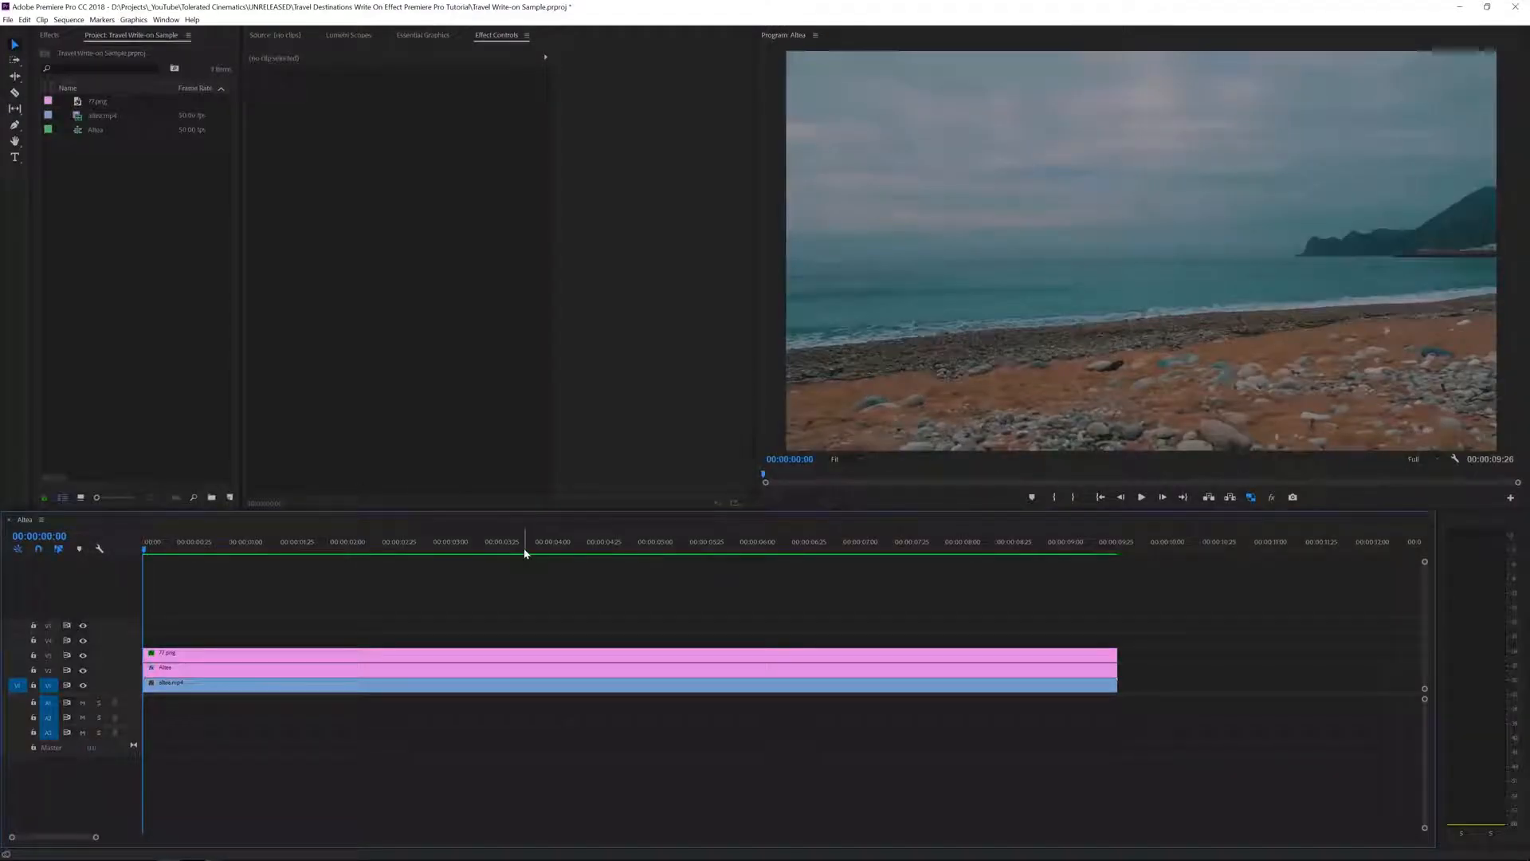
# Delete the Altea title clip and the 77.png clip above the footage in the timeline.
pyautogui.moveTo(524, 553); pyautogui.dragTo(541, 553)
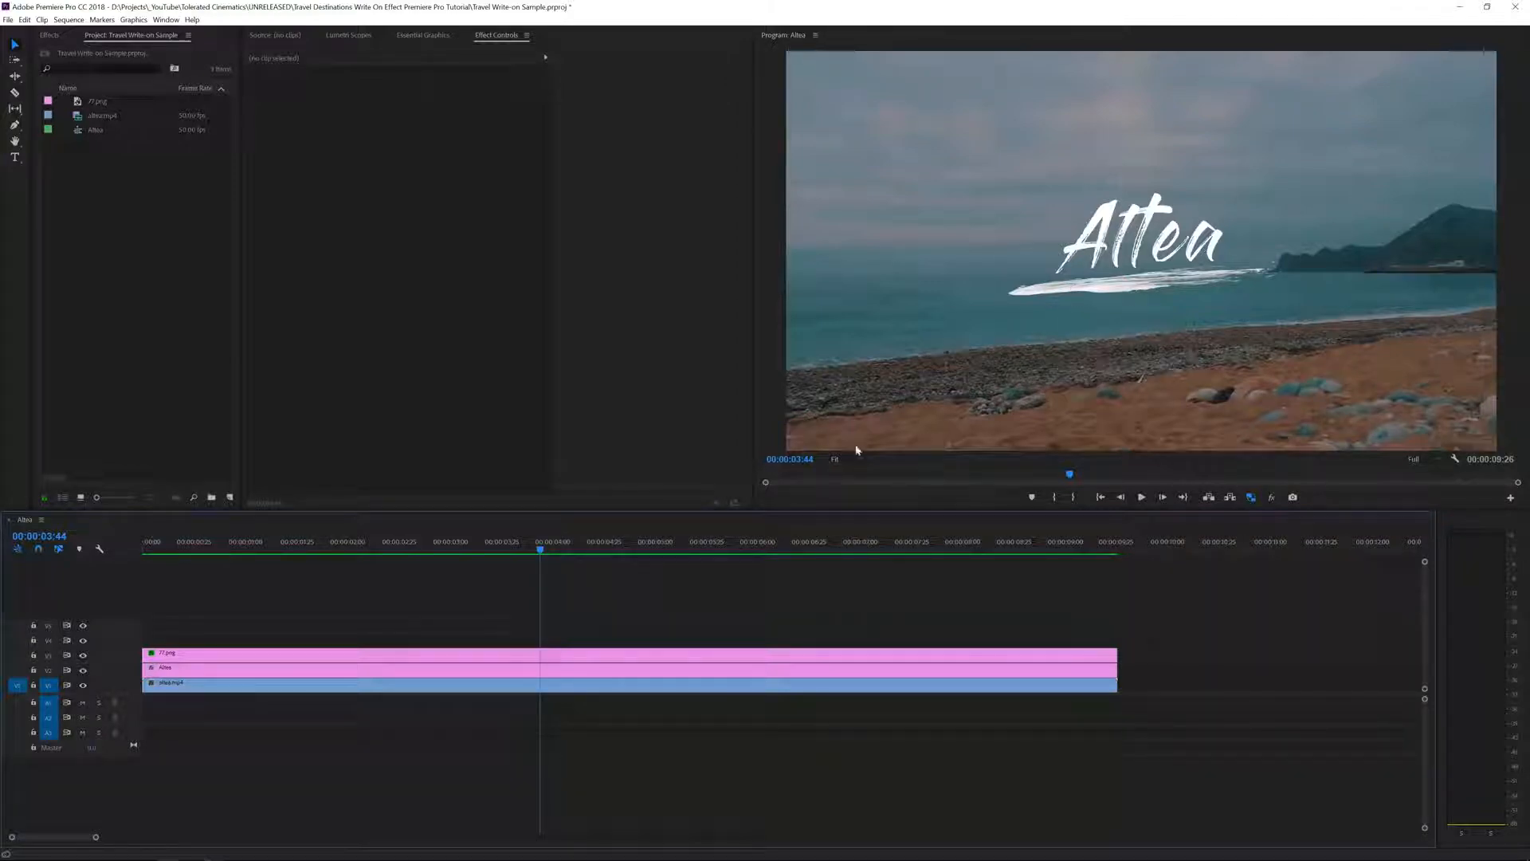
pyautogui.click(269, 687)
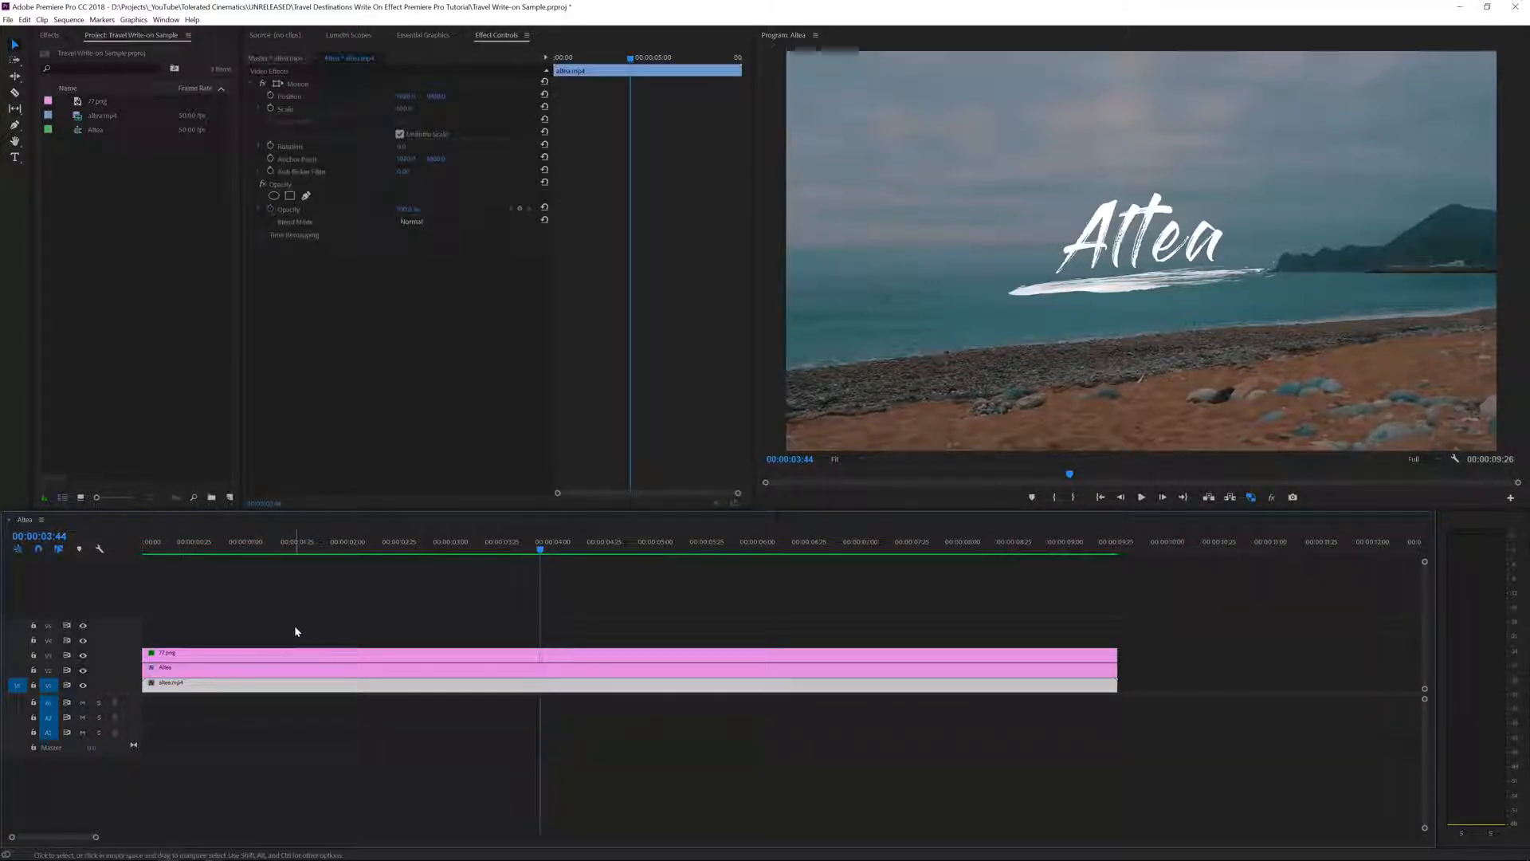
pyautogui.moveTo(297, 632); pyautogui.dragTo(266, 666)
pyautogui.press('Delete')
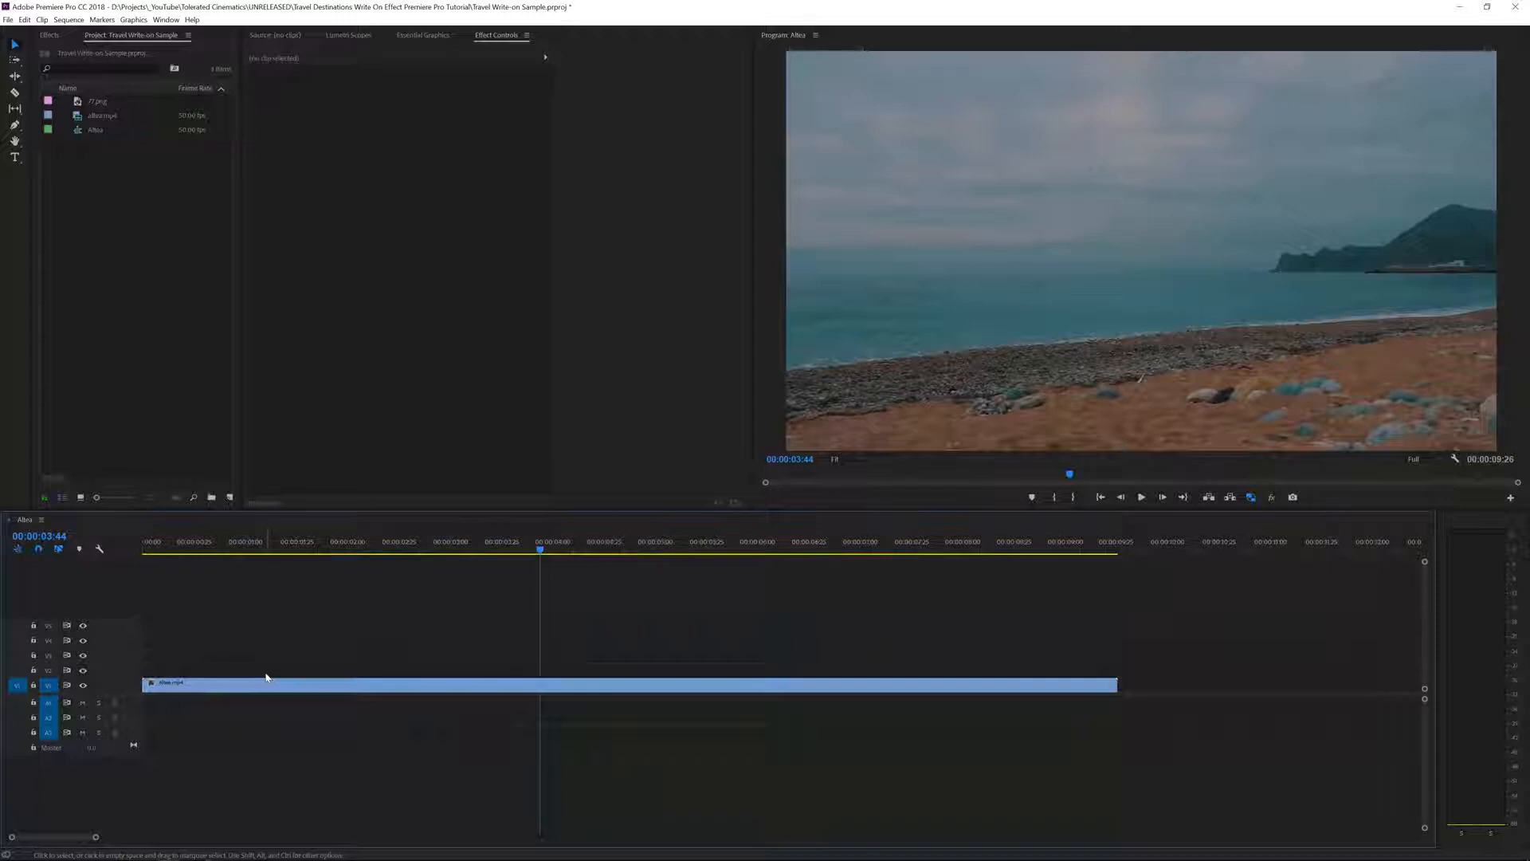
# Delete the footage clip from the timeline, then remove the Altea sequence and 77.png from the project.
pyautogui.click(267, 685)
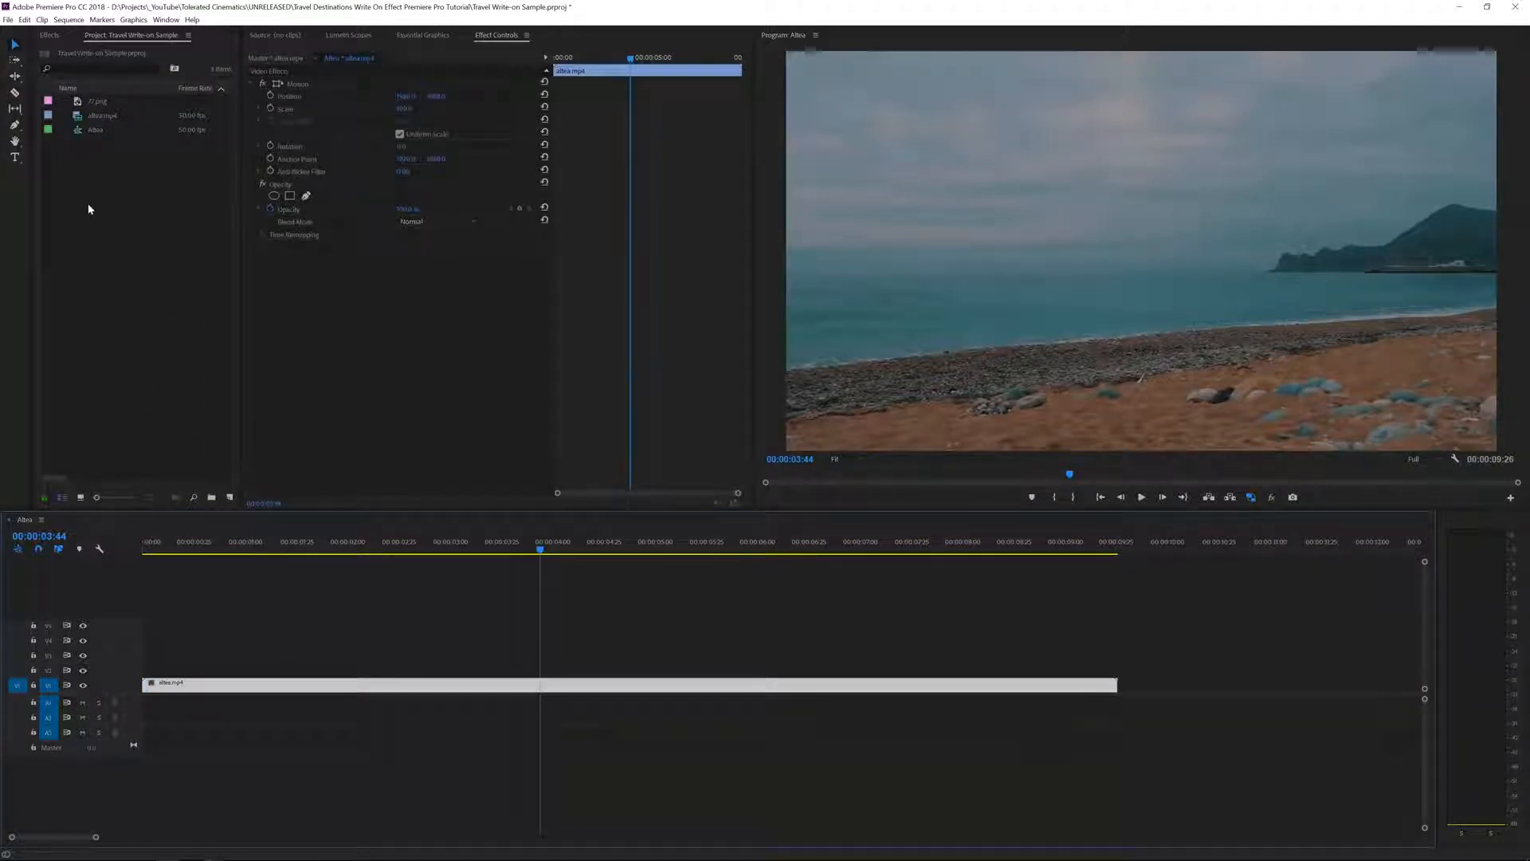
pyautogui.press('Delete')
pyautogui.click(77, 133)
pyautogui.press('Delete')
pyautogui.click(78, 103)
pyautogui.press('Delete')
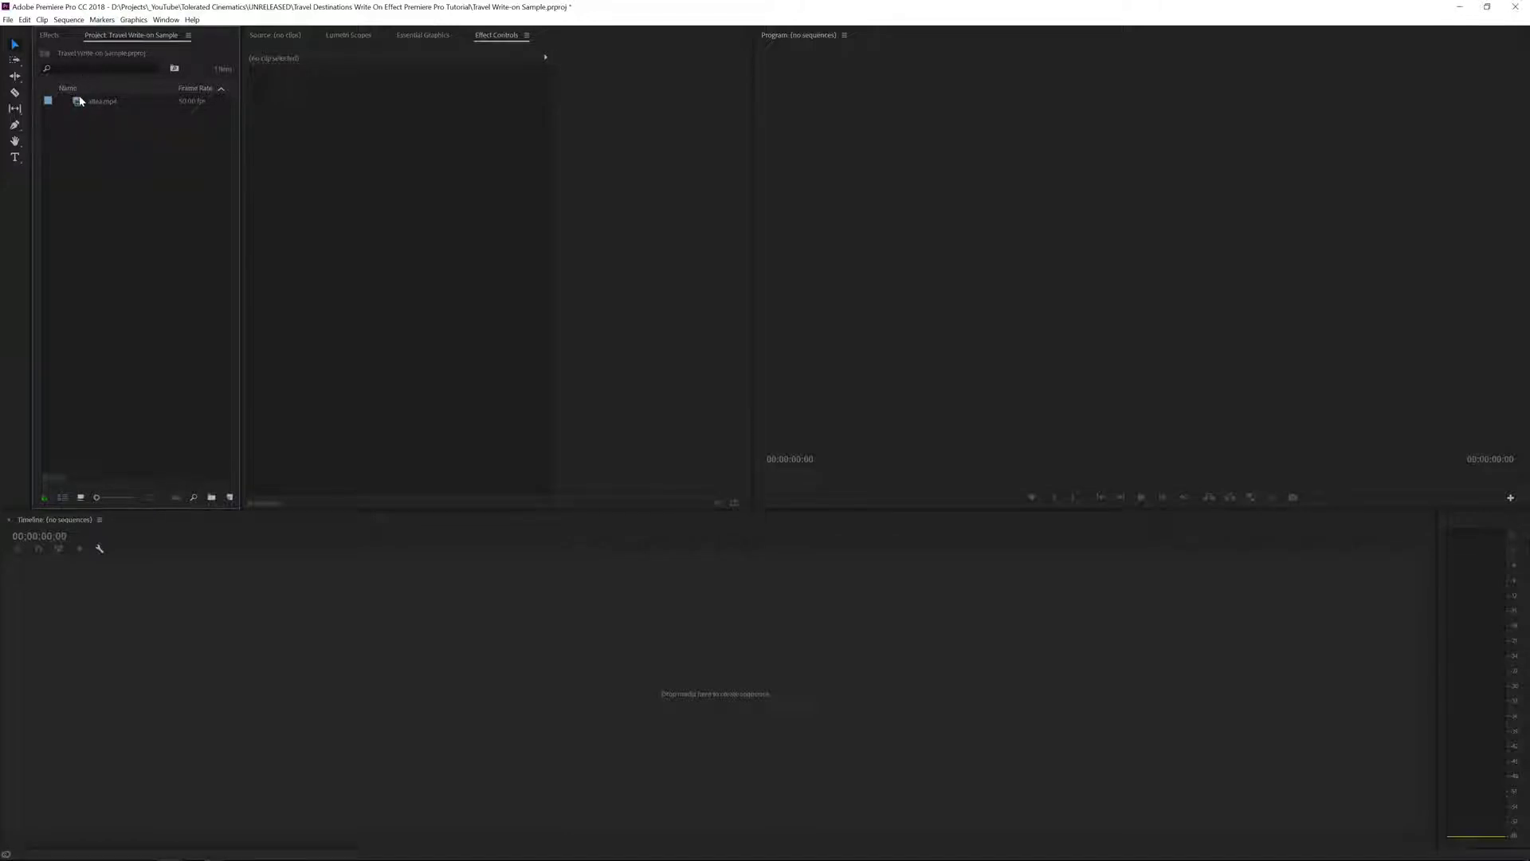
# Create a new sequence from altea.mp4 and fit the whole clip in the timeline view.
pyautogui.click(80, 101)
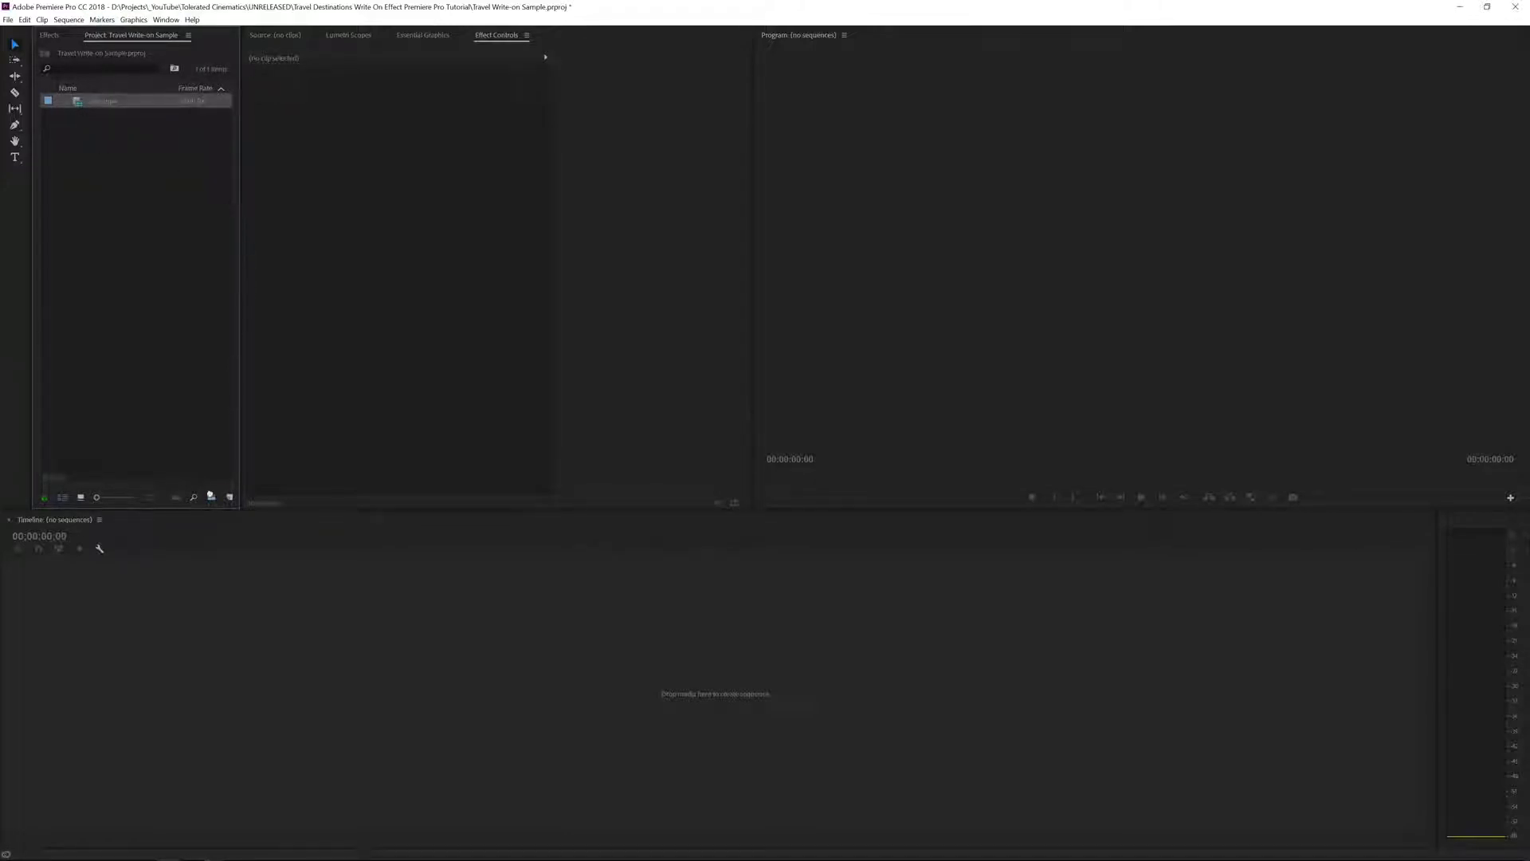
pyautogui.moveTo(232, 498); pyautogui.dragTo(229, 499)
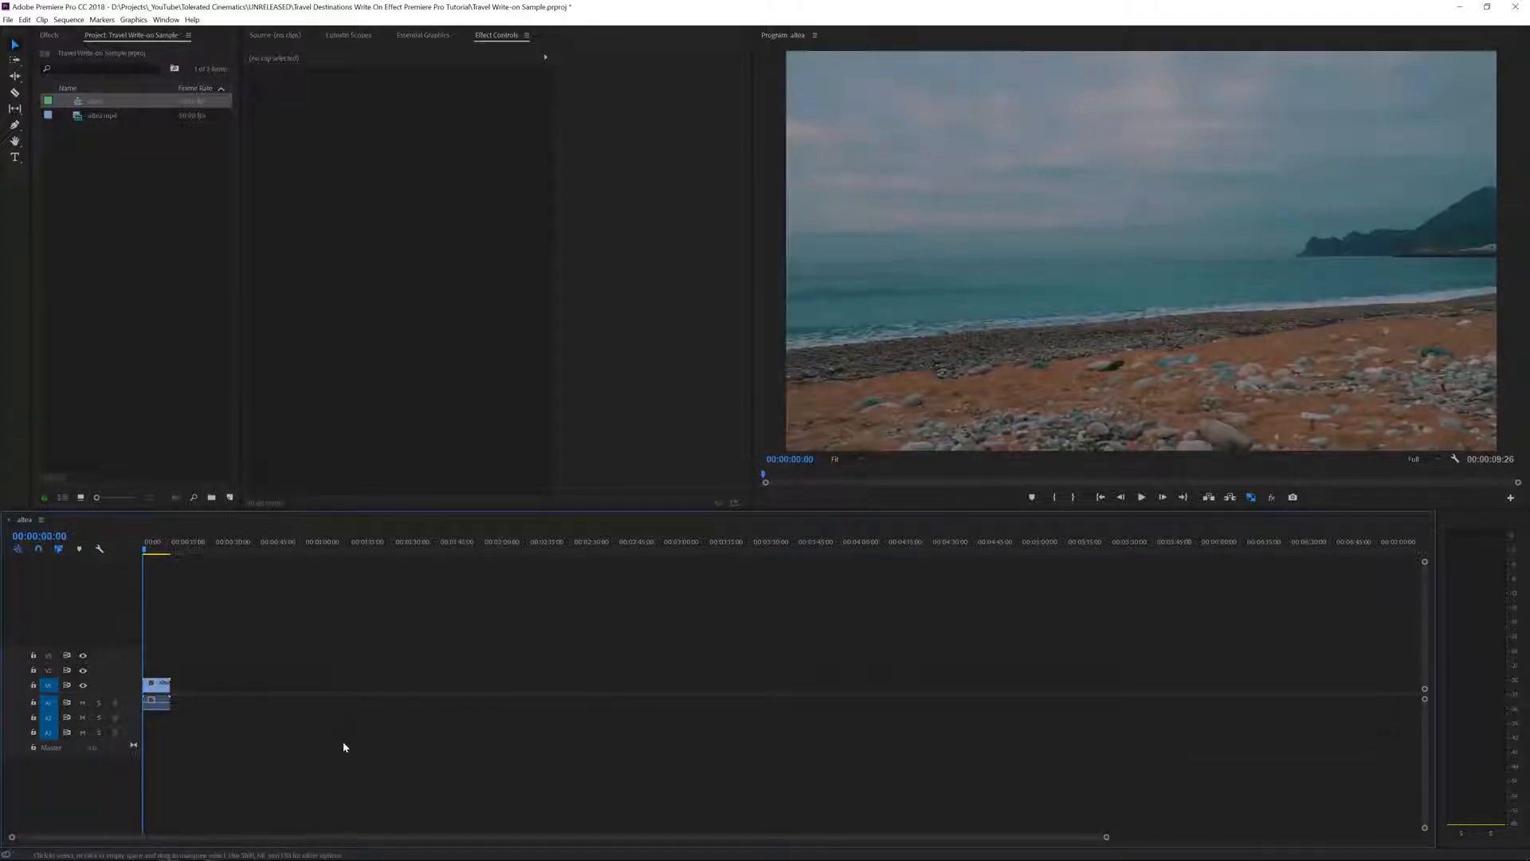
pyautogui.scroll(3, 343, 739)
pyautogui.scroll(3, 343, 738)
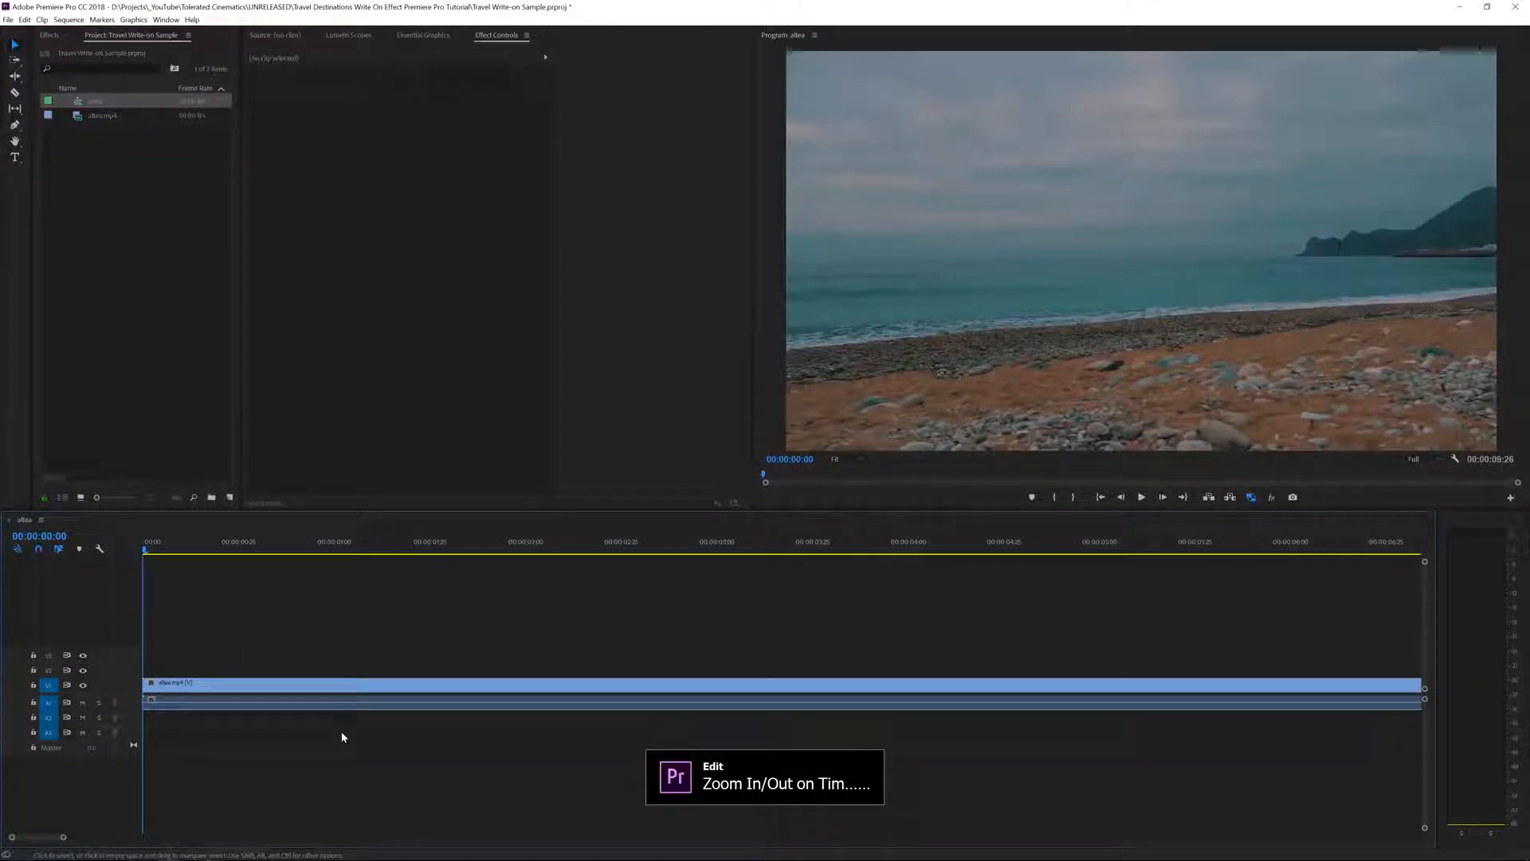
pyautogui.scroll(-1, 340, 735)
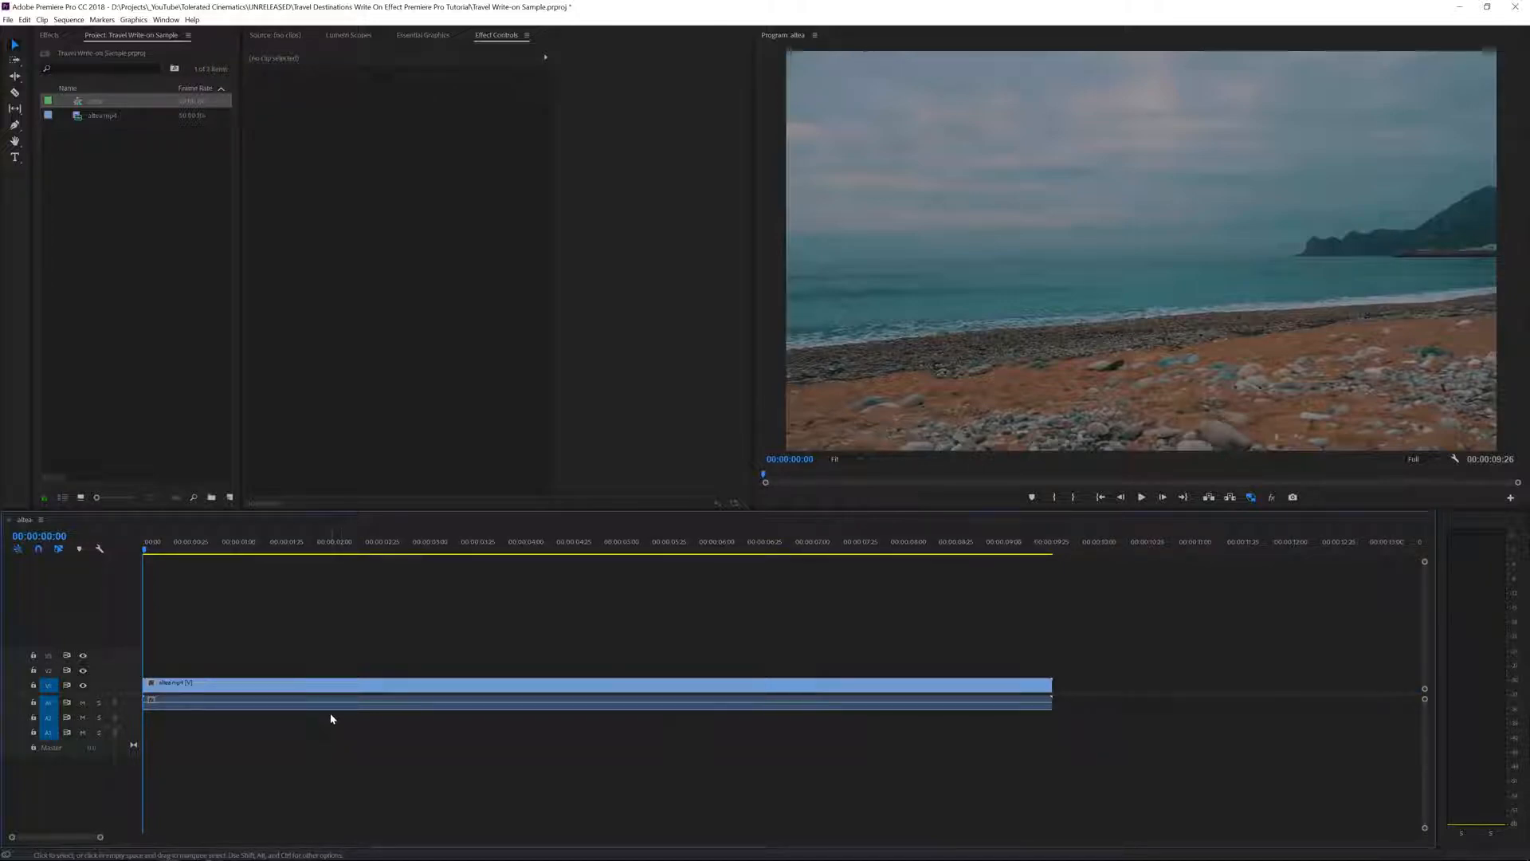
# Play the opening of the beach footage and return the playhead to the start.
pyautogui.press('space')
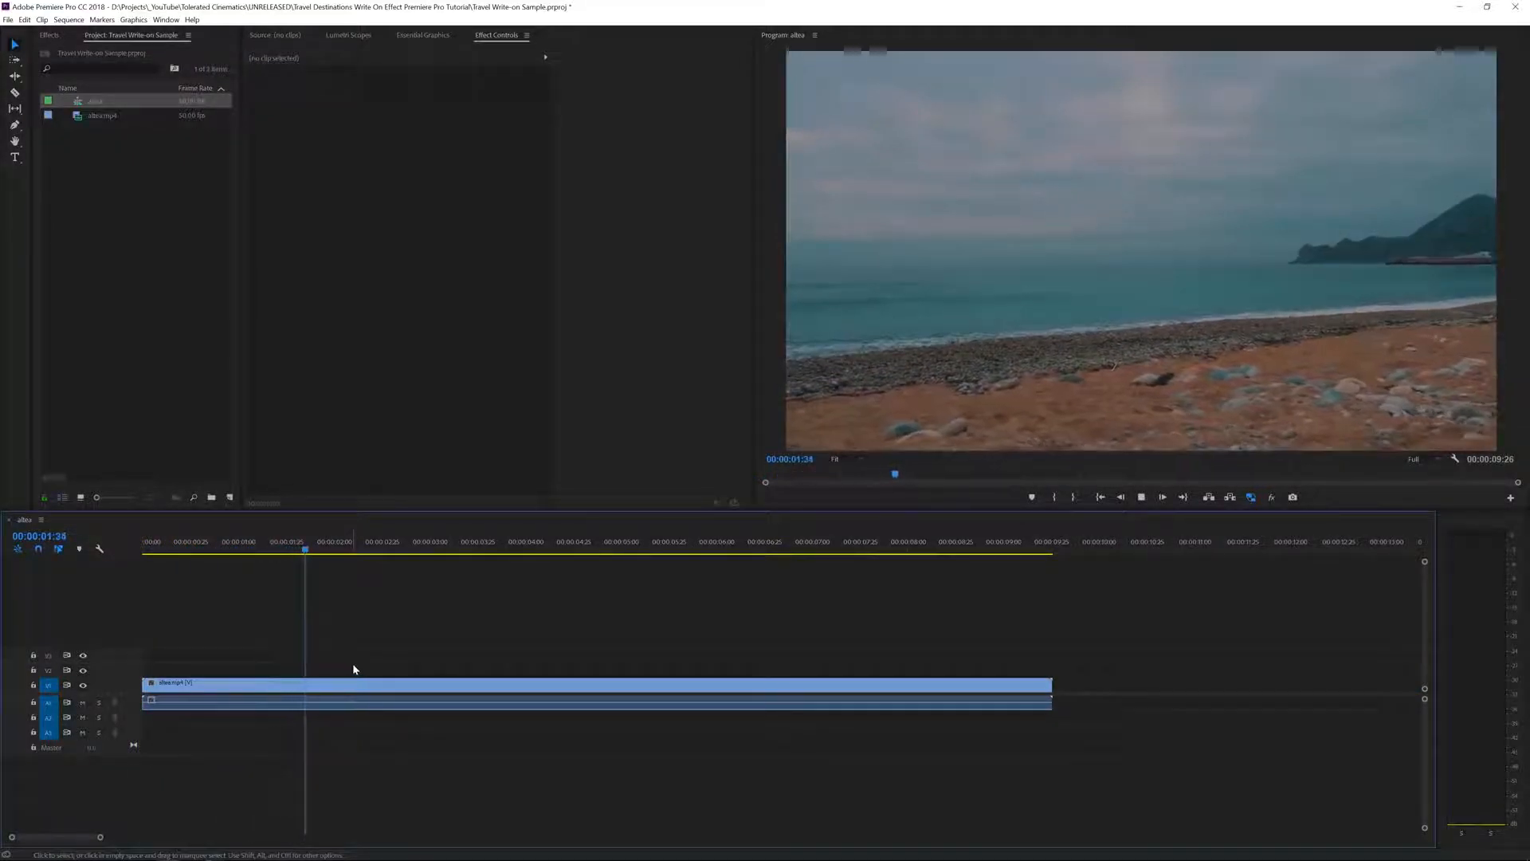
pyautogui.press('space')
pyautogui.press('Home')
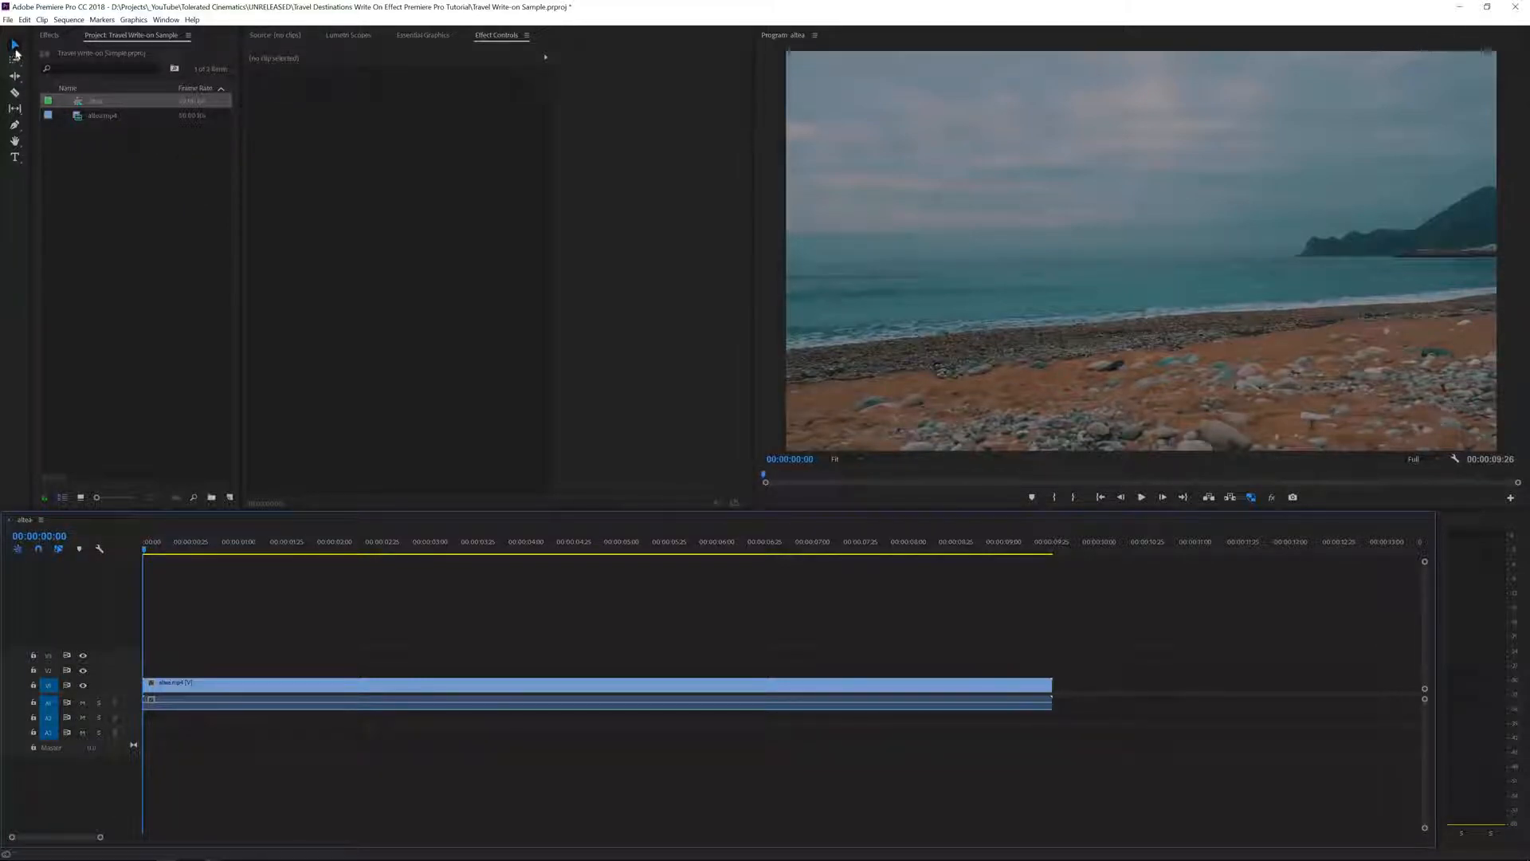
# Add the text "Altea" over the footage at the sequence start and enlarge its font size slightly.
pyautogui.click(15, 159)
pyautogui.click(1022, 272)
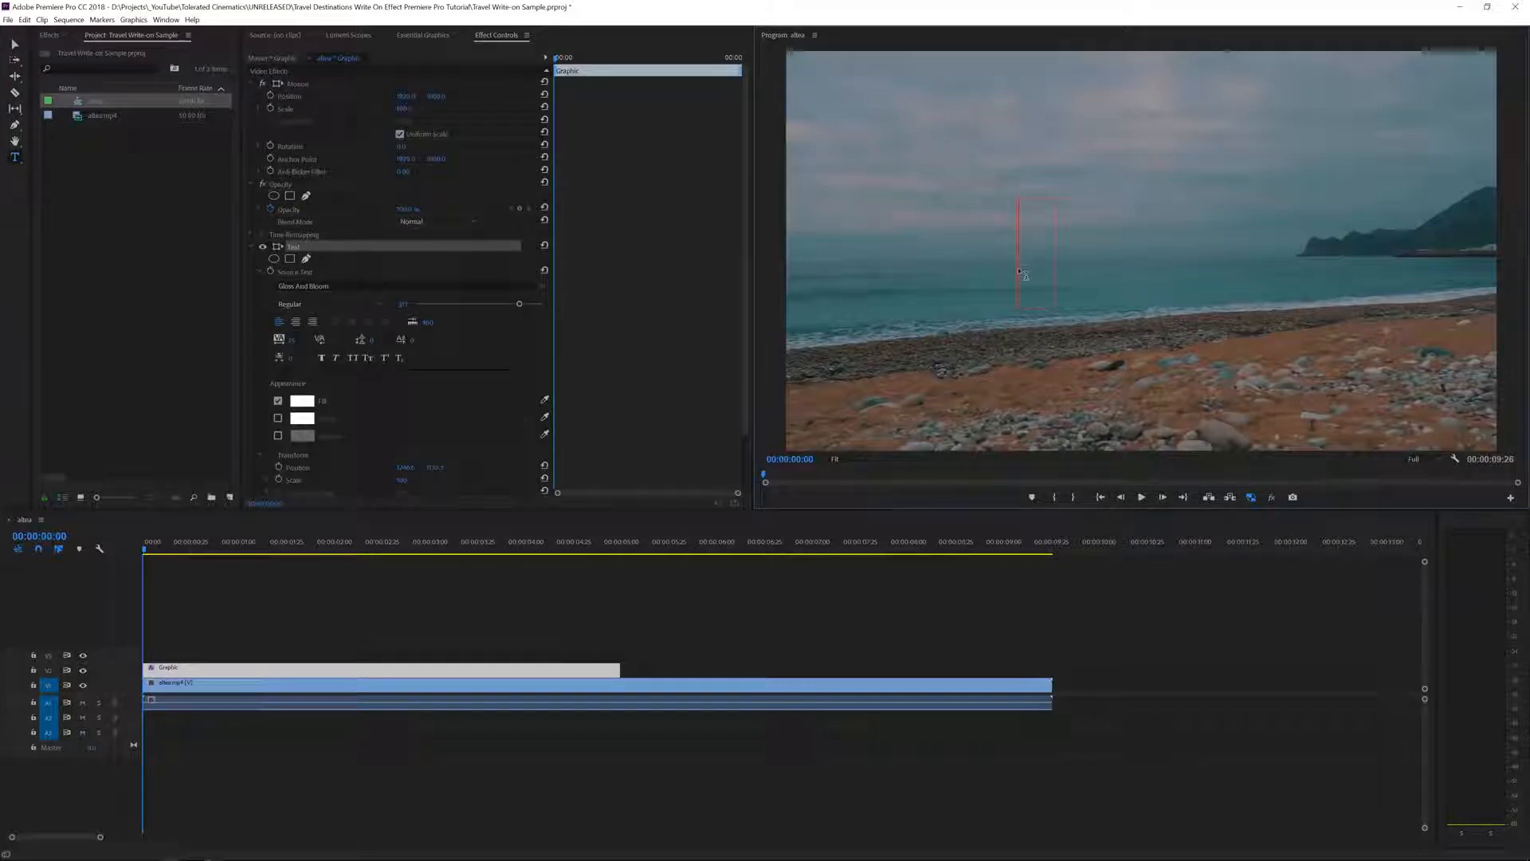
pyautogui.write('Altea')
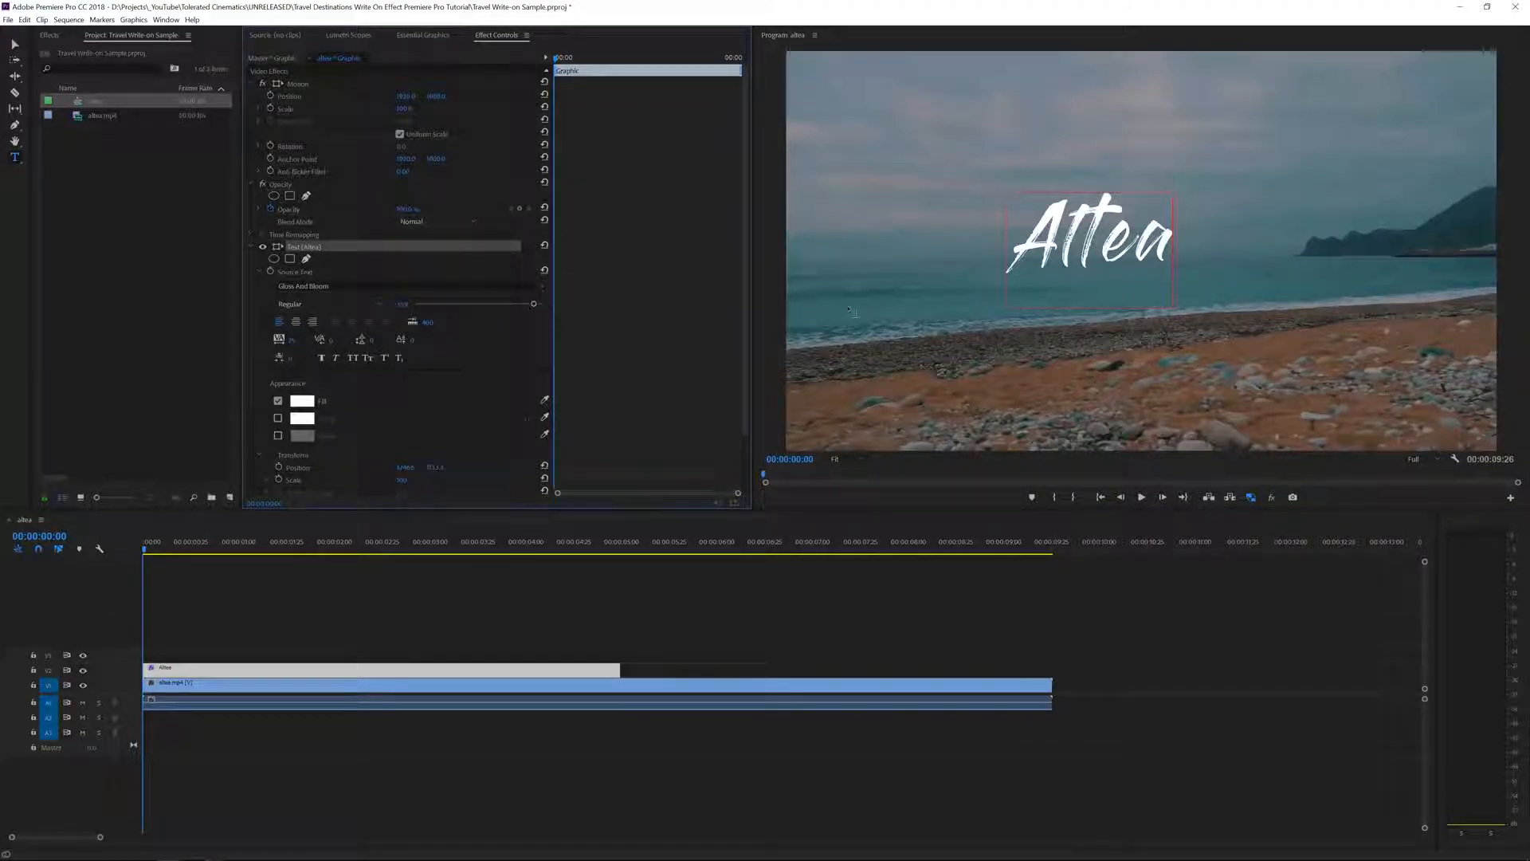
pyautogui.click(1051, 244)
pyautogui.hotkey('ctrl', 'a')
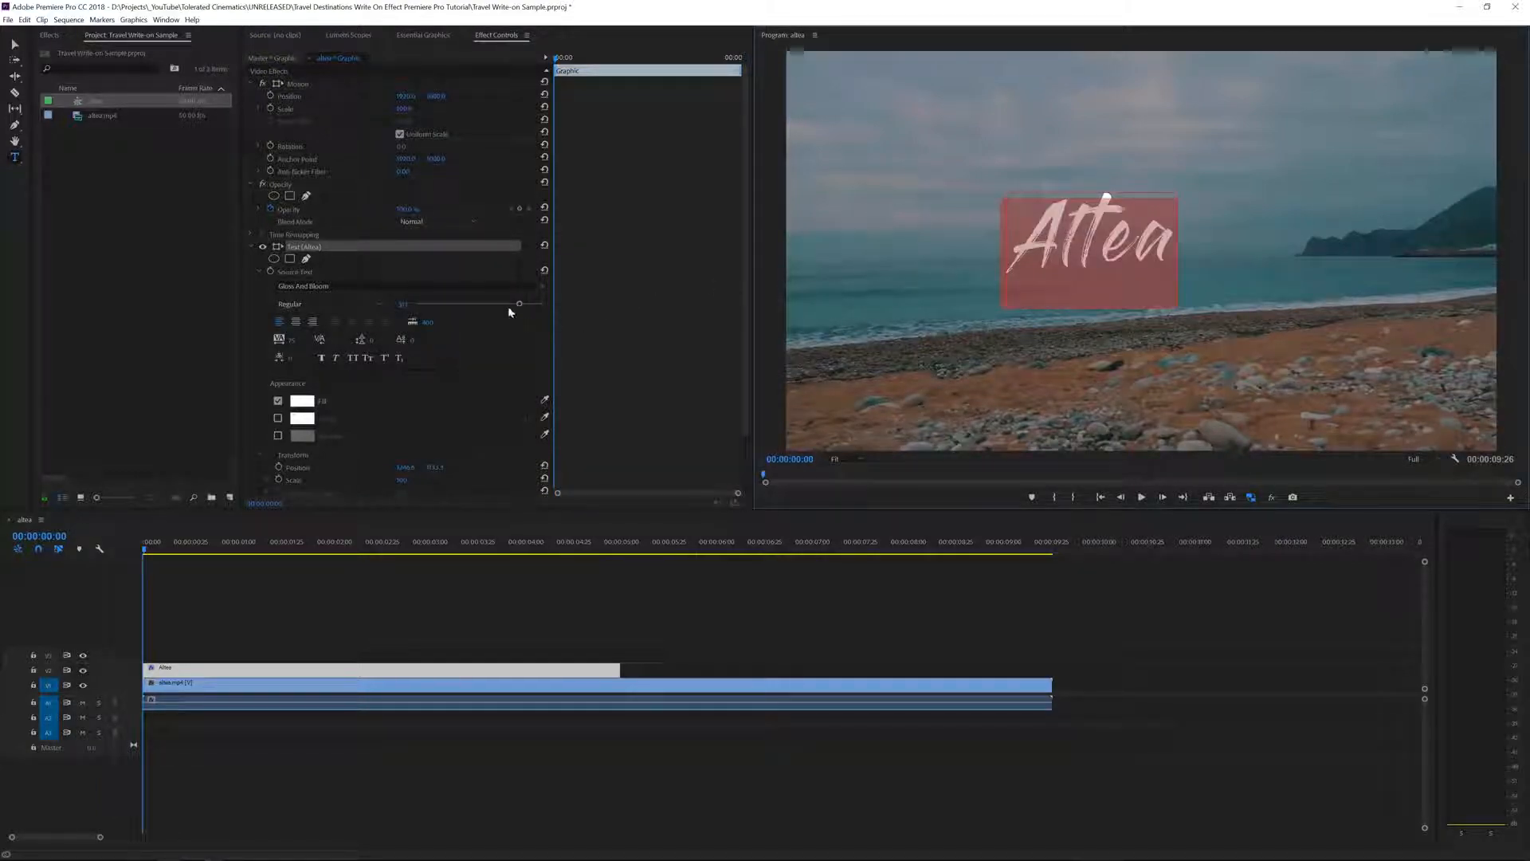
pyautogui.moveTo(519, 305); pyautogui.dragTo(532, 307)
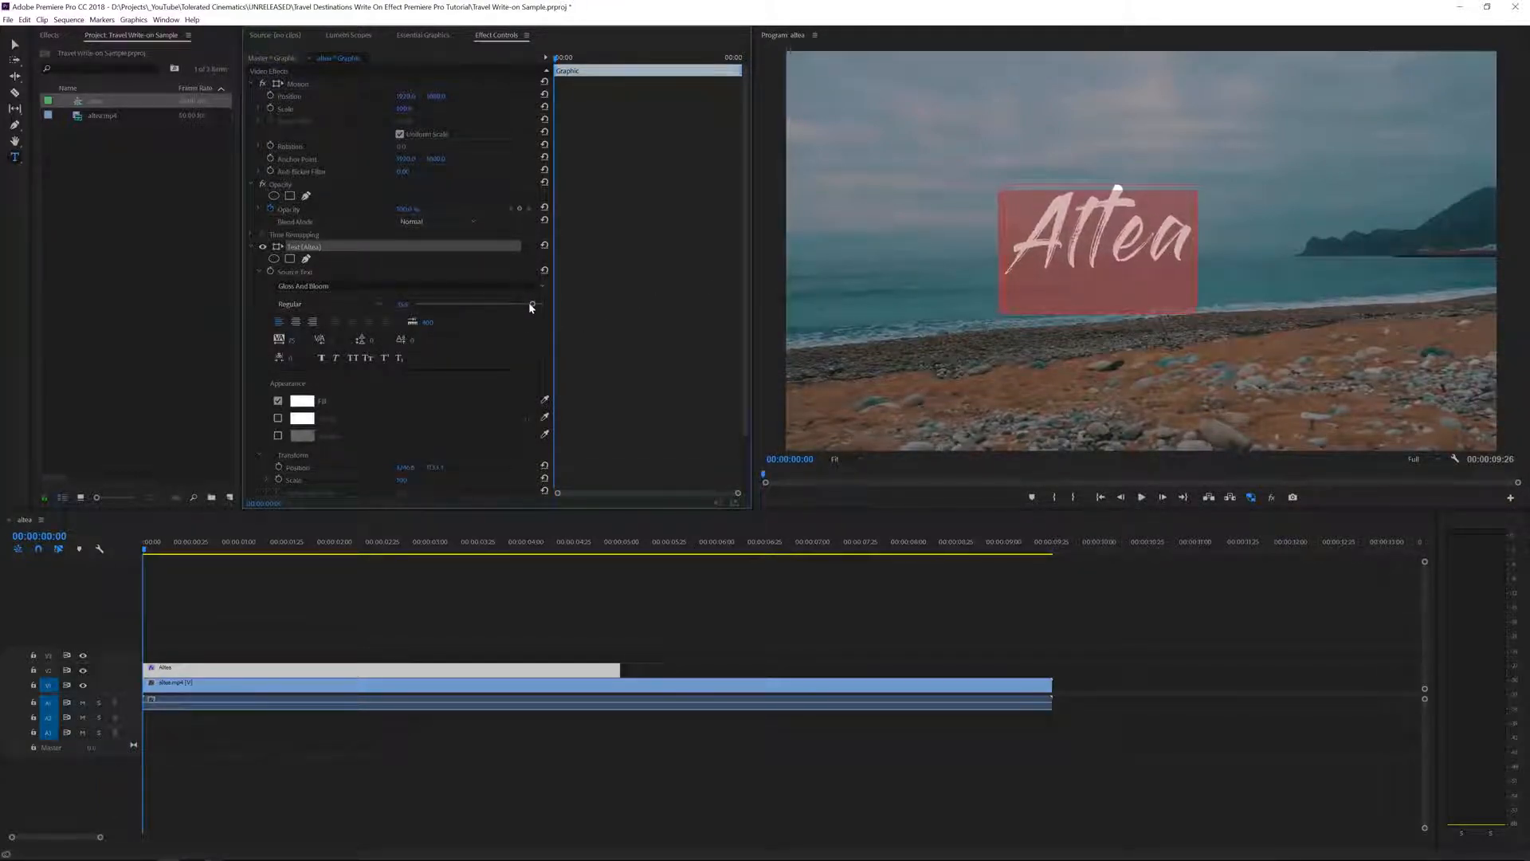
# Center the Altea text vertically and horizontally in the video frame using Essential Graphics.
pyautogui.click(421, 35)
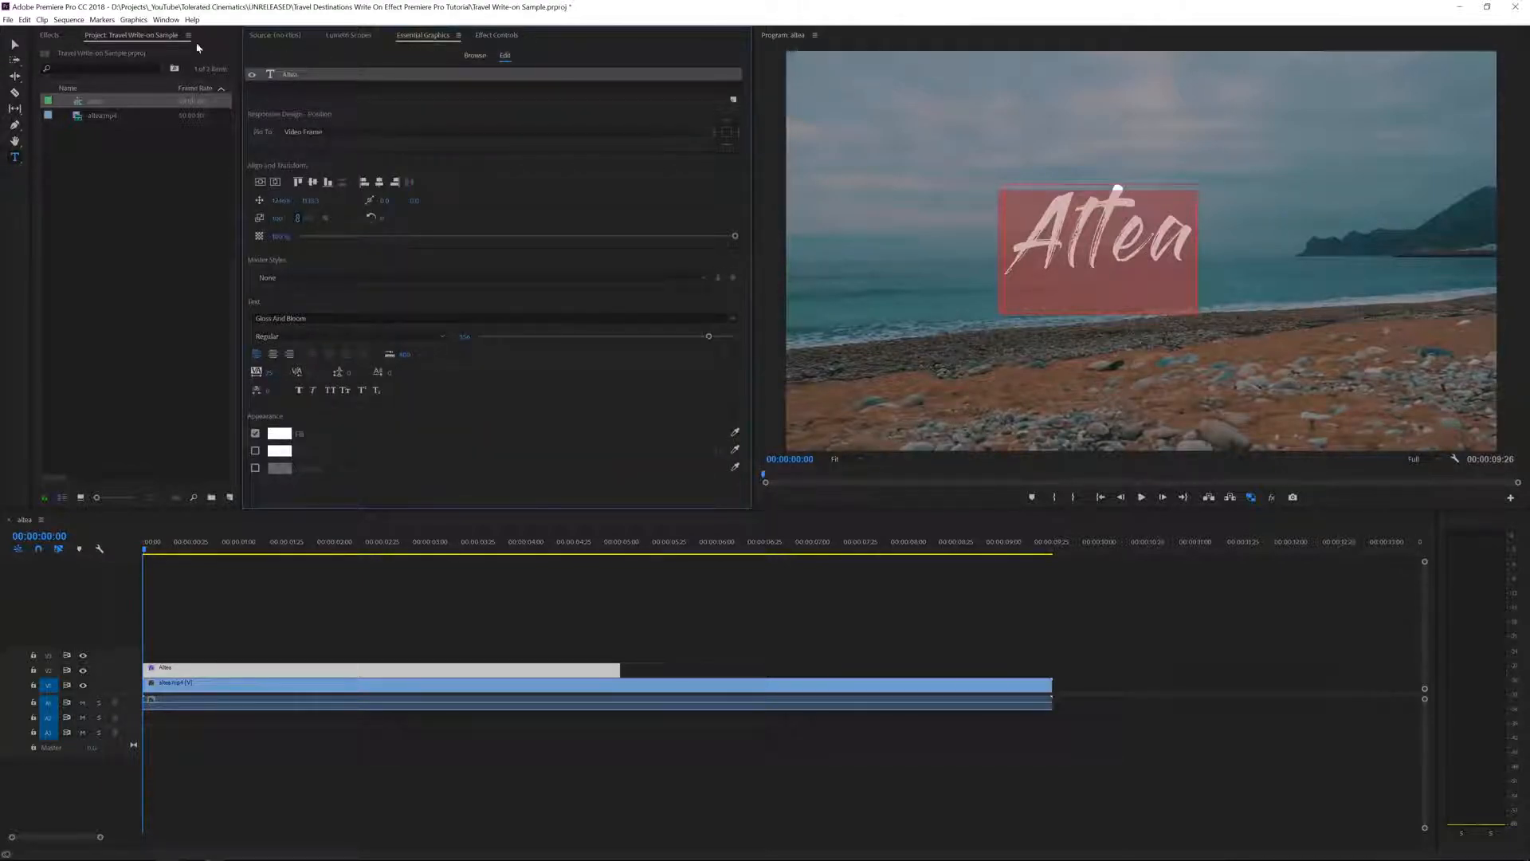
pyautogui.click(165, 20)
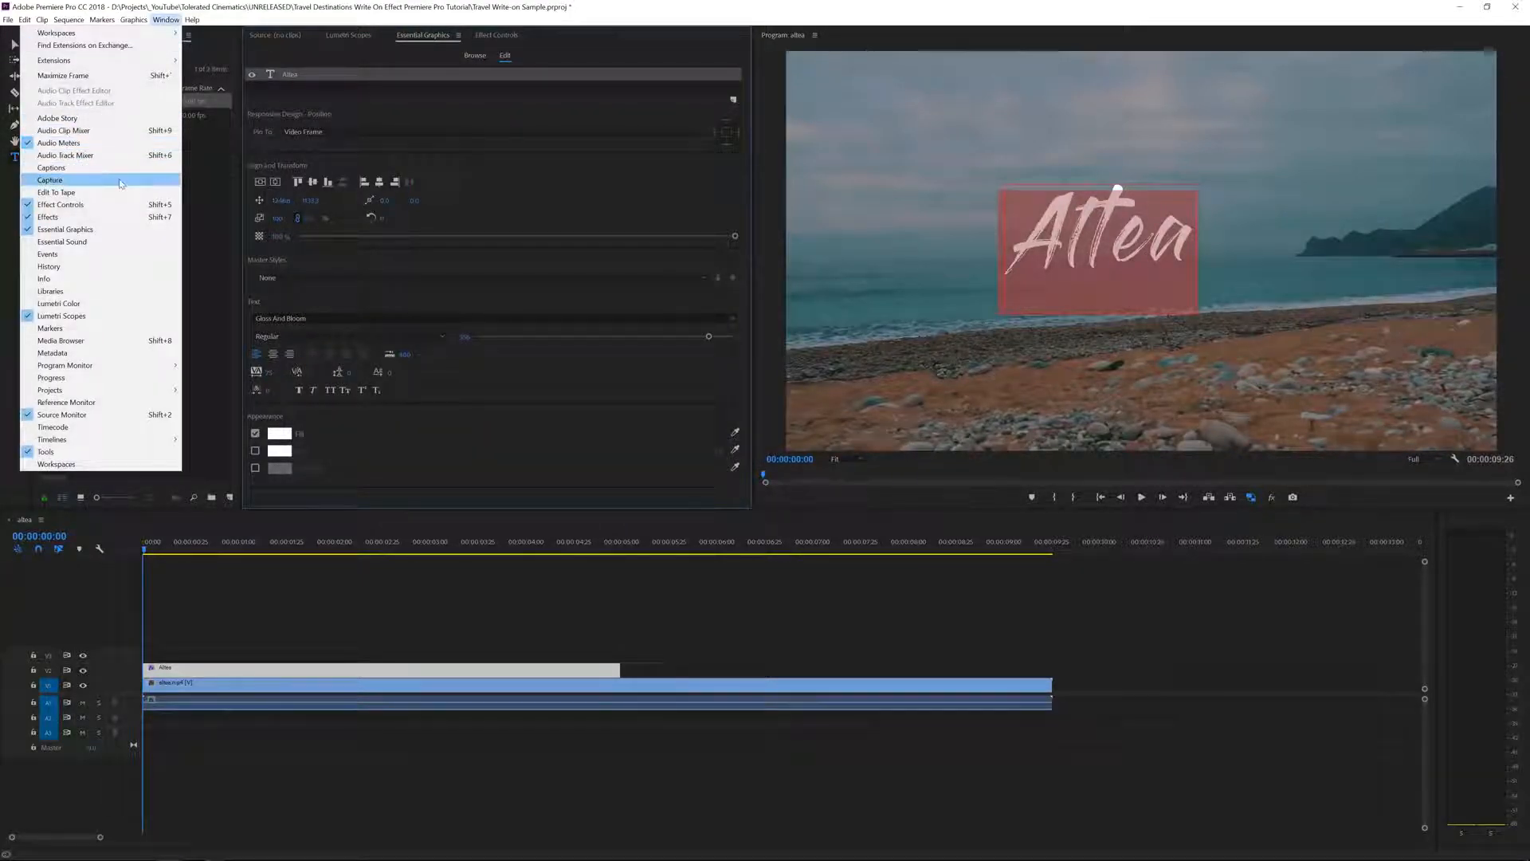
pyautogui.click(64, 206)
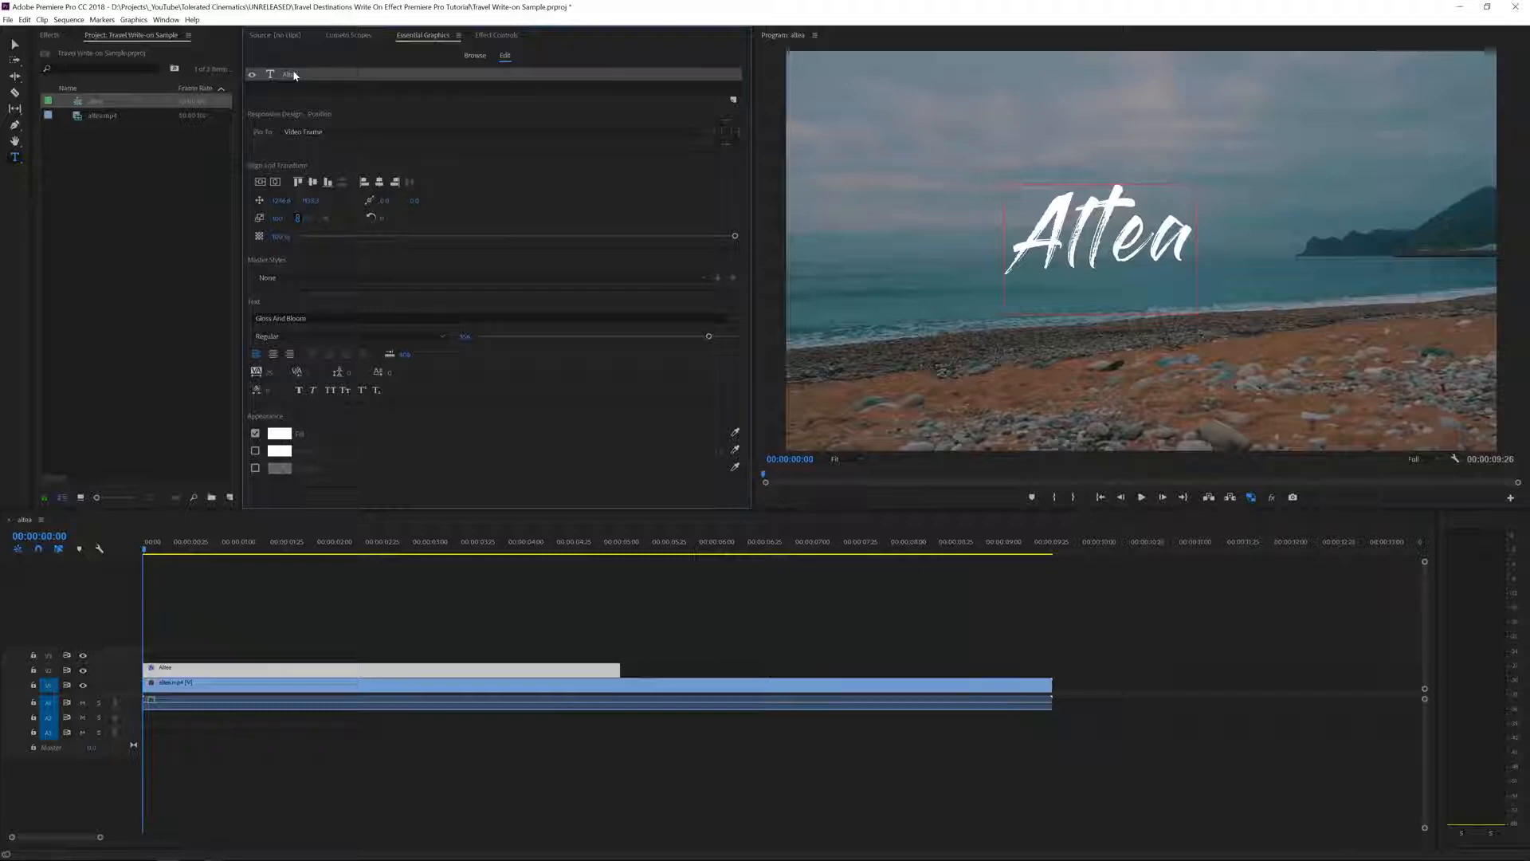
pyautogui.click(261, 182)
pyautogui.click(277, 183)
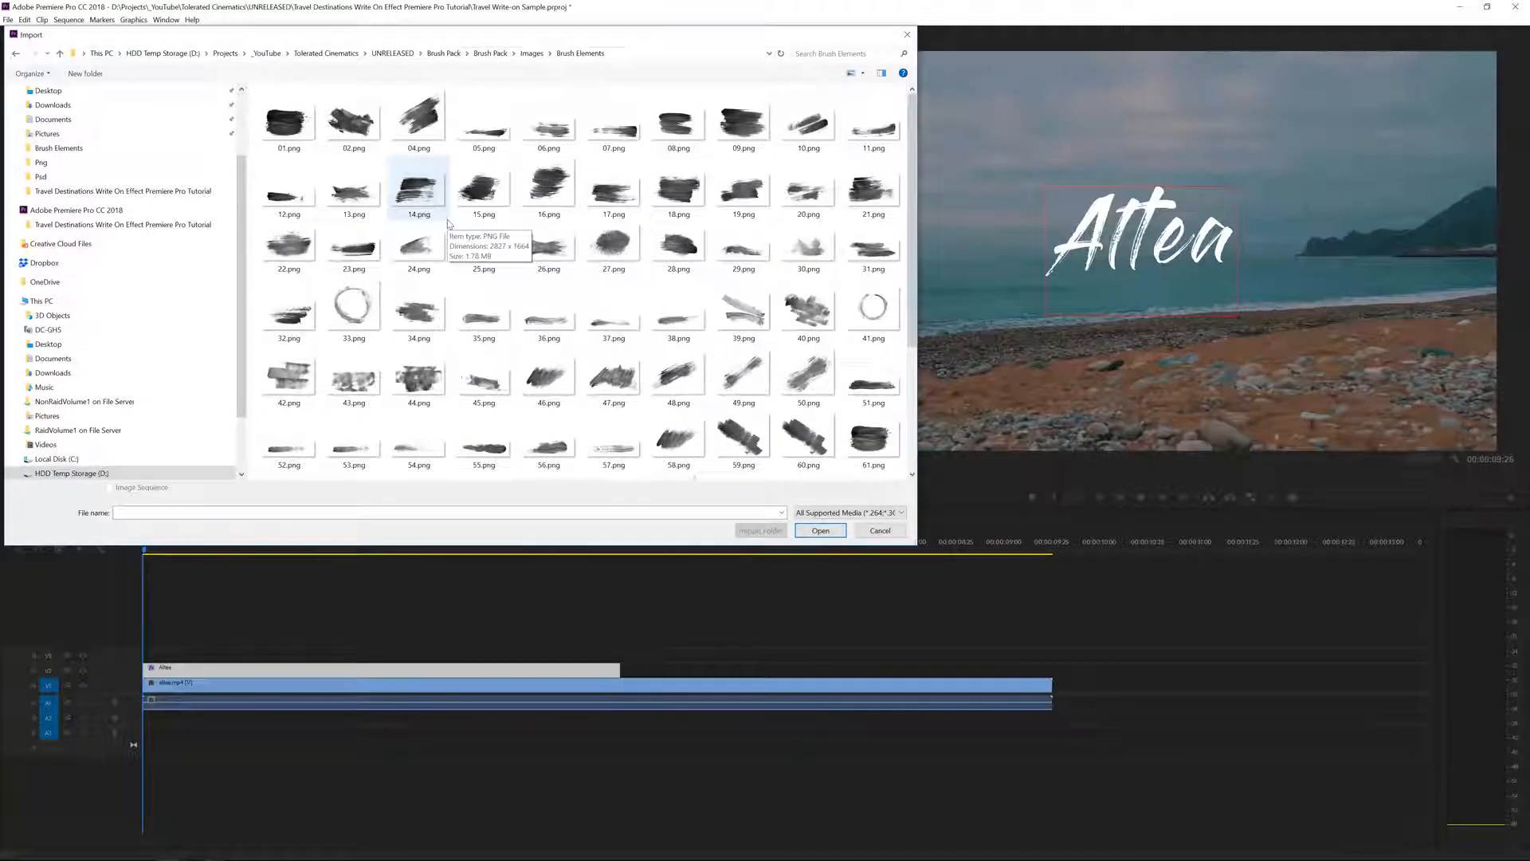
# Import the brush image 77.png and place it on track V3 above the title at the sequence start.
pyautogui.scroll(-3, 550, 359)
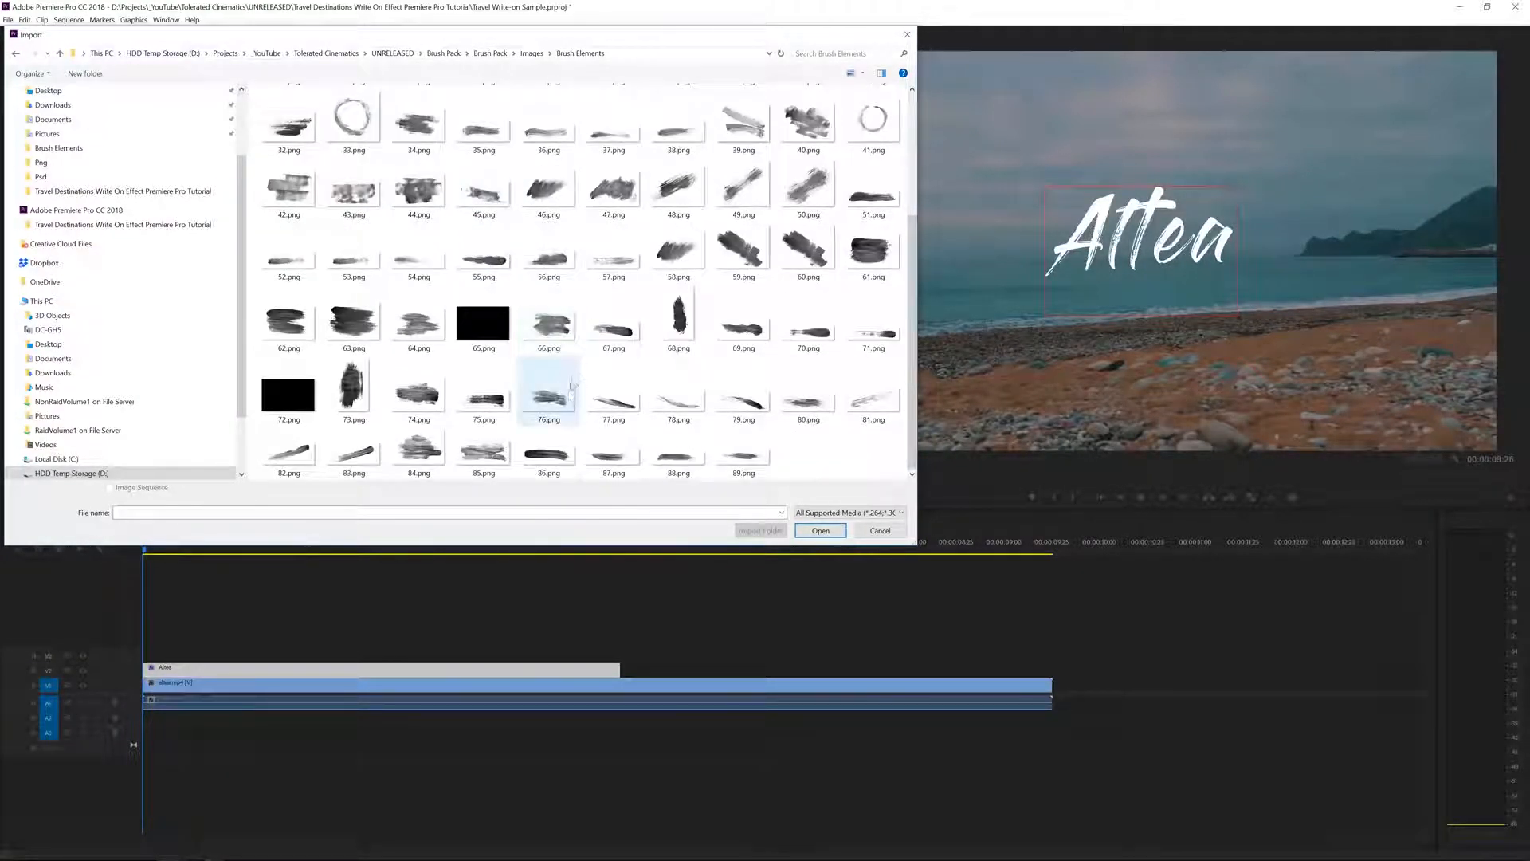
pyautogui.click(629, 402)
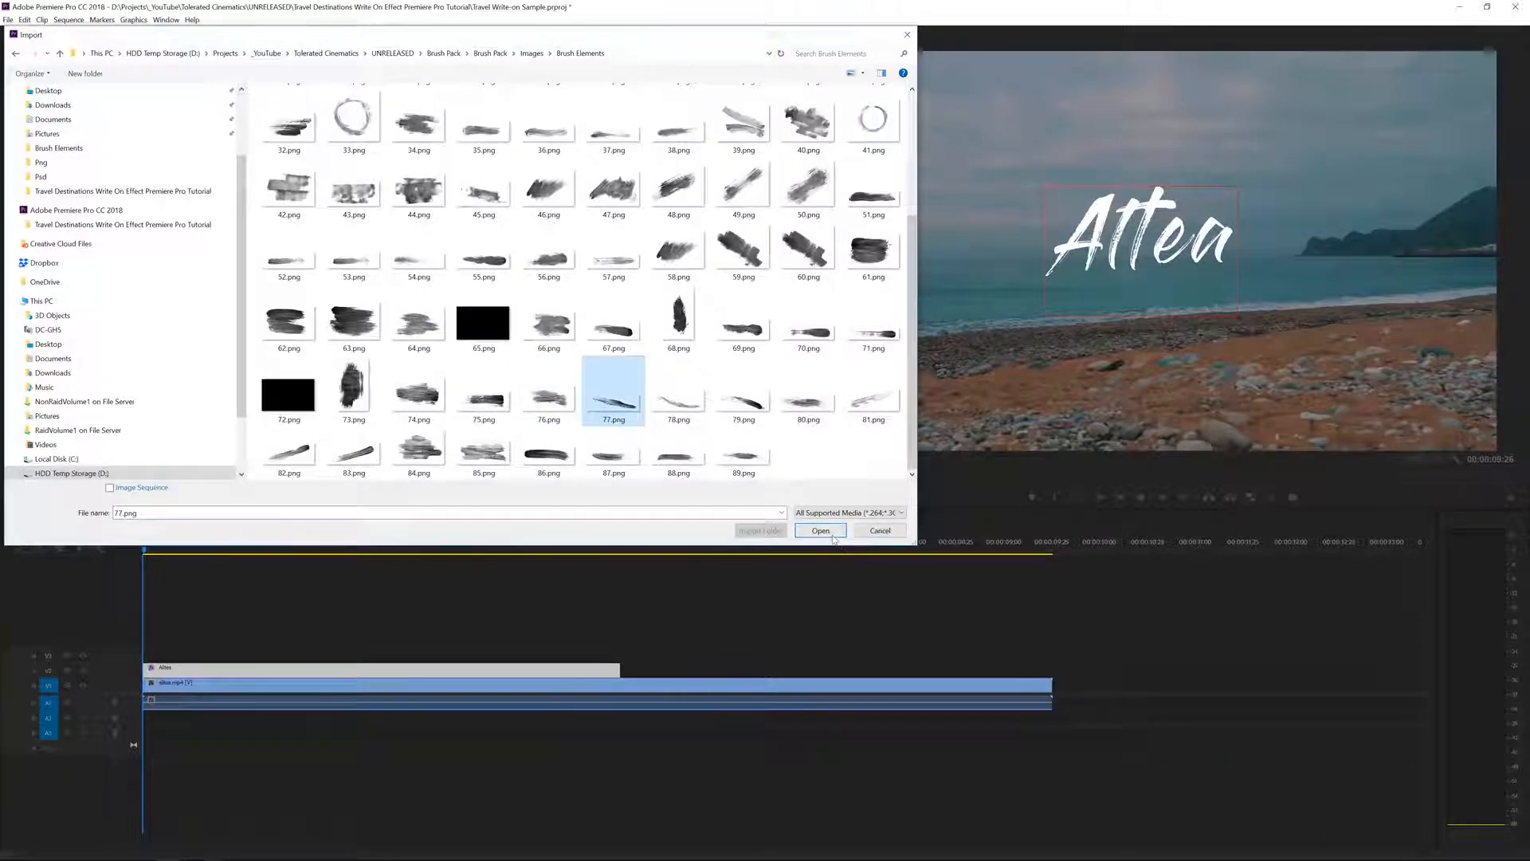
pyautogui.click(833, 535)
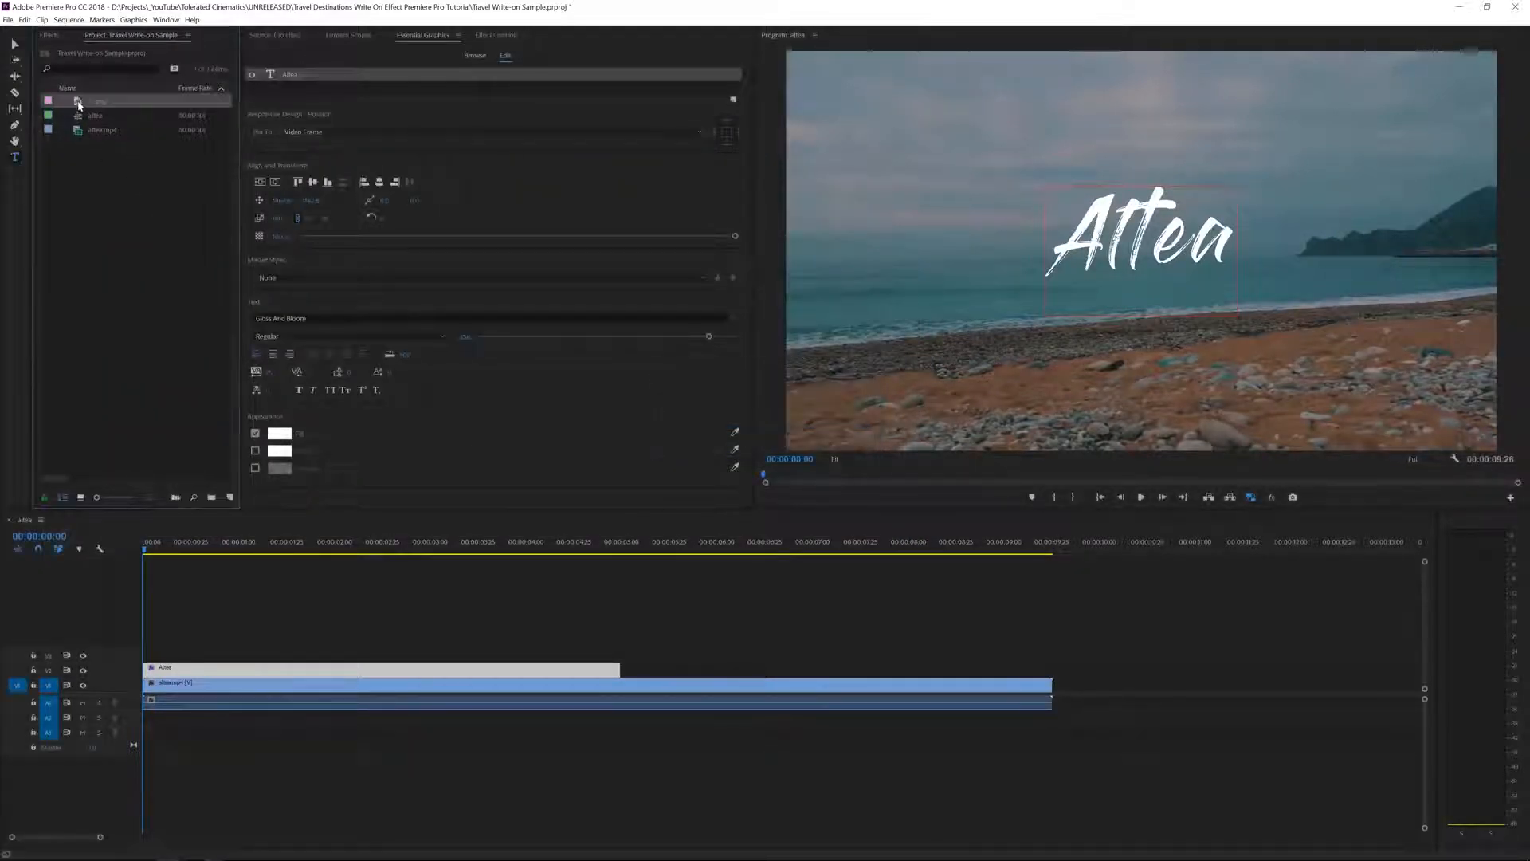
pyautogui.moveTo(78, 104)
pyautogui.mouseDown()
pyautogui.moveTo(271, 321)
pyautogui.moveTo(140, 653)
pyautogui.mouseUp()
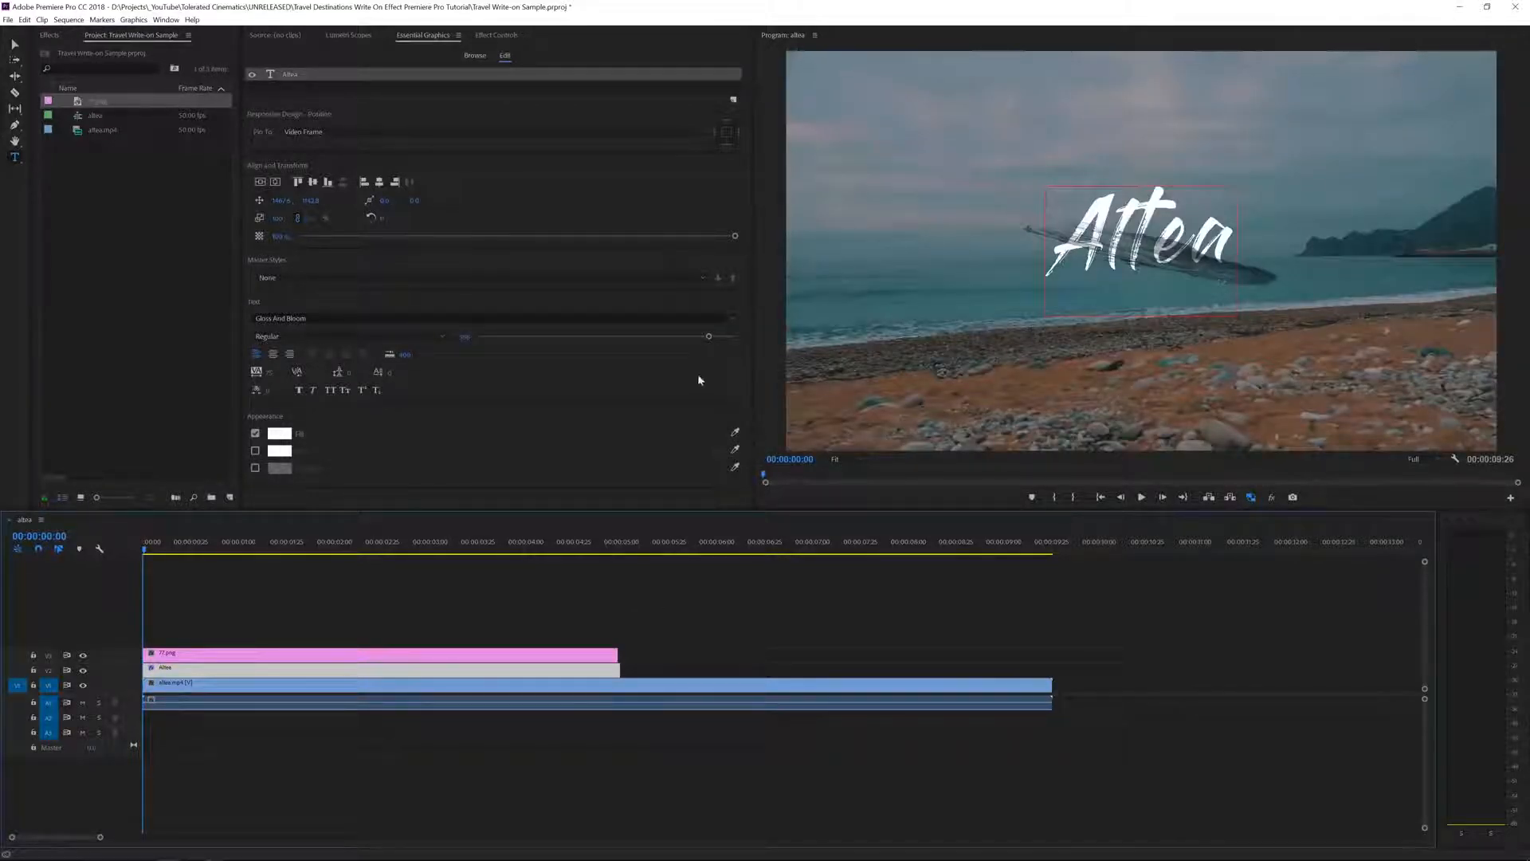
# Find the Tint effect by searching "tint" and apply it to the 77.png clip.
pyautogui.click(49, 38)
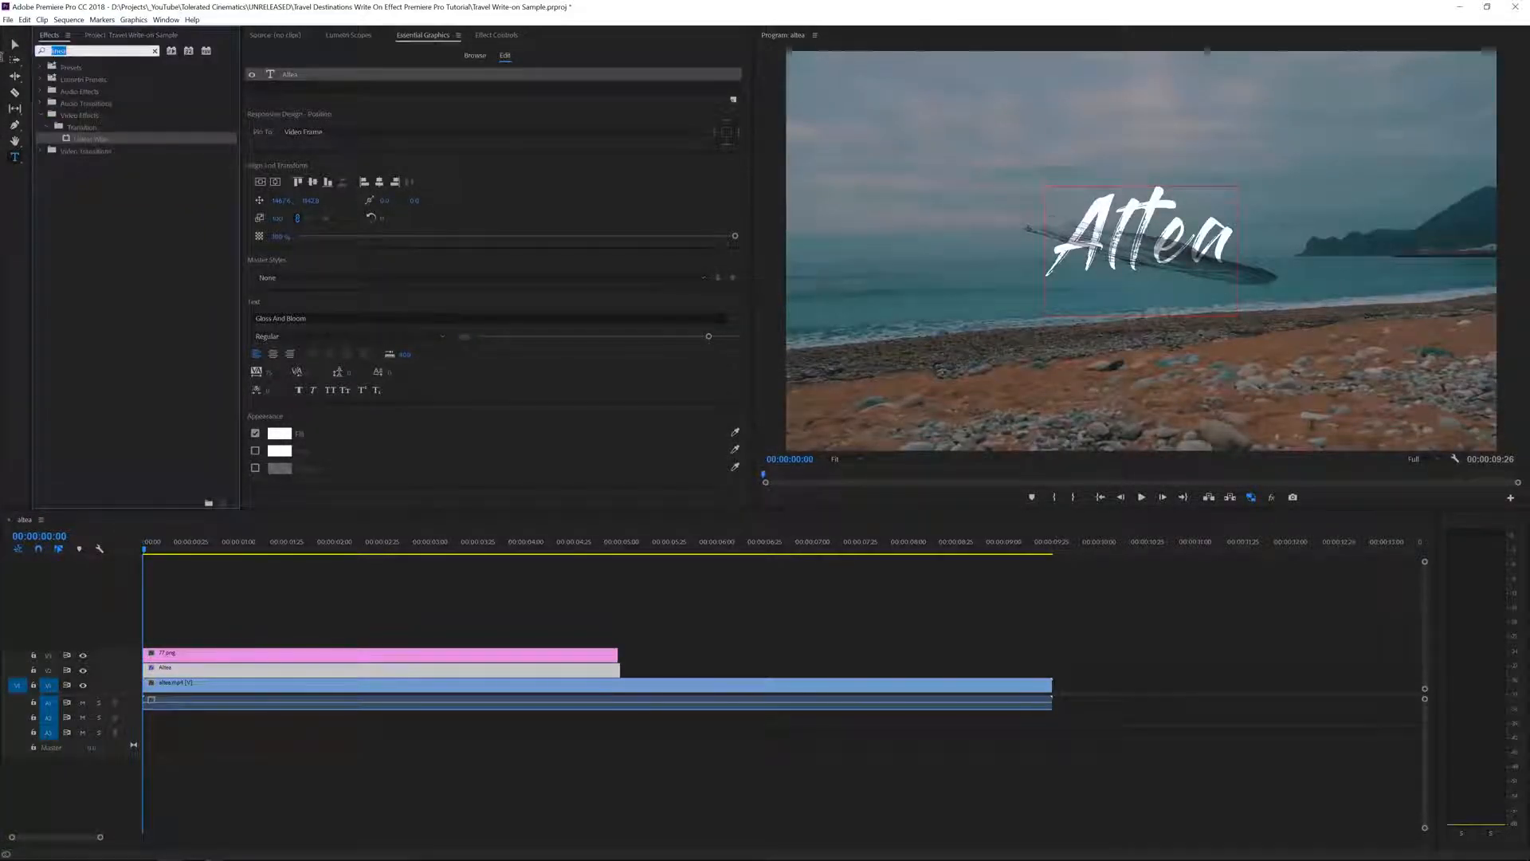
pyautogui.click(91, 50)
pyautogui.write('tint')
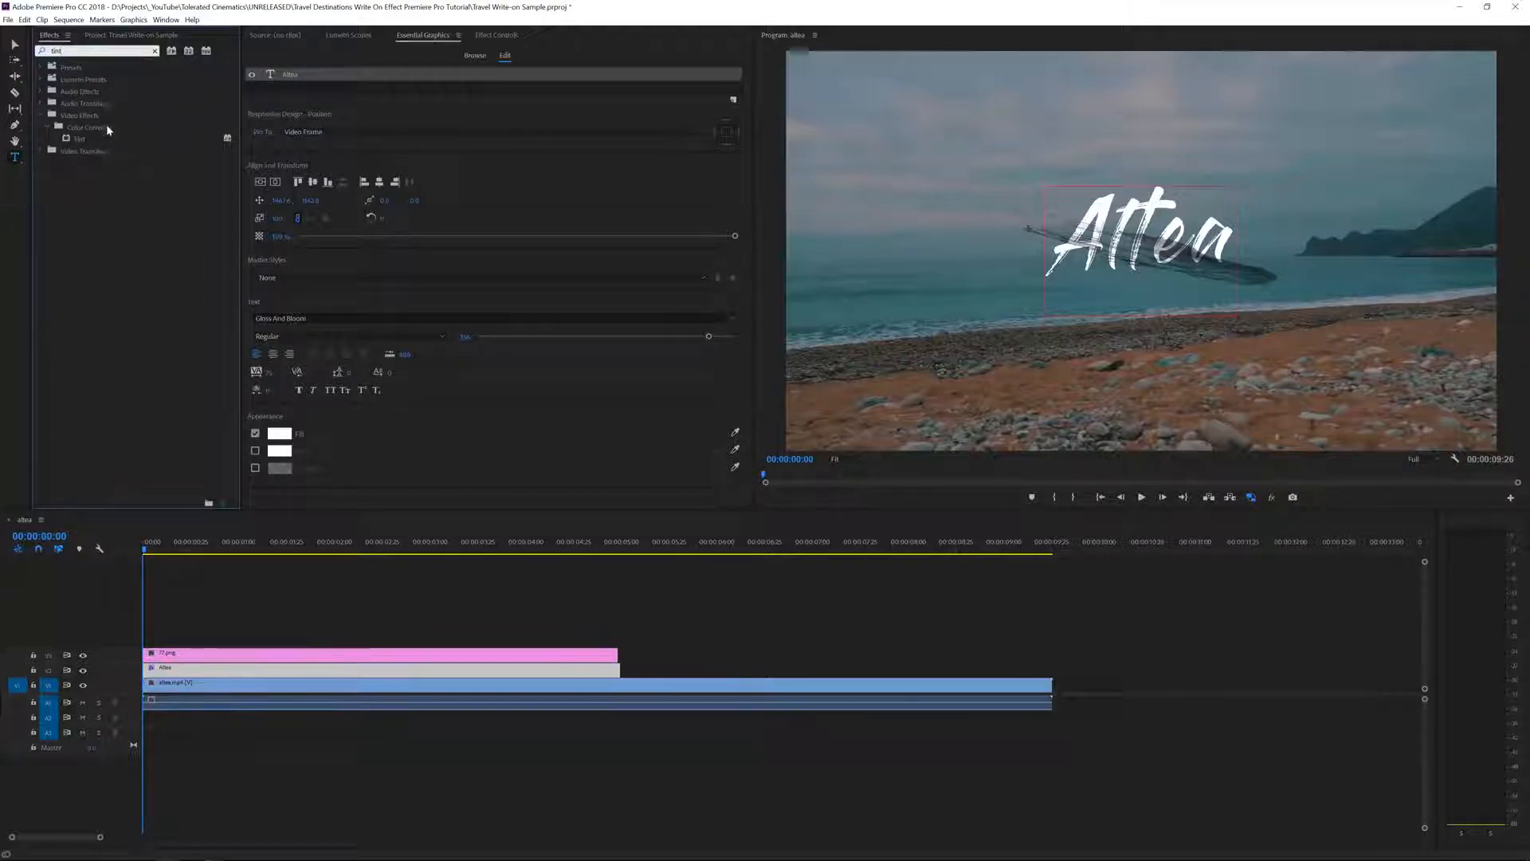
pyautogui.click(79, 139)
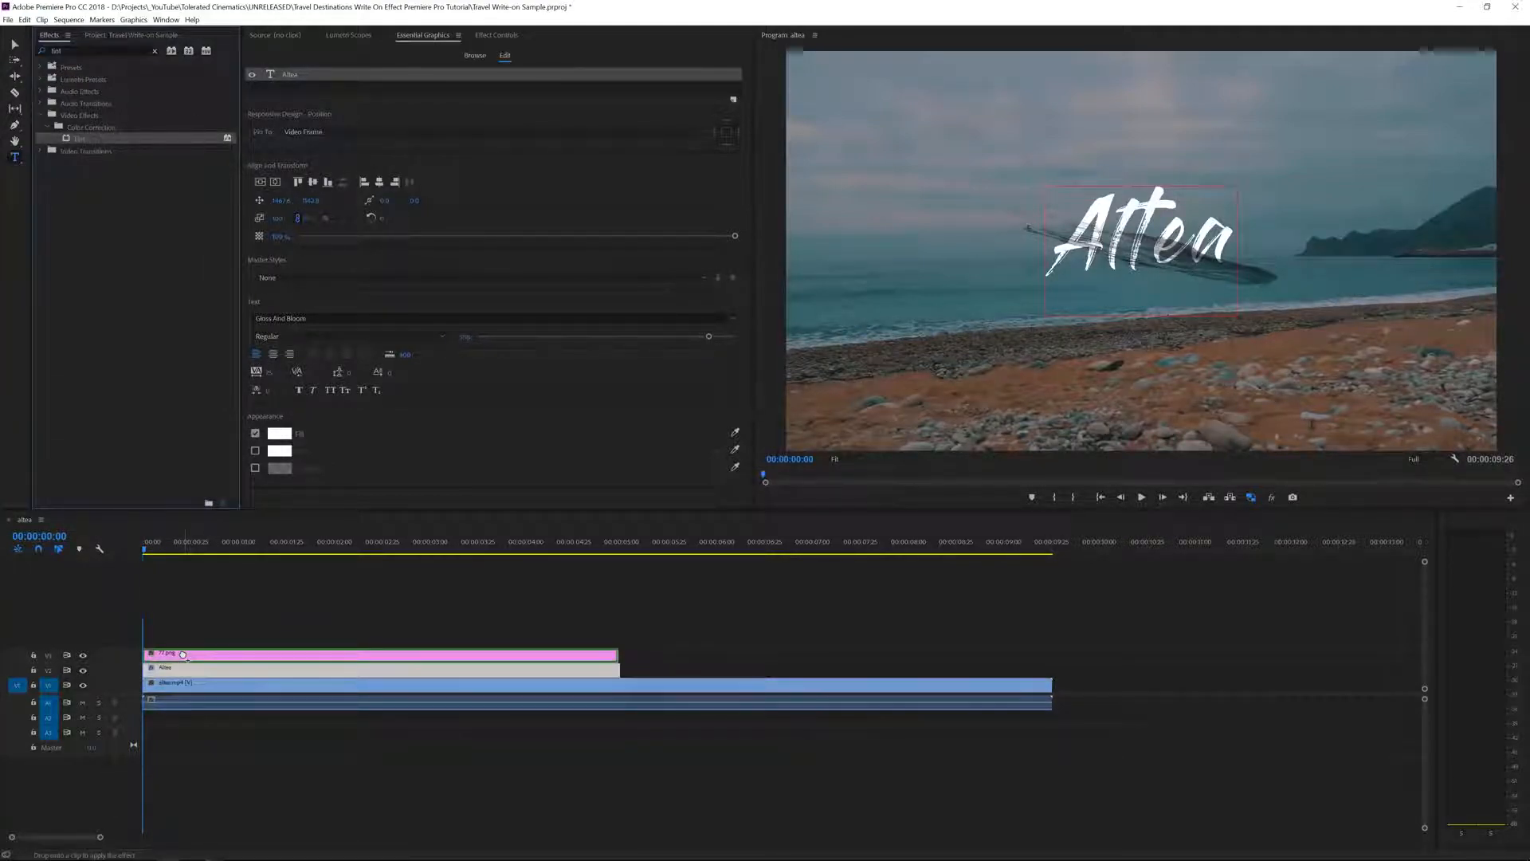
pyautogui.click(255, 655)
# Set the Tint effect's Map Black To color to white so the brush stroke matches the title.
pyautogui.click(496, 36)
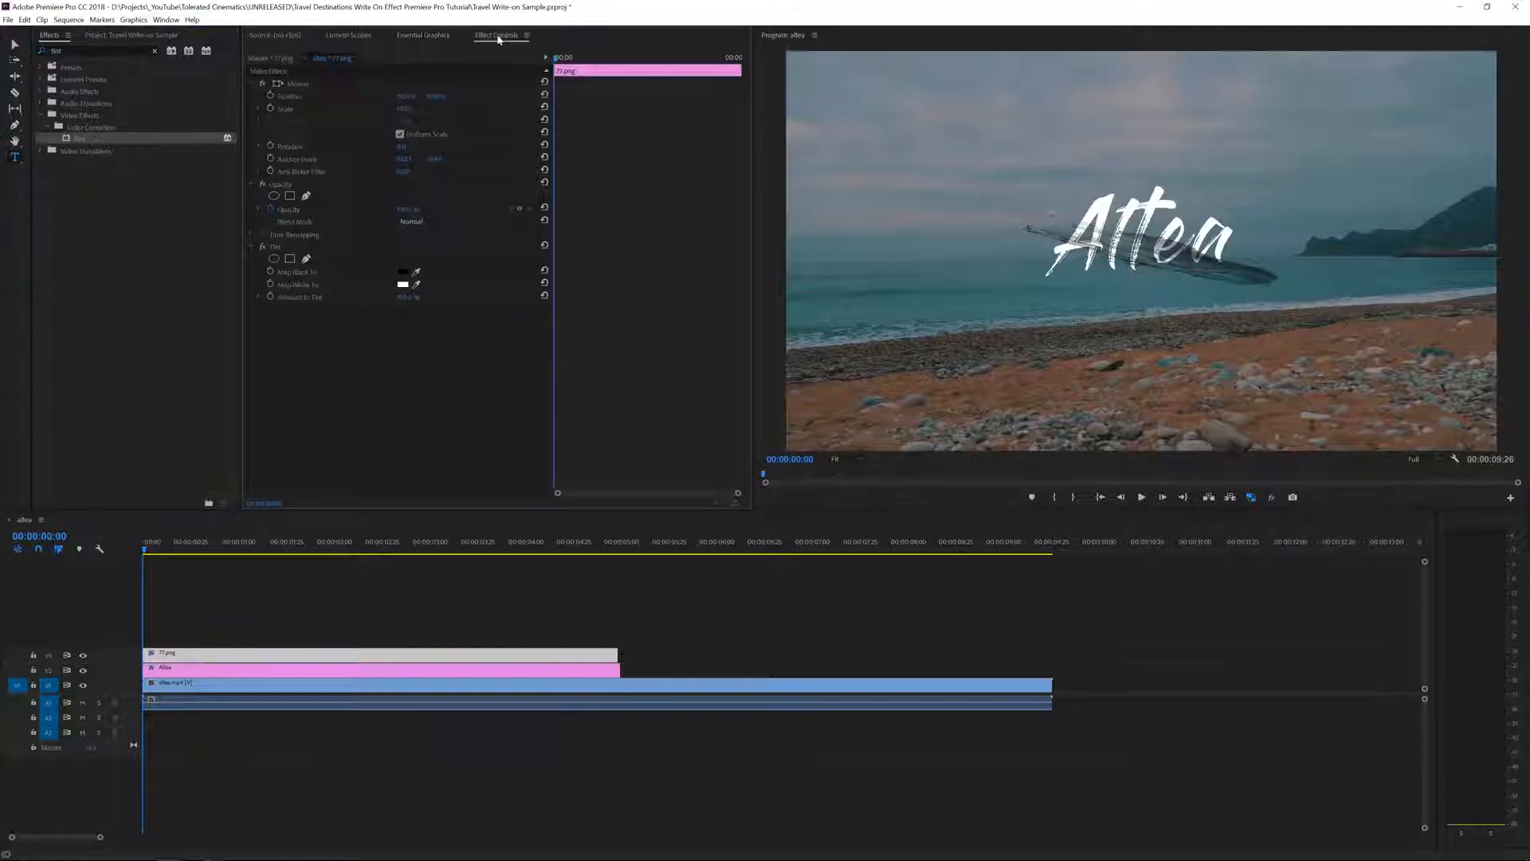
pyautogui.click(404, 279)
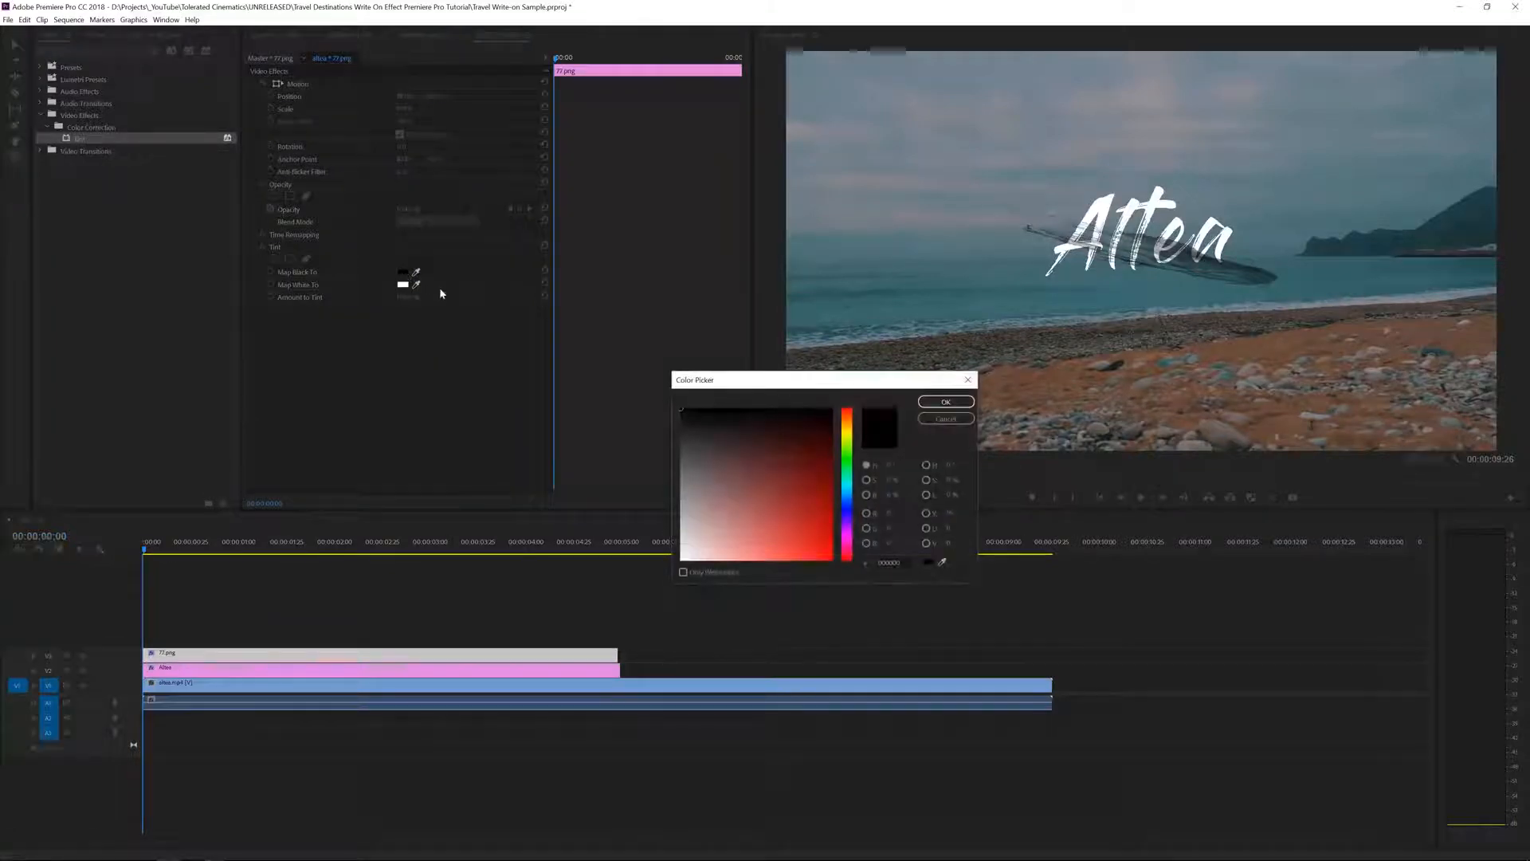
pyautogui.click(943, 400)
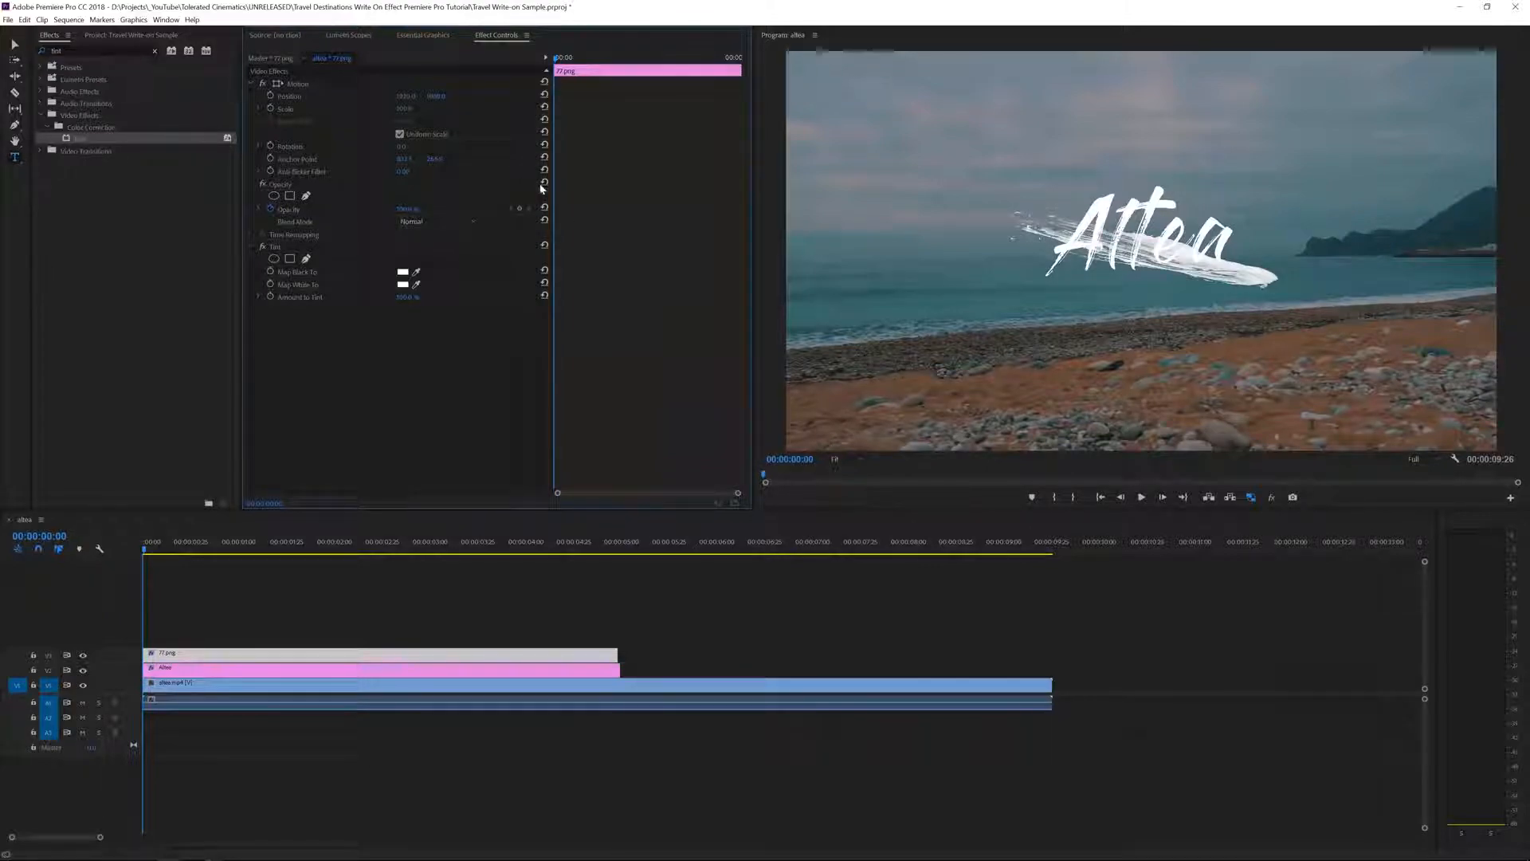
# Rotate the brush stroke roughly half a turn, move it just below the title, and reduce its height with Uniform Scale off.
pyautogui.moveTo(401, 146); pyautogui.dragTo(536, 146)
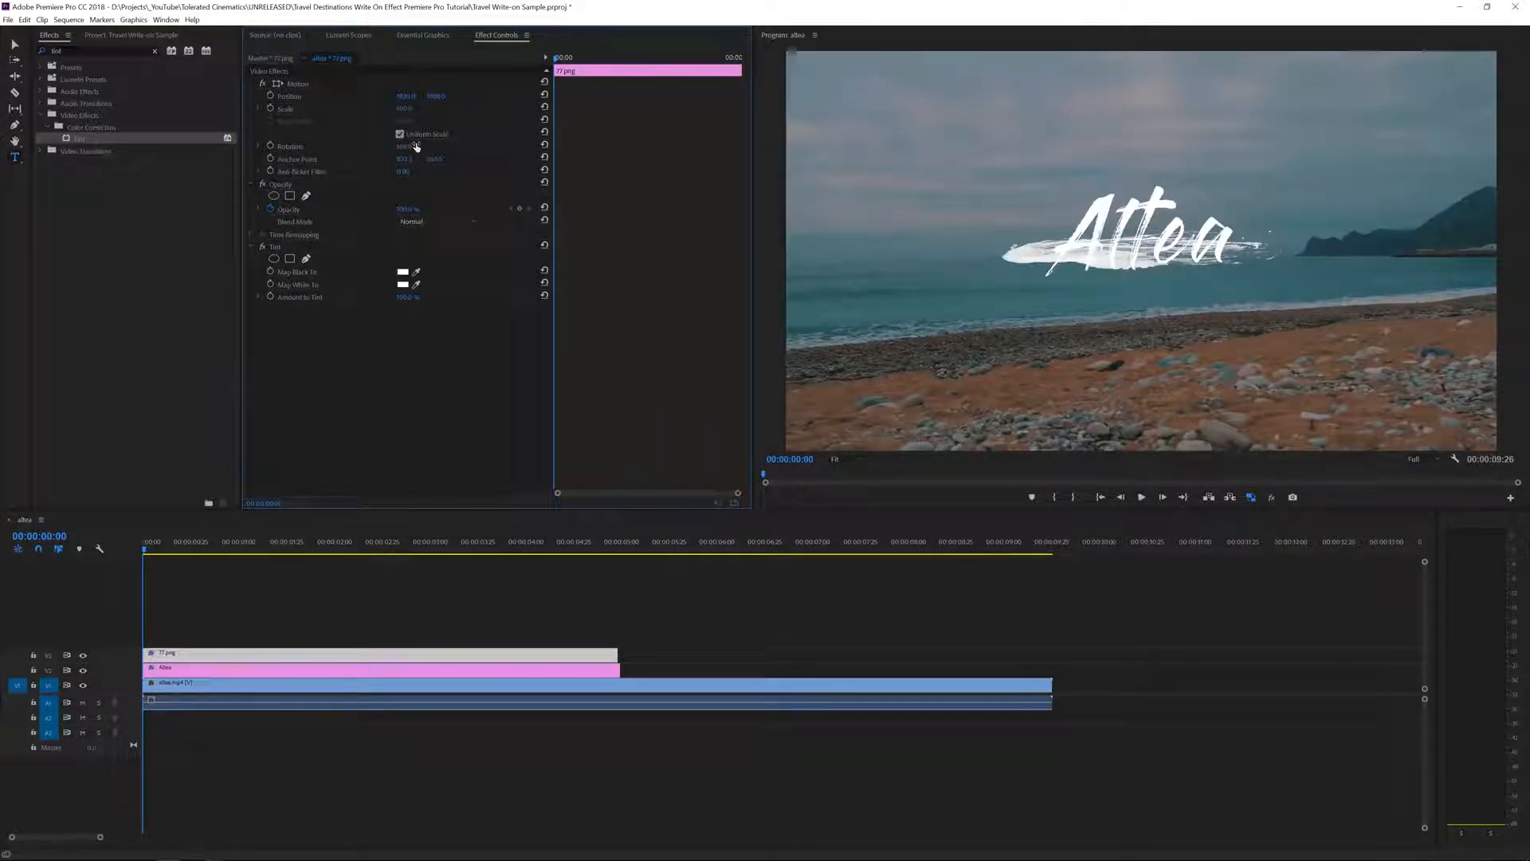
pyautogui.moveTo(406, 96); pyautogui.dragTo(510, 102)
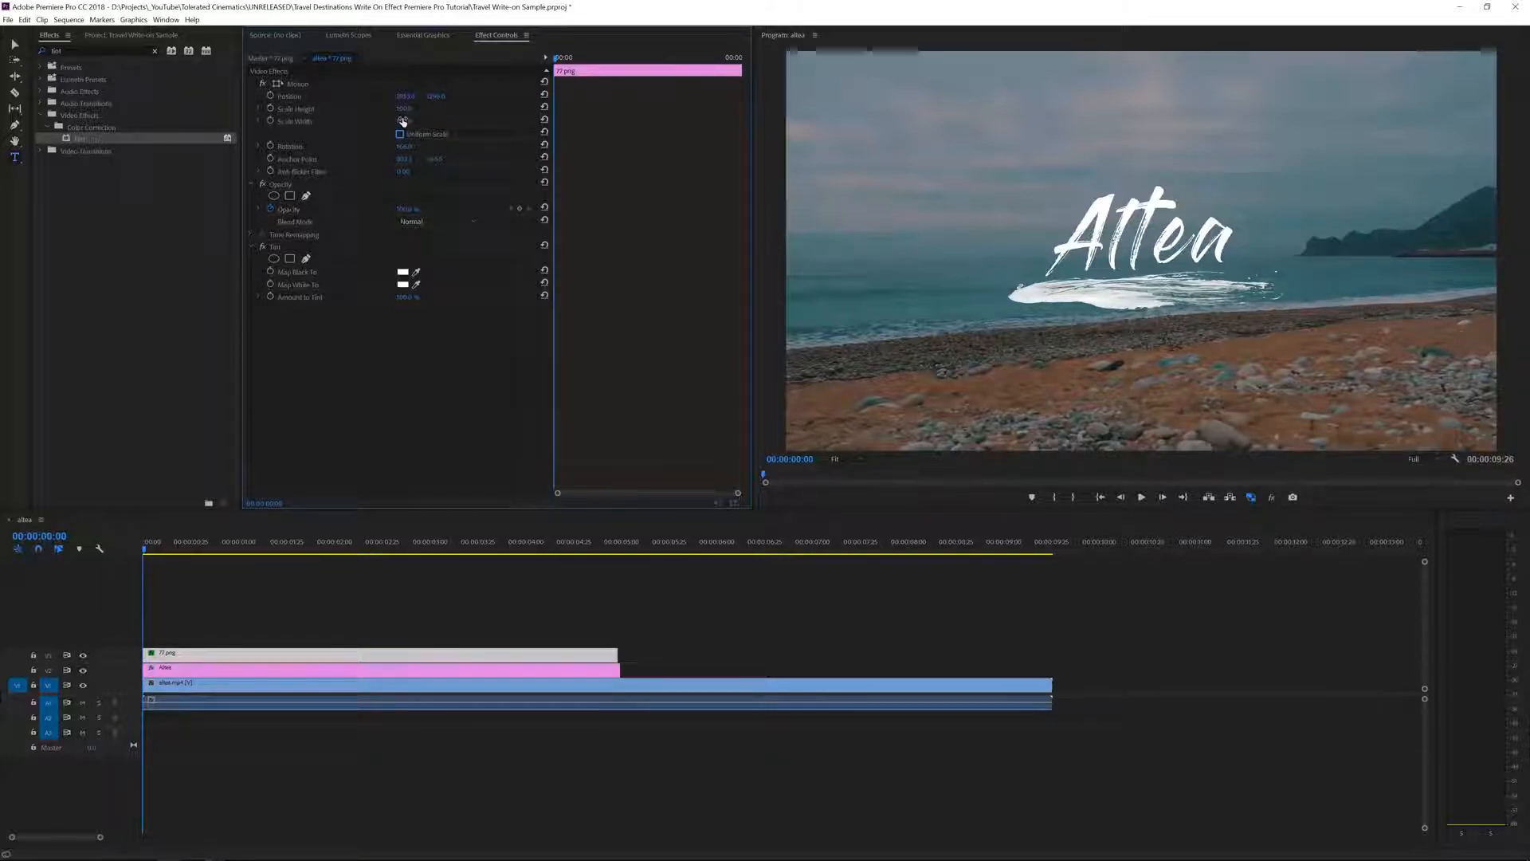
pyautogui.moveTo(404, 108)
pyautogui.mouseDown()
pyautogui.moveTo(368, 109)
pyautogui.moveTo(416, 147)
pyautogui.mouseUp()
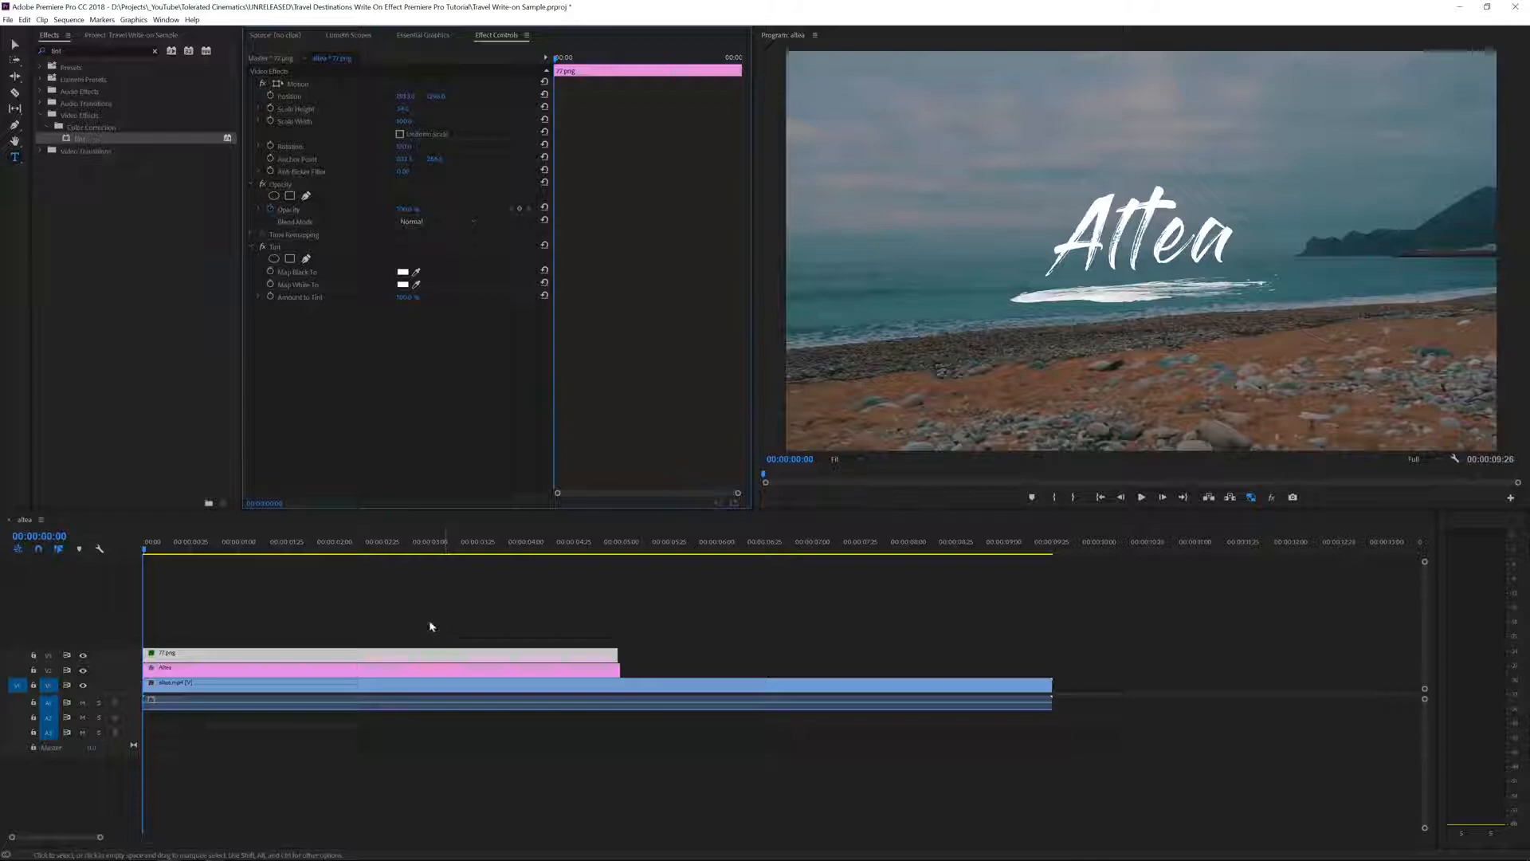
# Extend the 77.png and Altea title clips together to the end of the footage.
pyautogui.moveTo(431, 597); pyautogui.dragTo(371, 674)
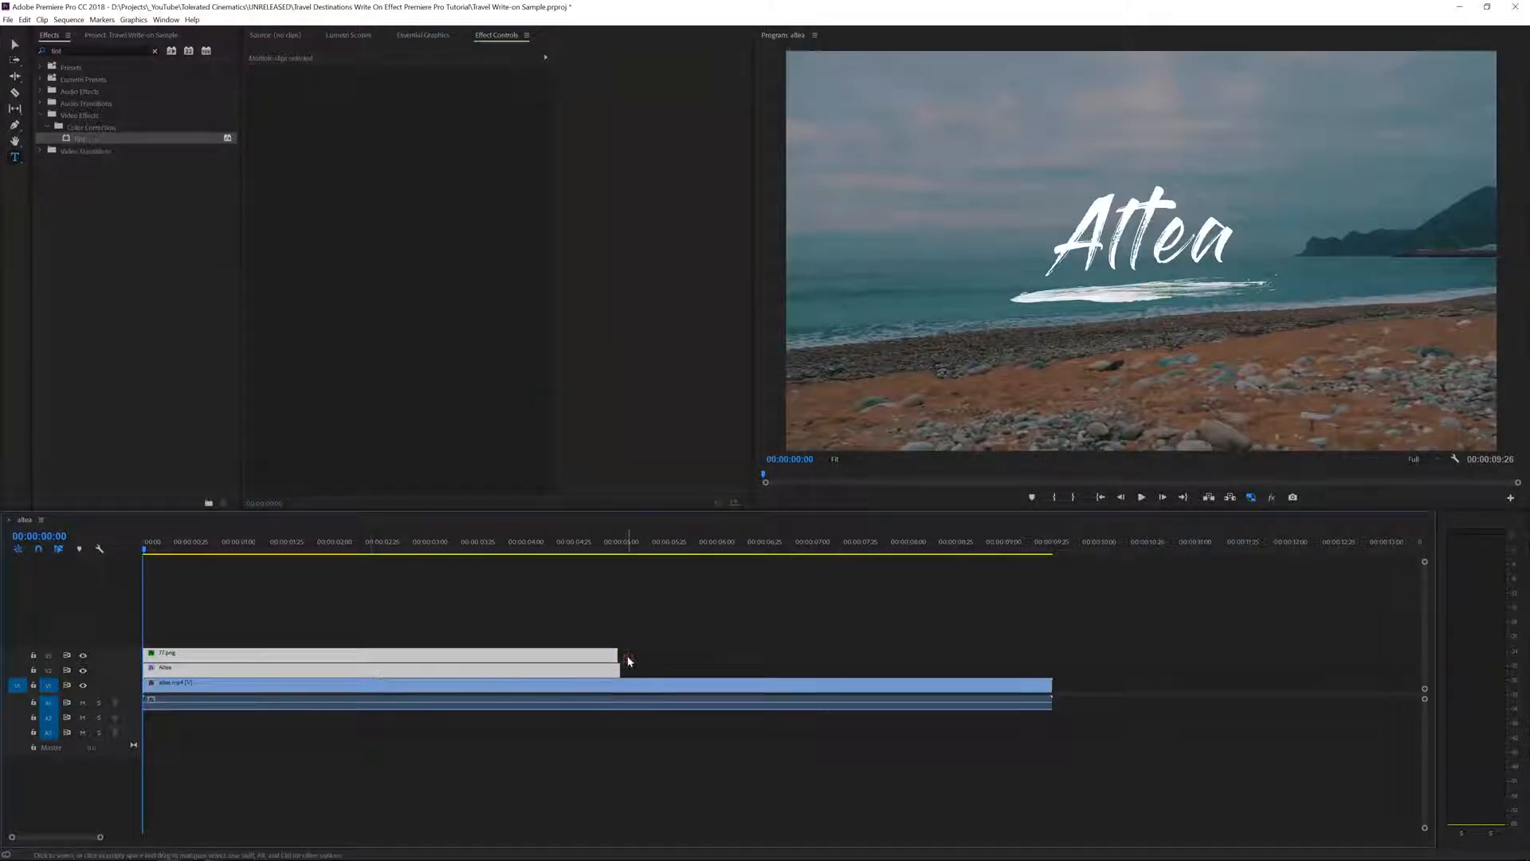
pyautogui.moveTo(621, 655); pyautogui.dragTo(1053, 655)
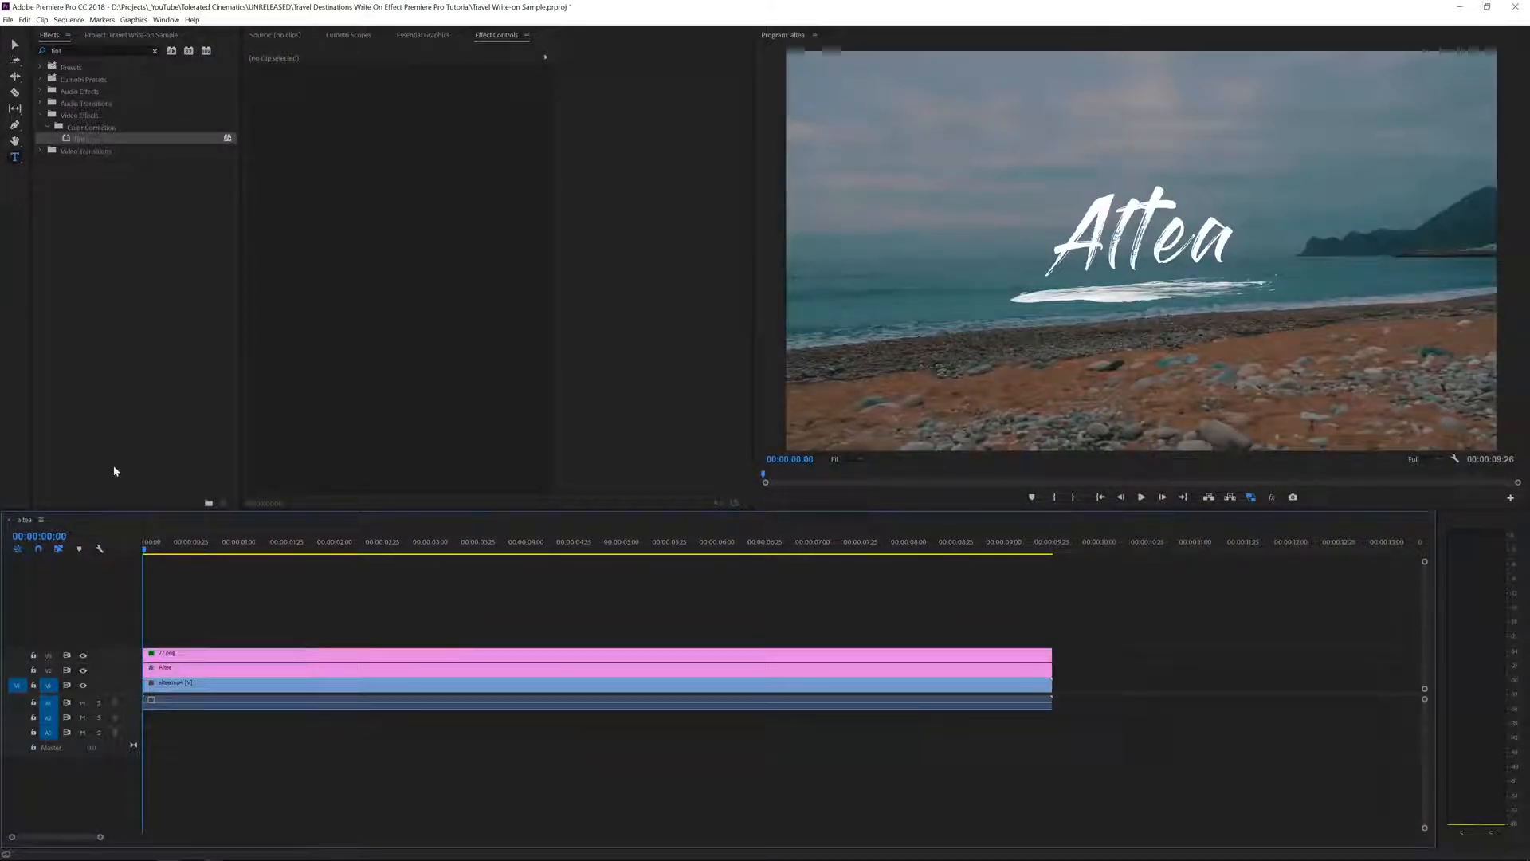
# Find the Write-on effect by searching "write", apply it to the Altea title clip, and reveal its settings.
pyautogui.click(63, 50)
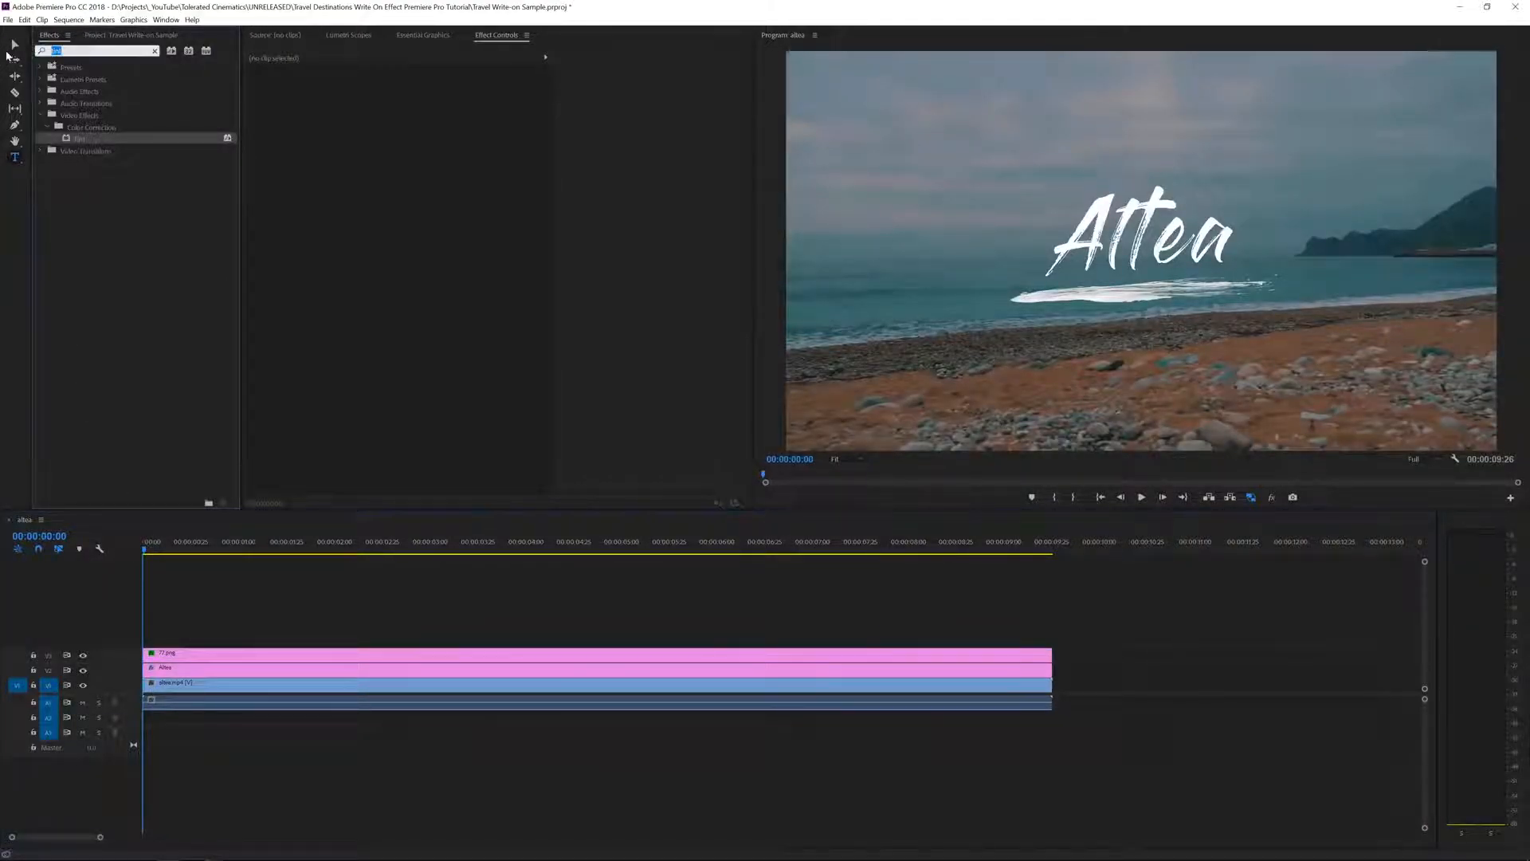
pyautogui.write('write')
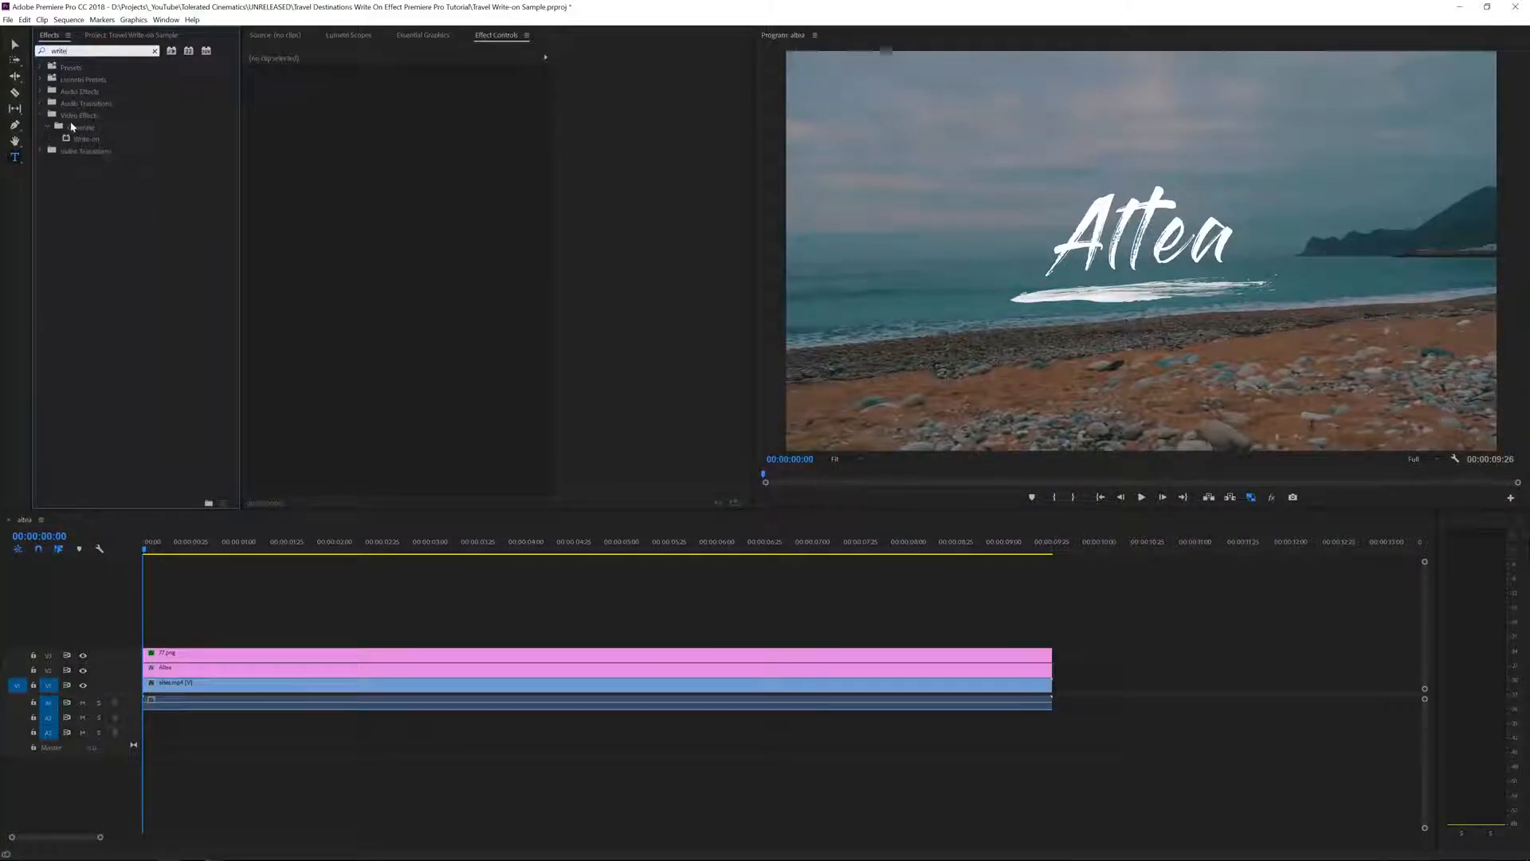
pyautogui.moveTo(84, 143); pyautogui.dragTo(165, 668)
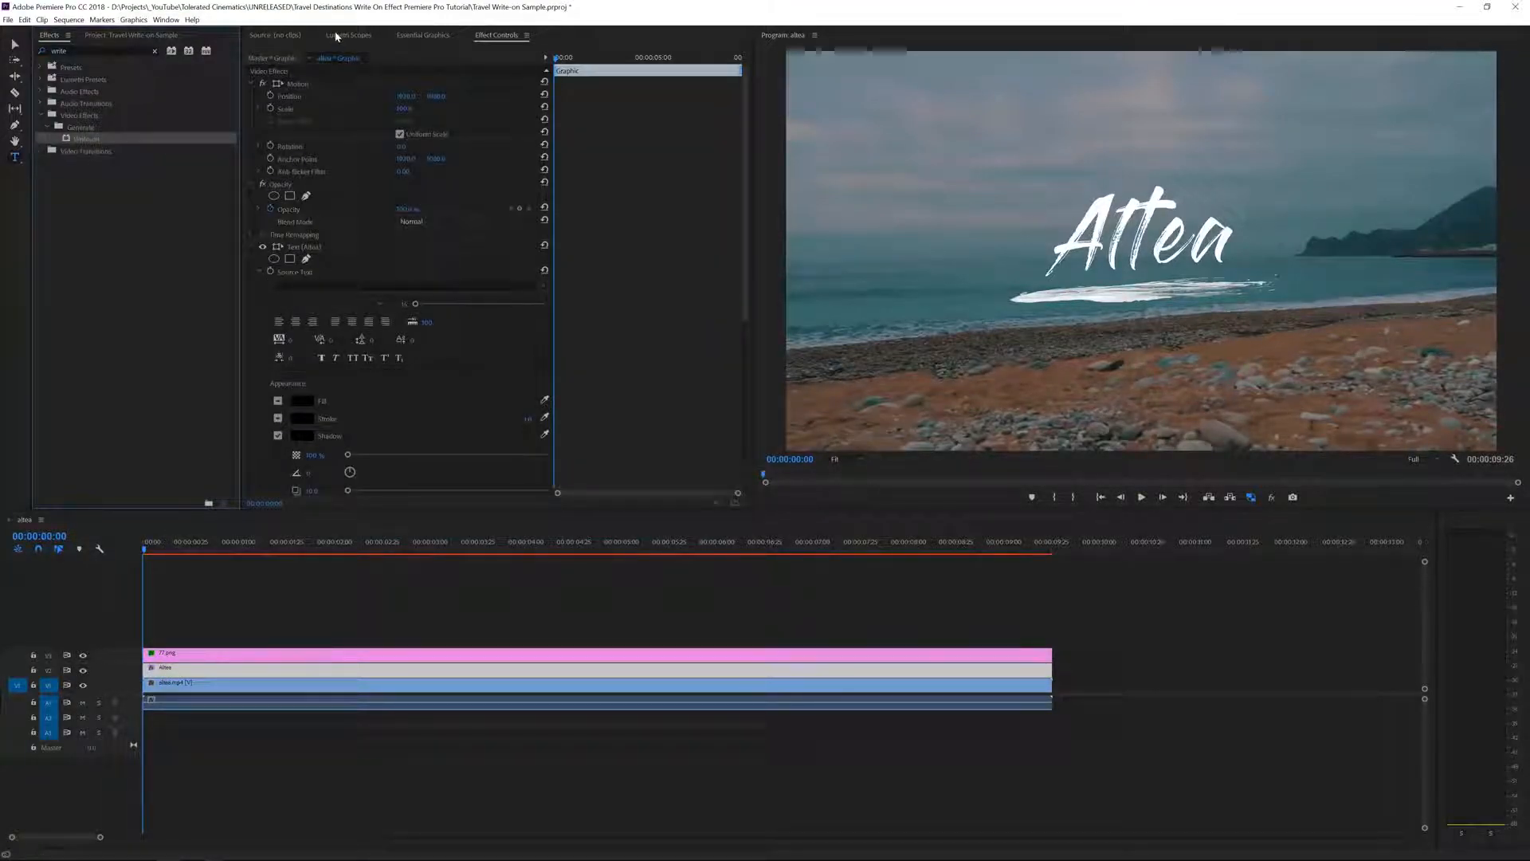
pyautogui.click(251, 246)
pyautogui.click(310, 260)
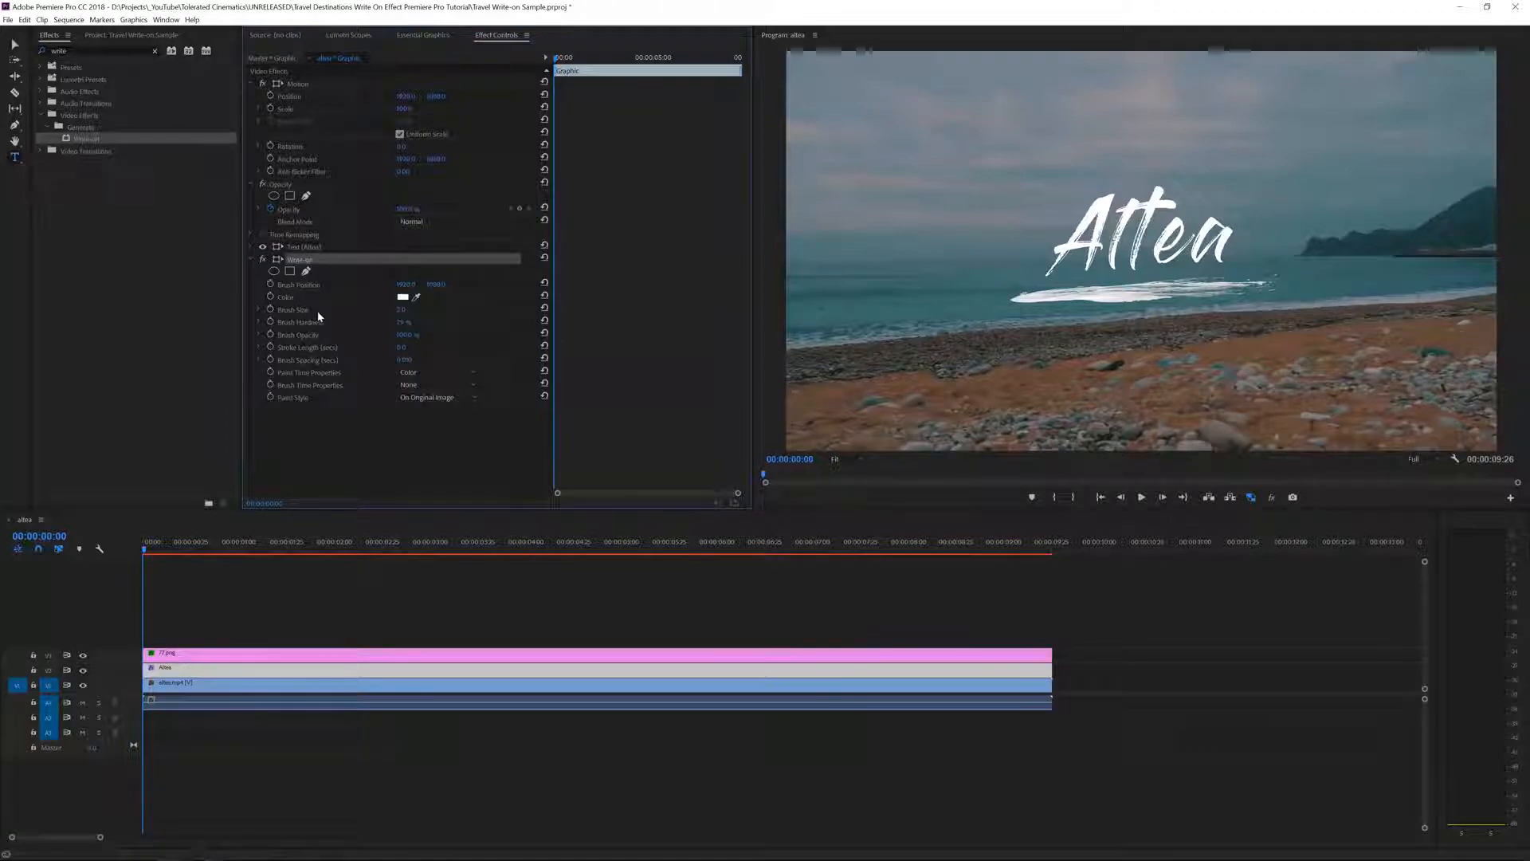
# Set the Write-on brush color to pure red so it stands out against the white title.
pyautogui.write('5')
pyautogui.press('Return')
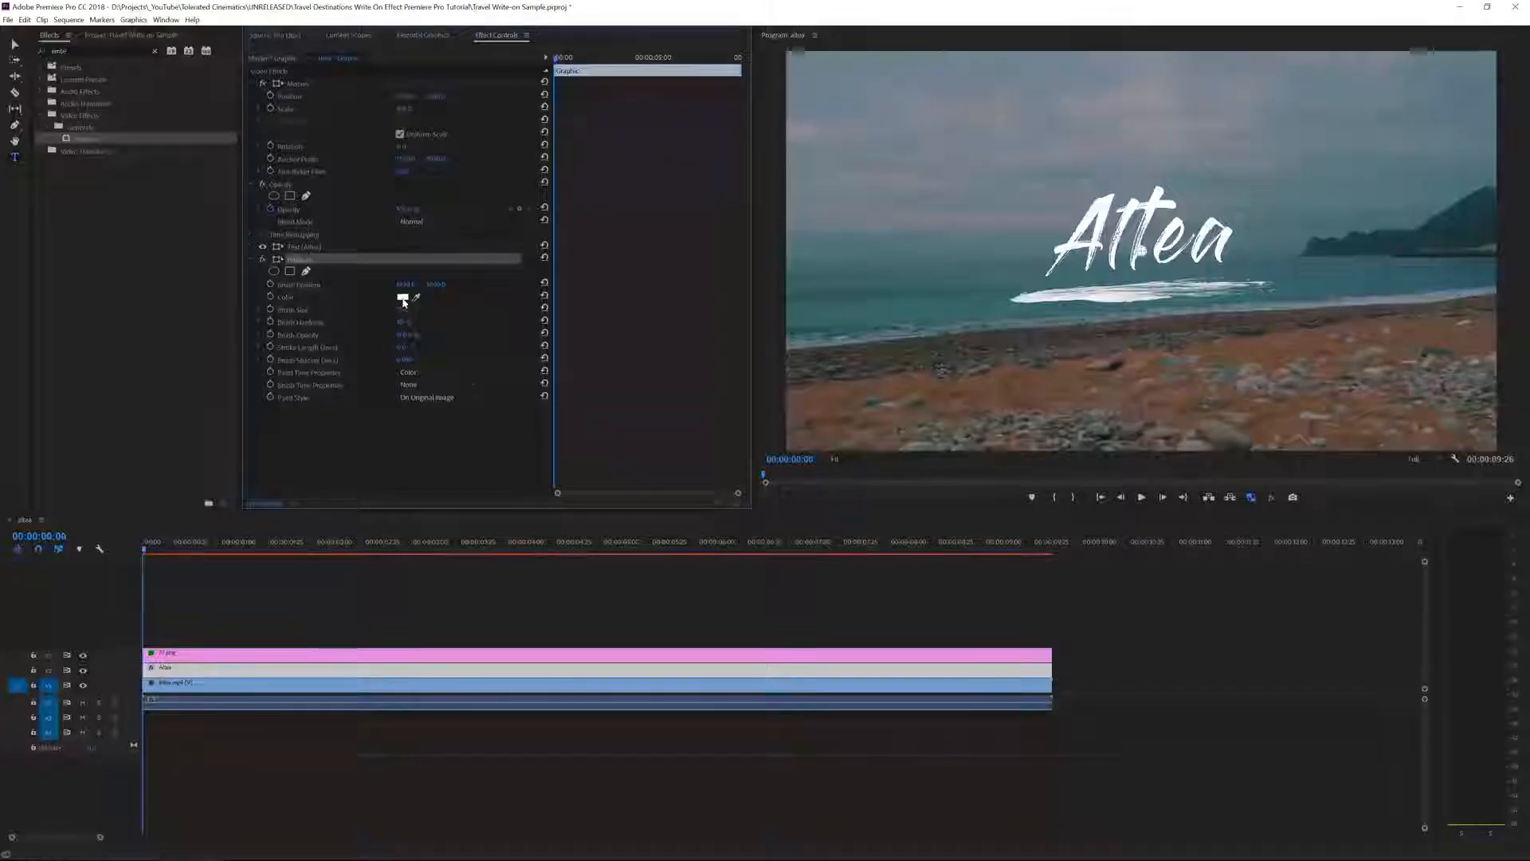
pyautogui.click(404, 299)
pyautogui.click(832, 559)
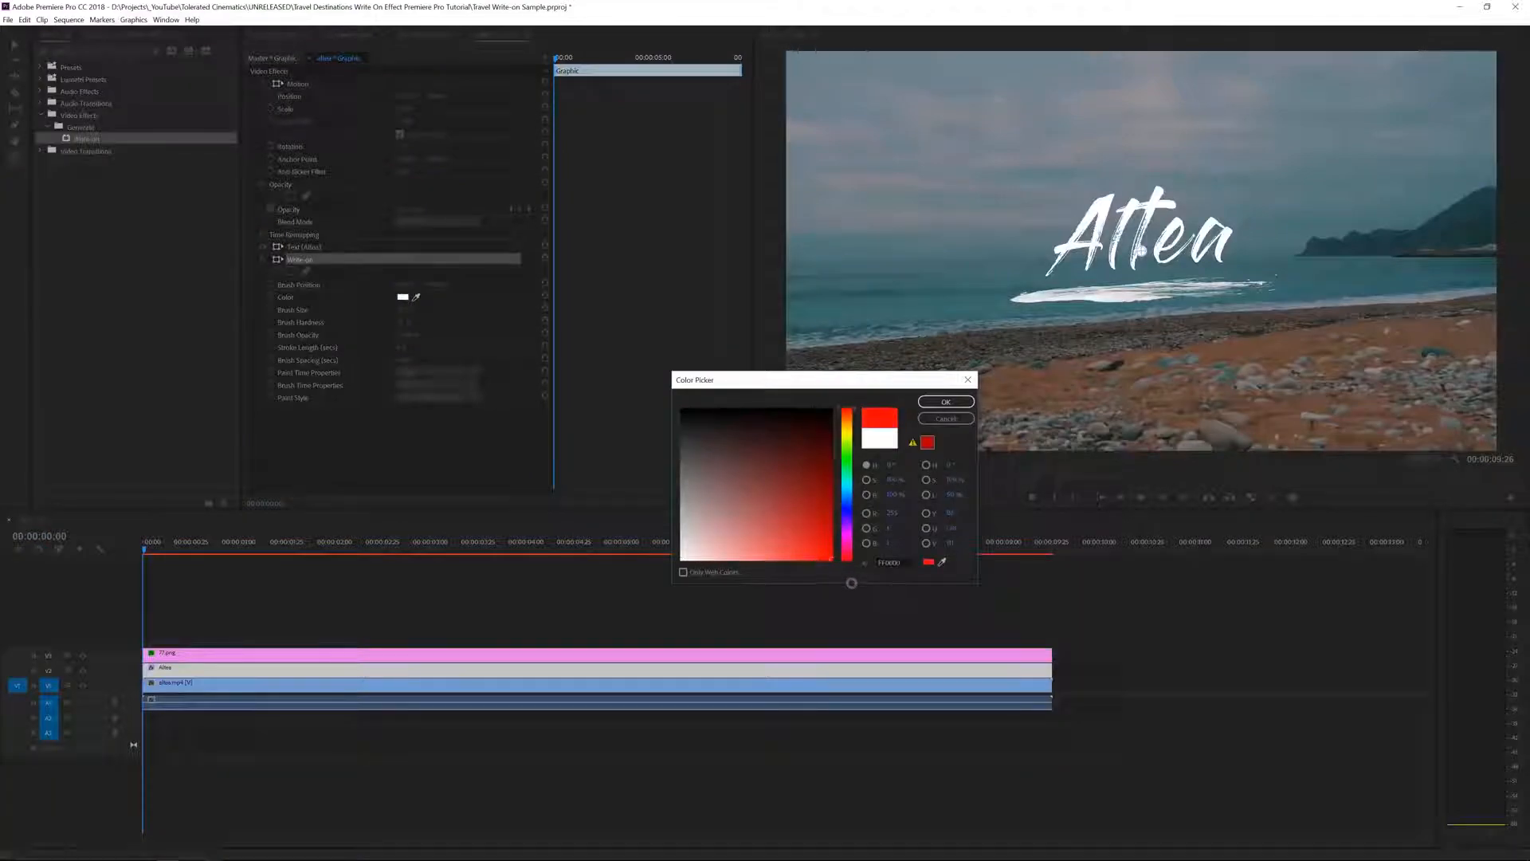
pyautogui.click(945, 401)
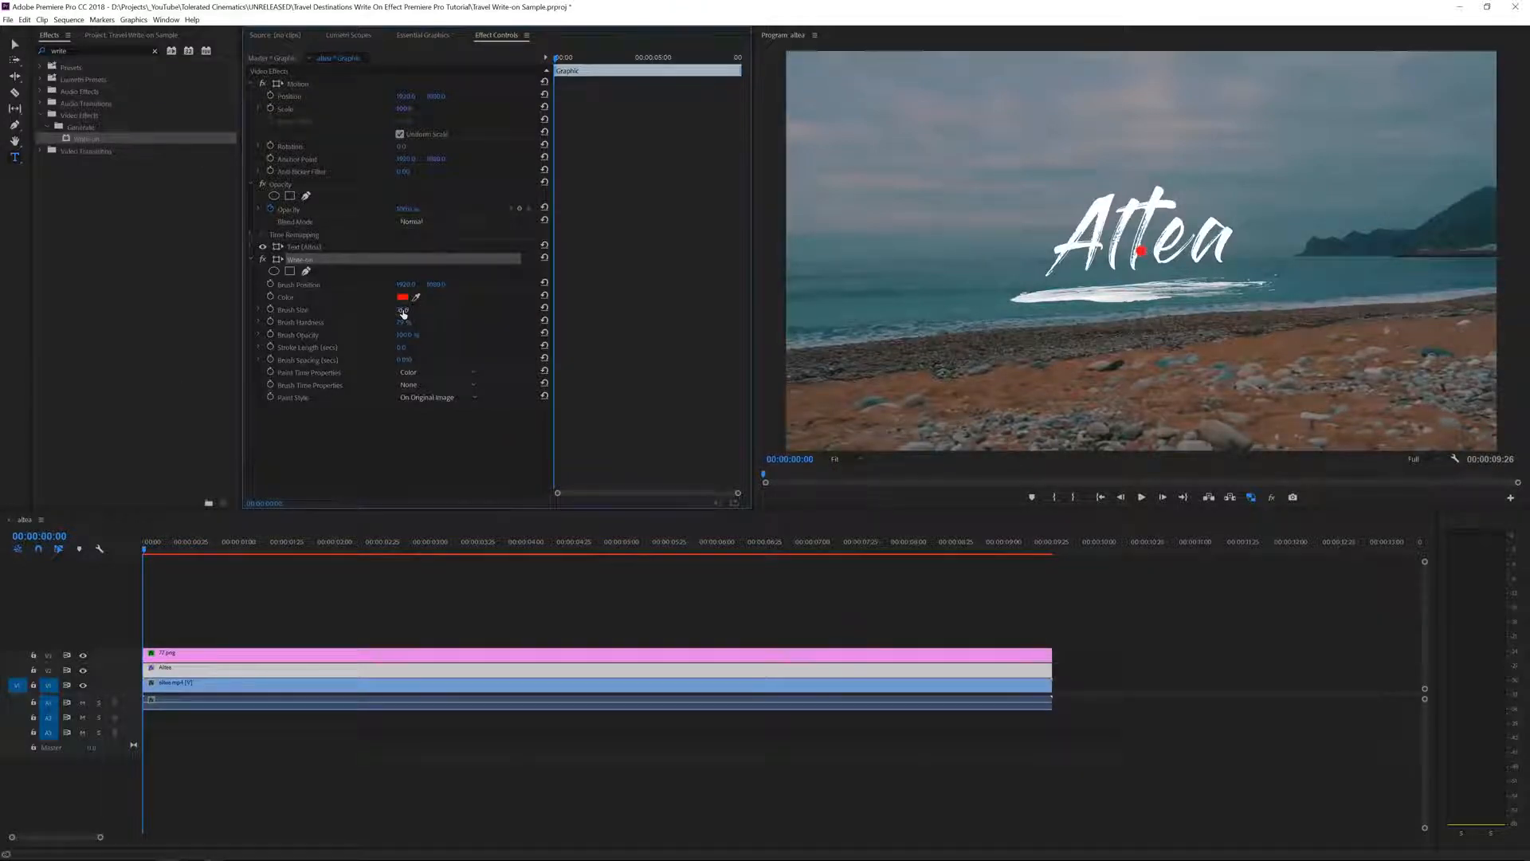
# Enlarge the Write-on Brush Size and set the Brush Hardness to 100%.
pyautogui.click(404, 309)
pyautogui.write('100')
pyautogui.press('Return')
pyautogui.press('Return')
# Set the program monitor zoom to 150% and frame the whole Altea title in it.
pyautogui.click(847, 463)
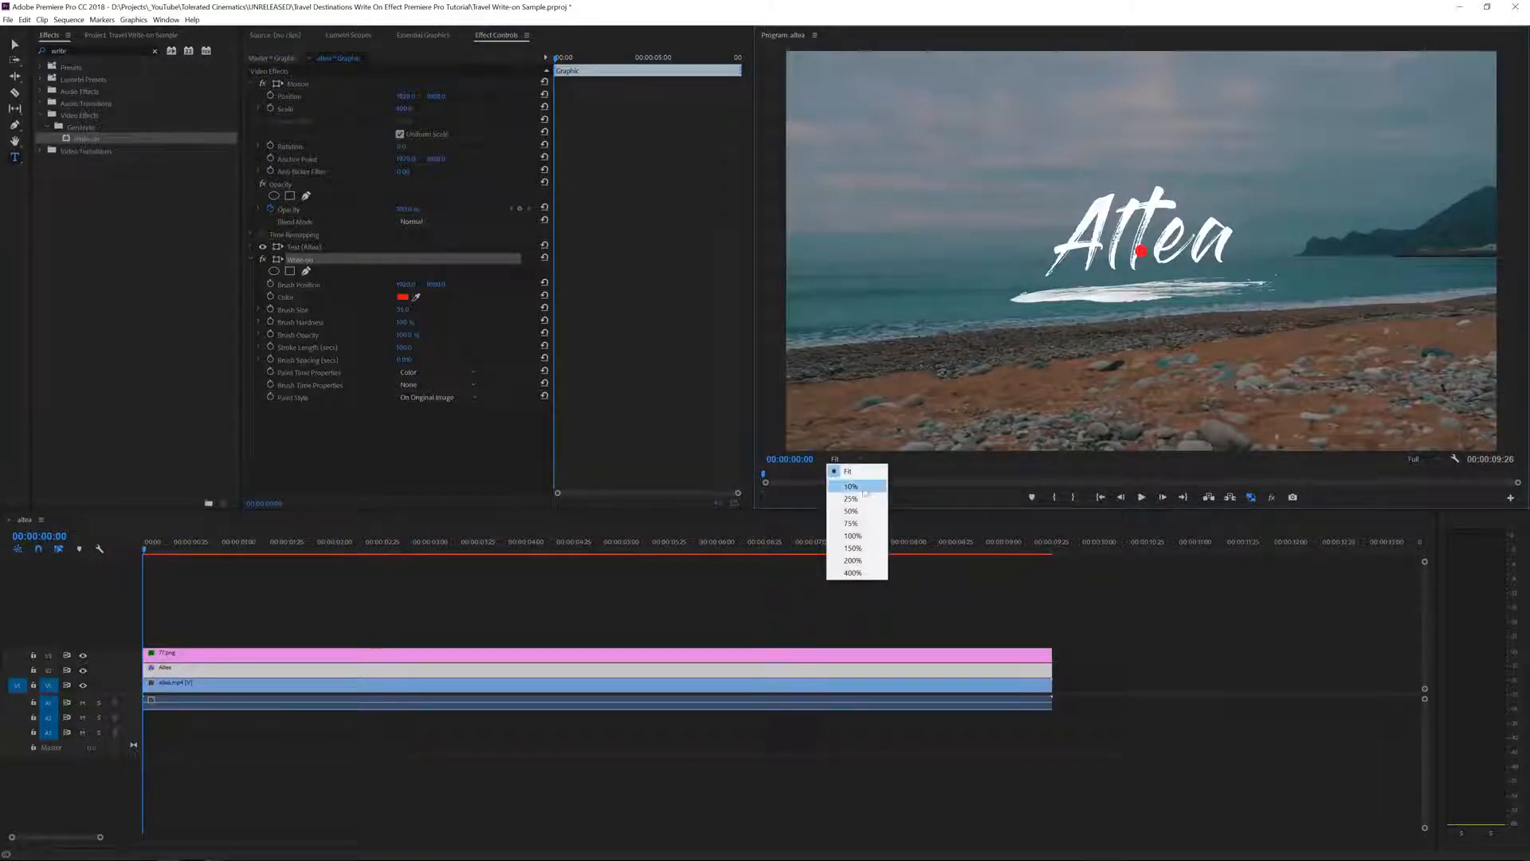
pyautogui.click(858, 550)
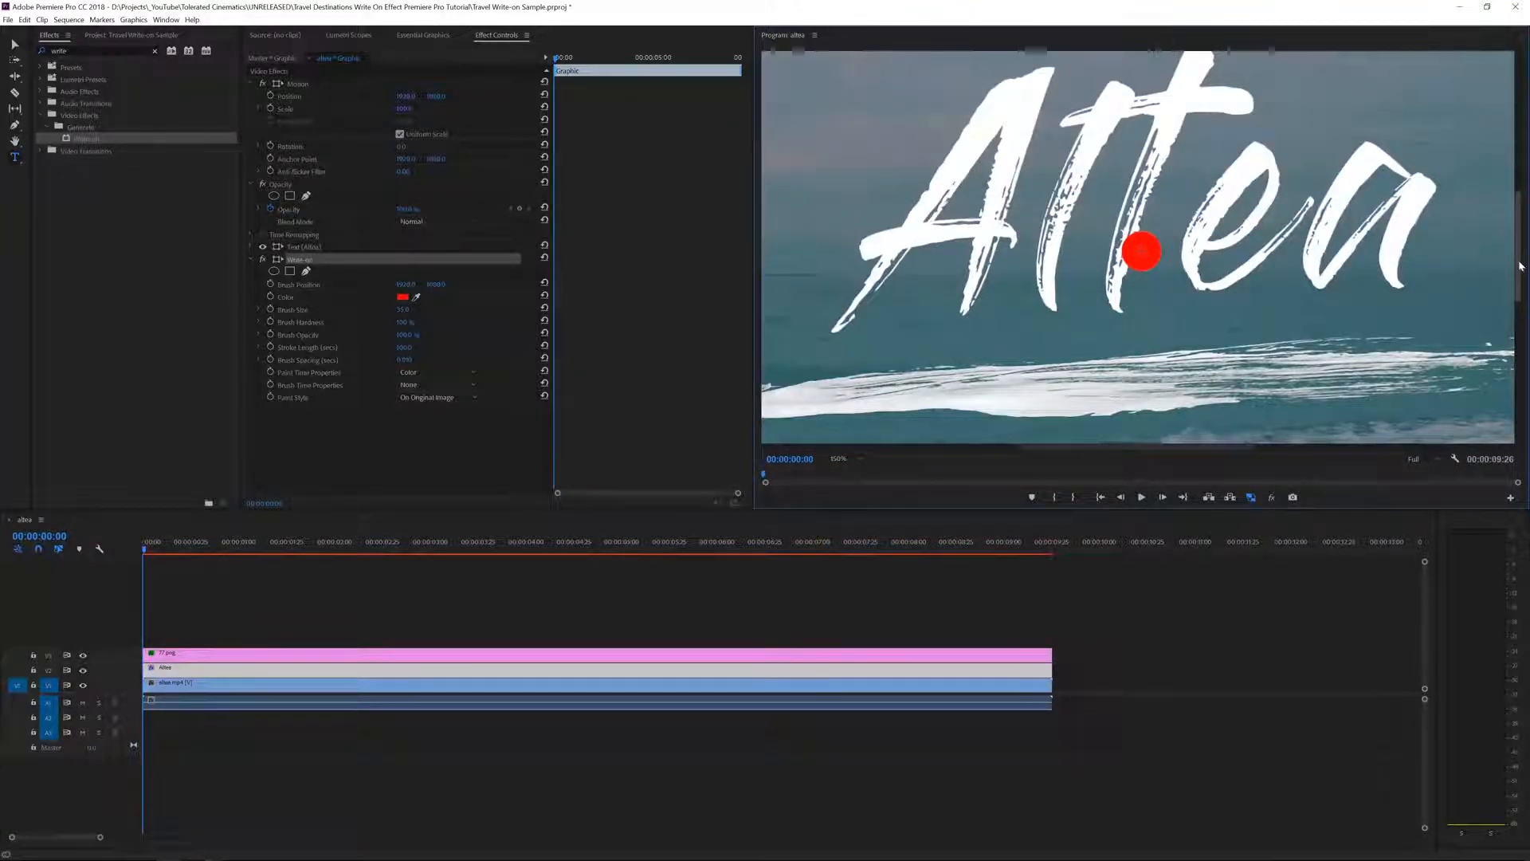
pyautogui.moveTo(1526, 296); pyautogui.dragTo(1514, 254)
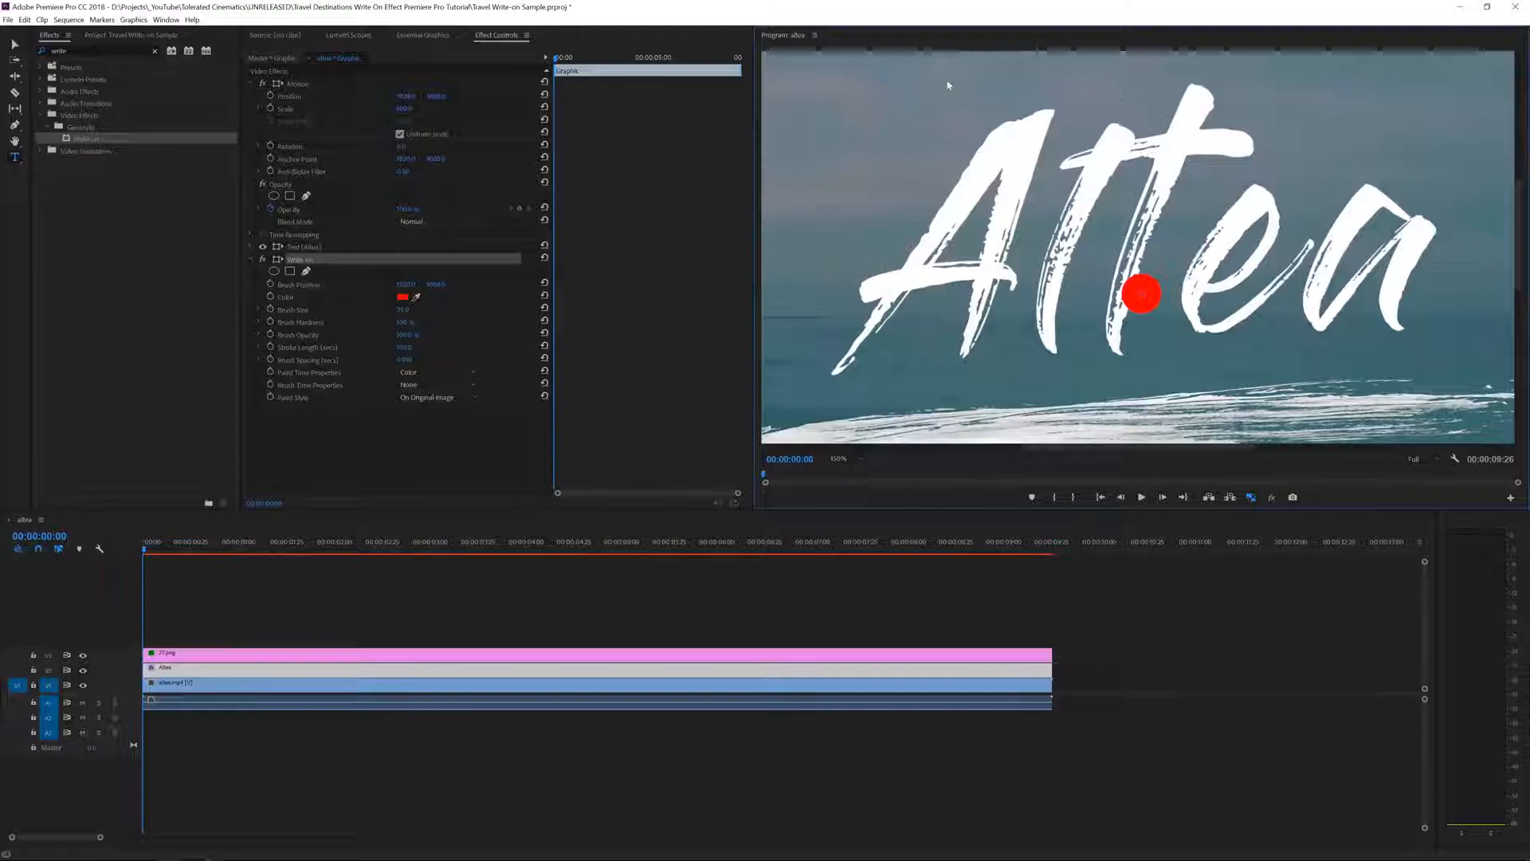
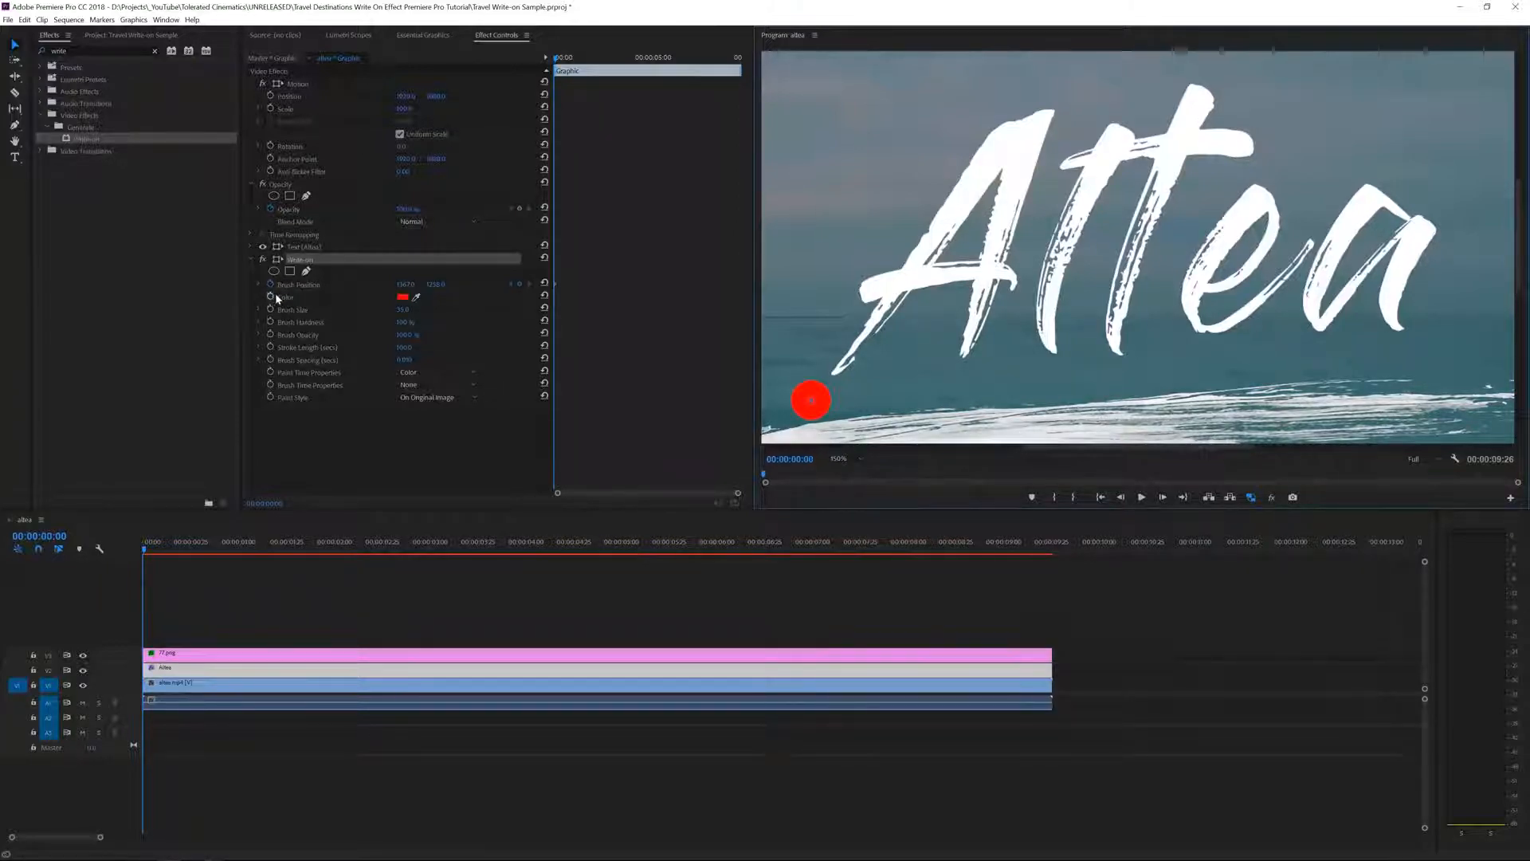
# Switch to the web browser, open toleratedcinematics.com, and search its products for "new year".
pyautogui.write('toleratedcin')
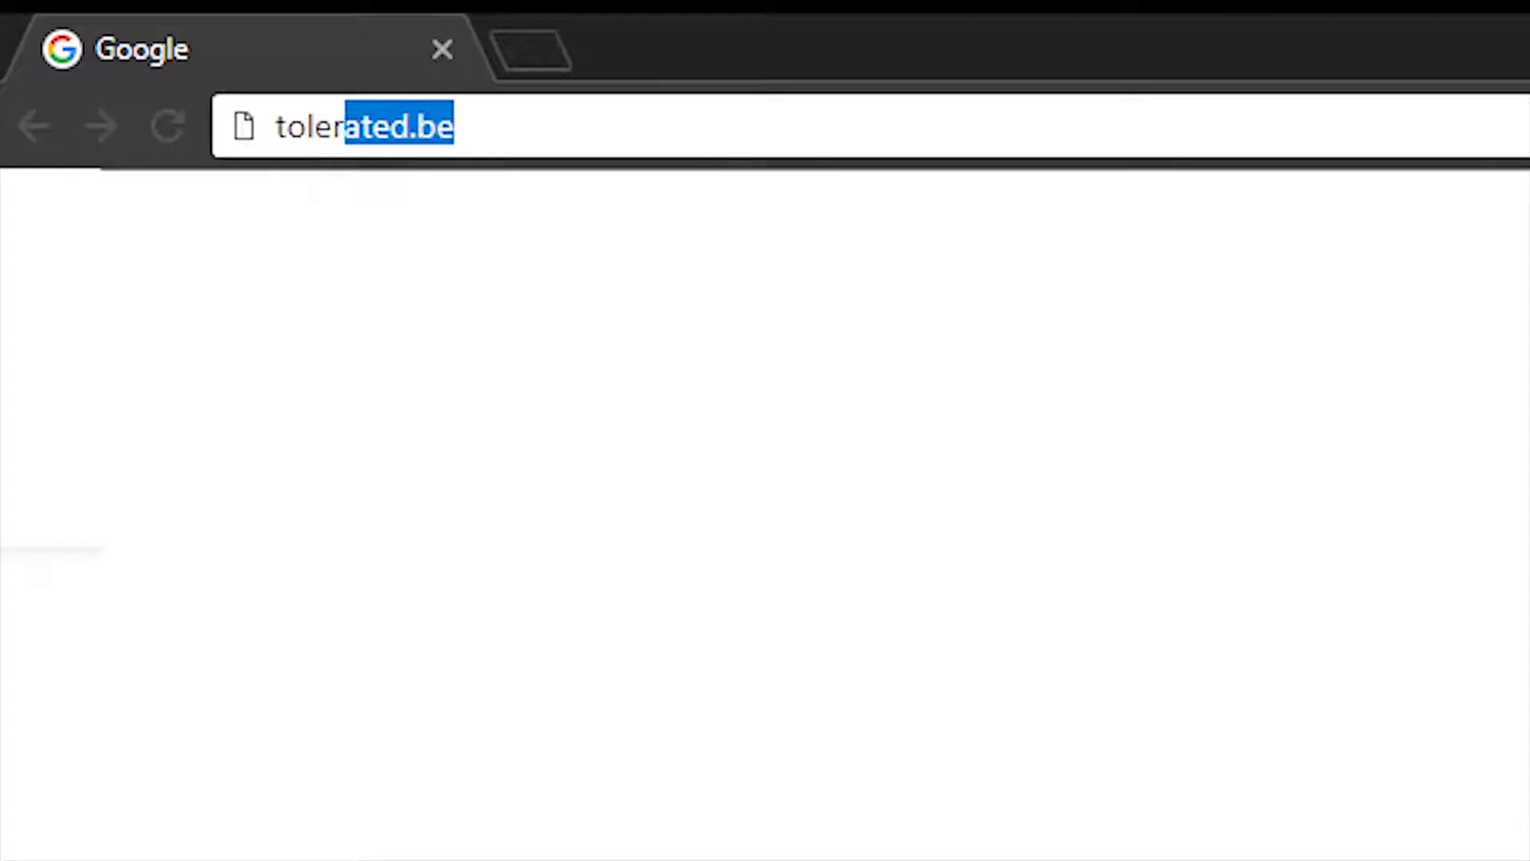
pyautogui.write('ematics.com')
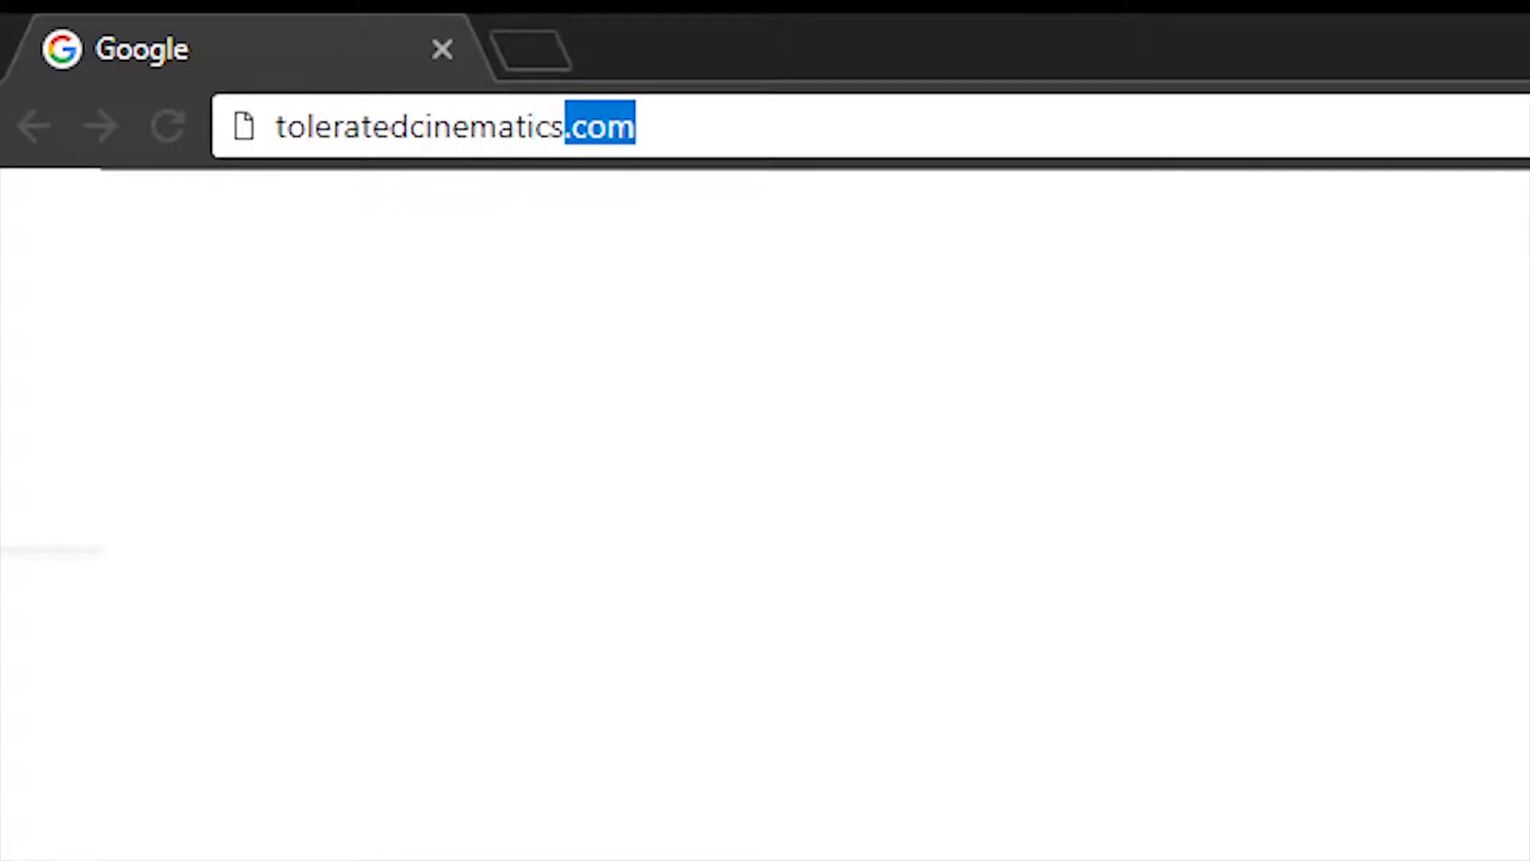
pyautogui.press('Return')
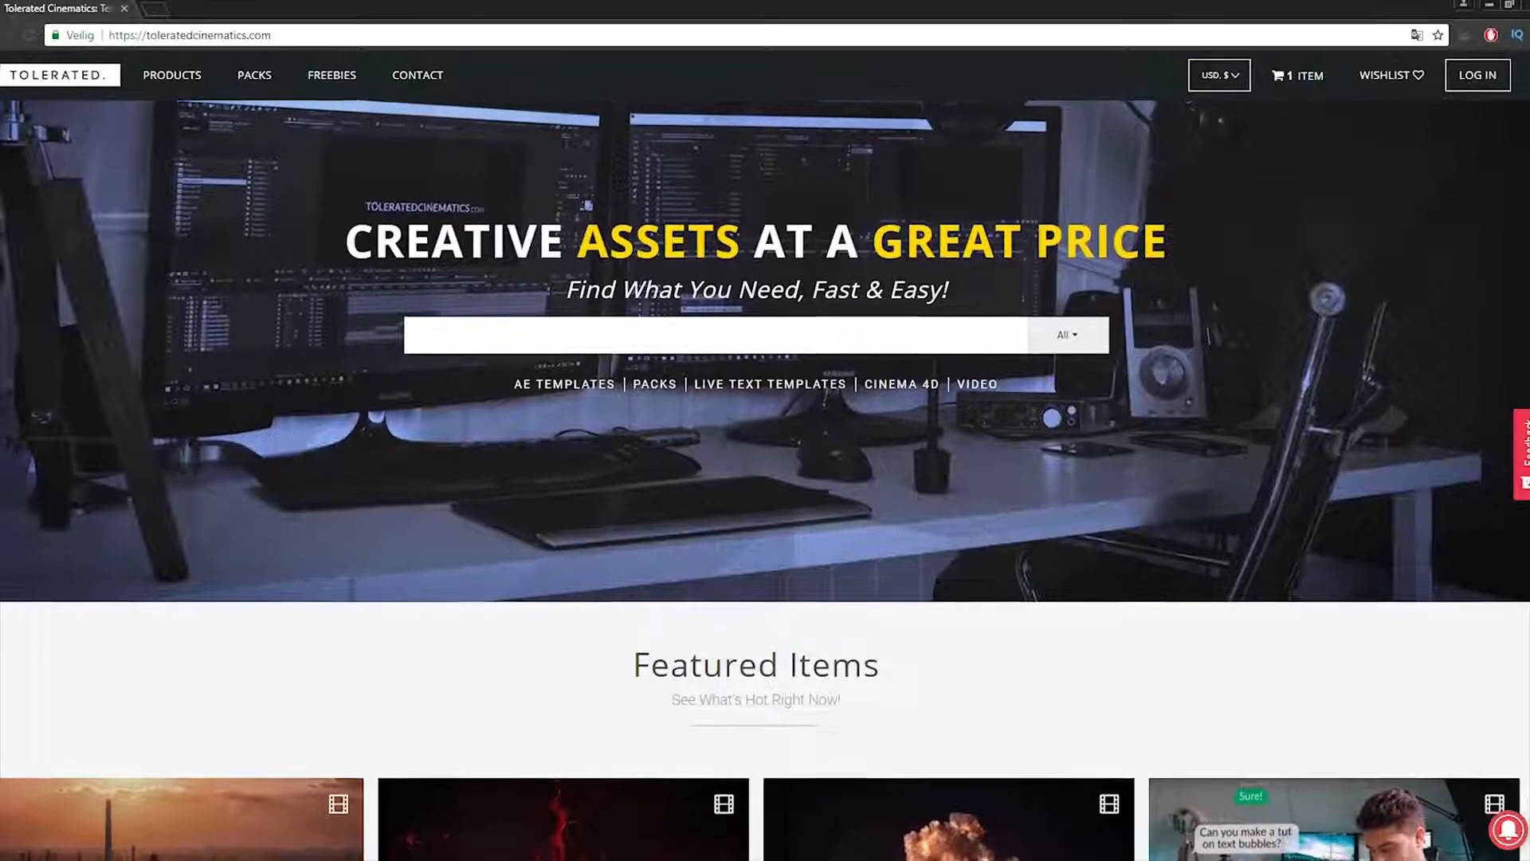
pyautogui.scroll(-1, 766, 431)
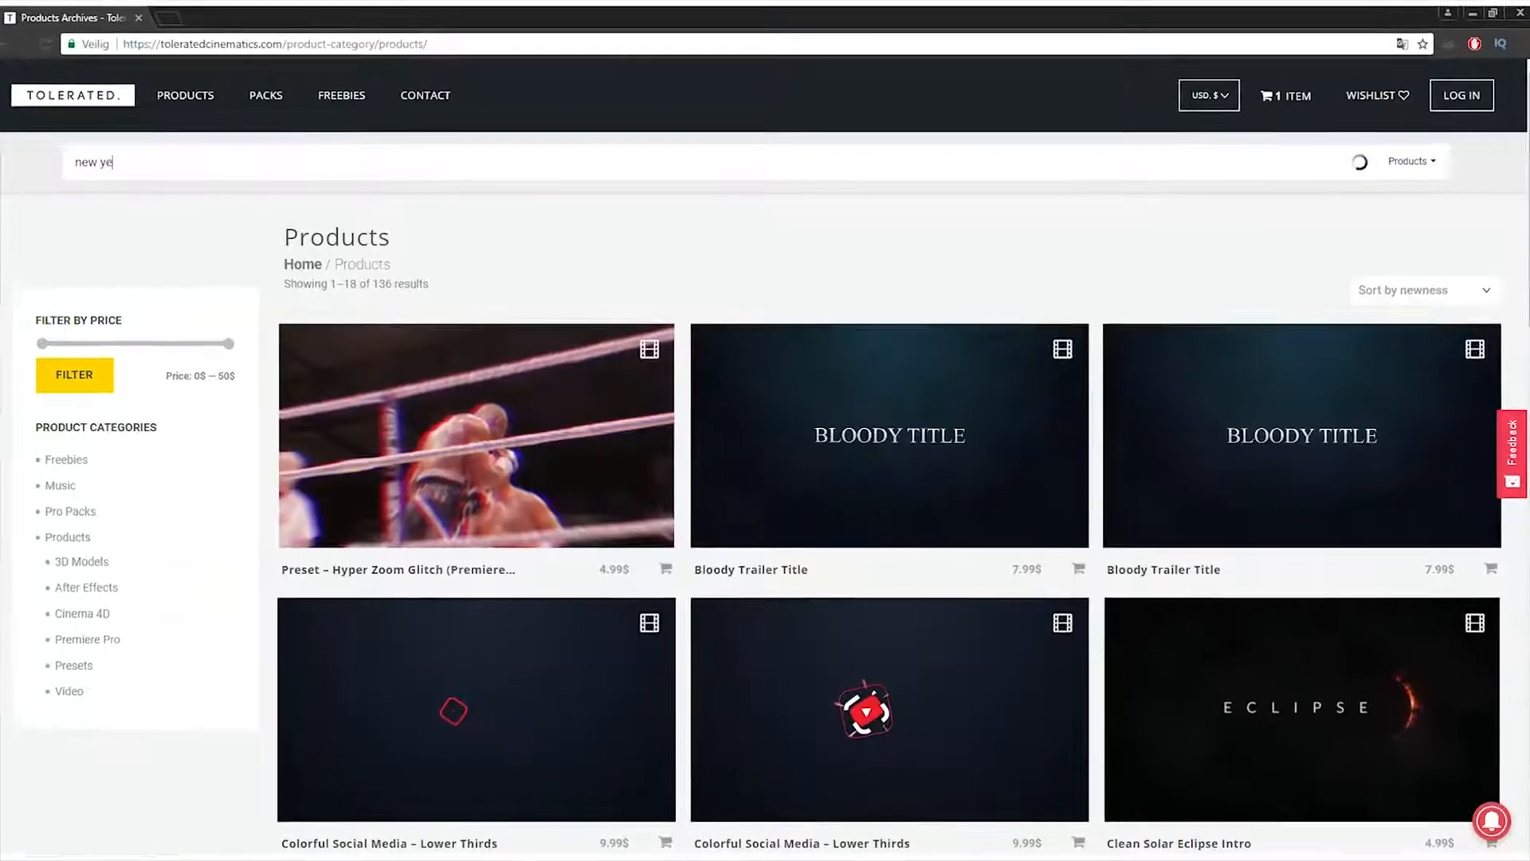
pyautogui.write('ar')
pyautogui.press('Return')
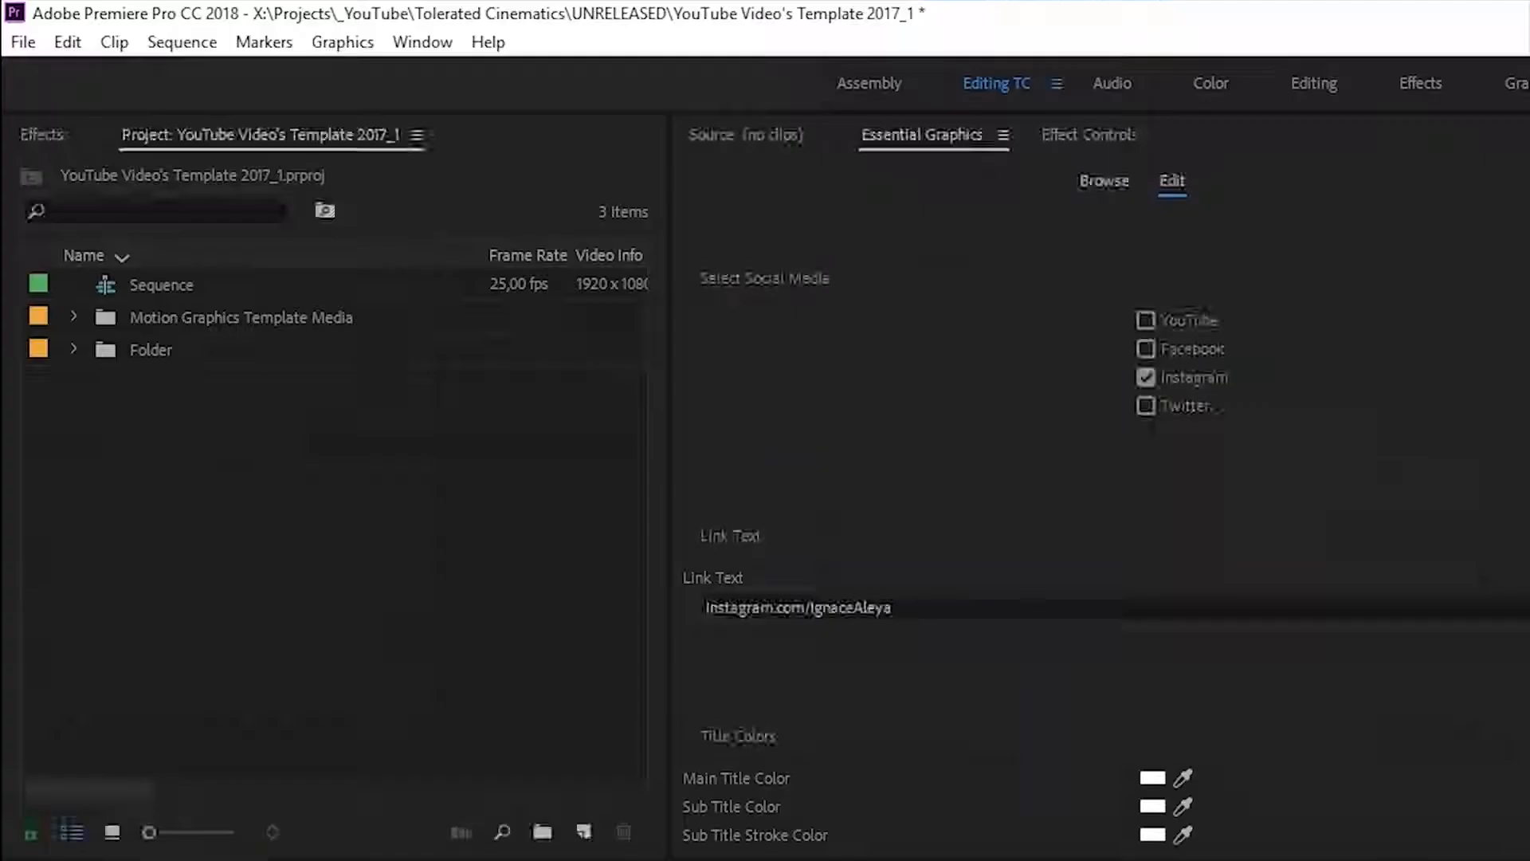
pyautogui.click(394, 239)
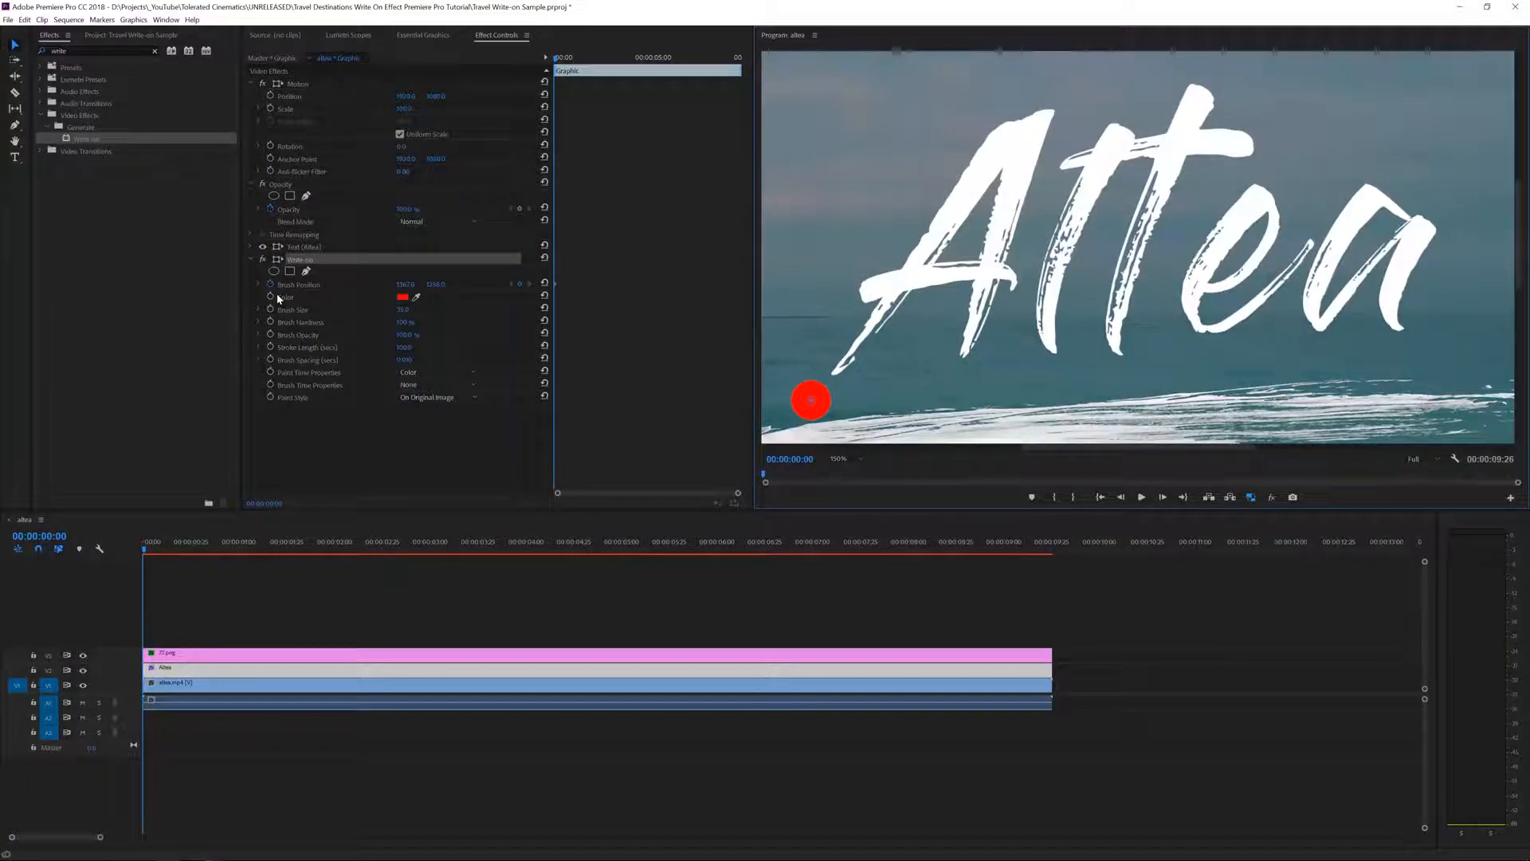
# At 00:00:00:05, move the Write-on brush from the foot to the peak of the A as a Brush Position keyframe.
pyautogui.press('Right')
pyautogui.press('Right')
pyautogui.press('Right')
pyautogui.press('Right')
pyautogui.press('Right')
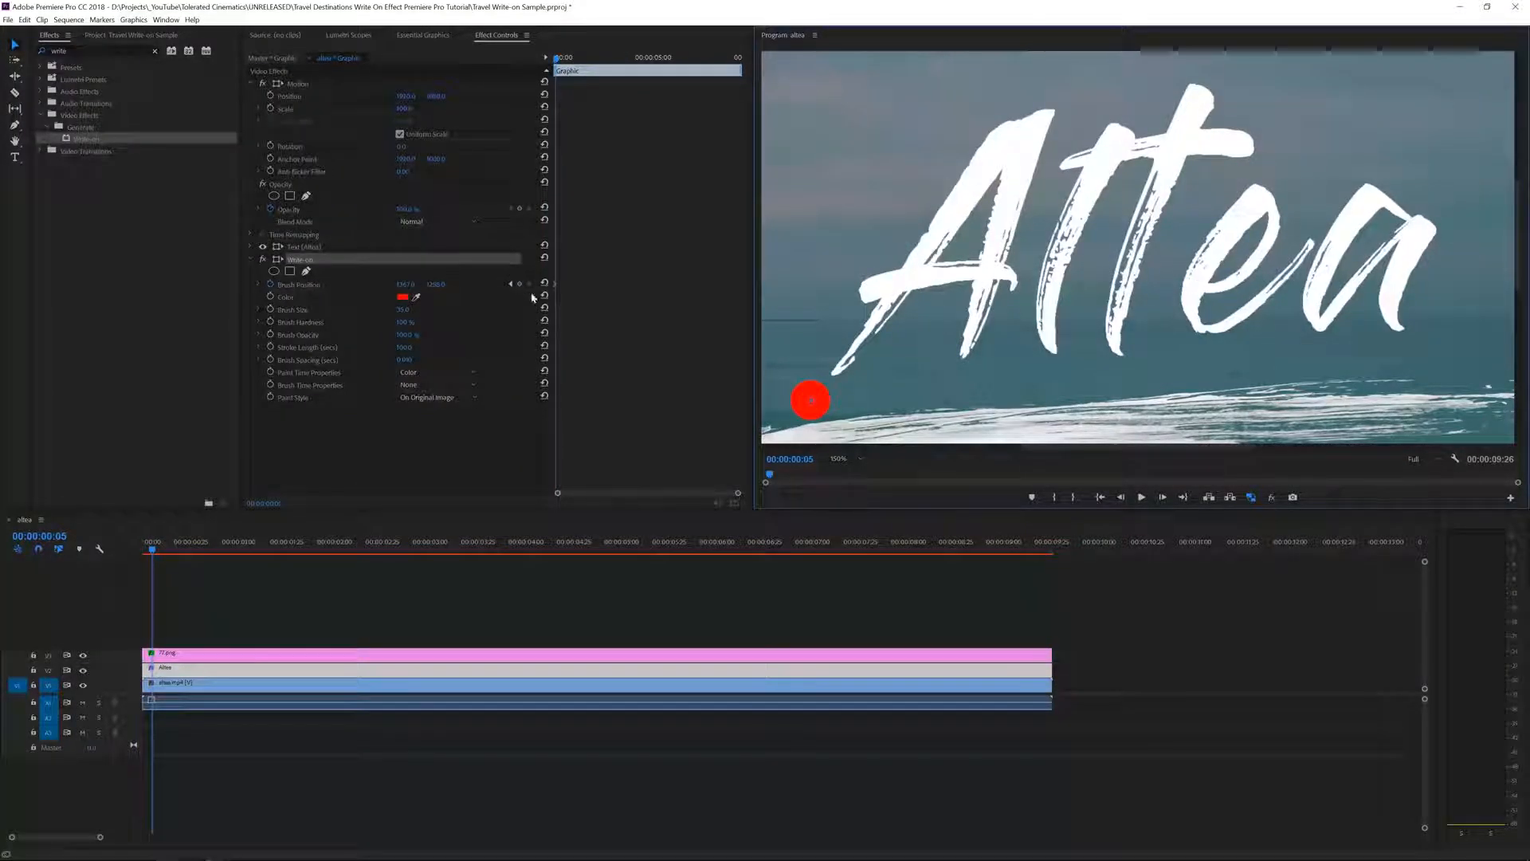
pyautogui.moveTo(740, 494); pyautogui.dragTo(657, 502)
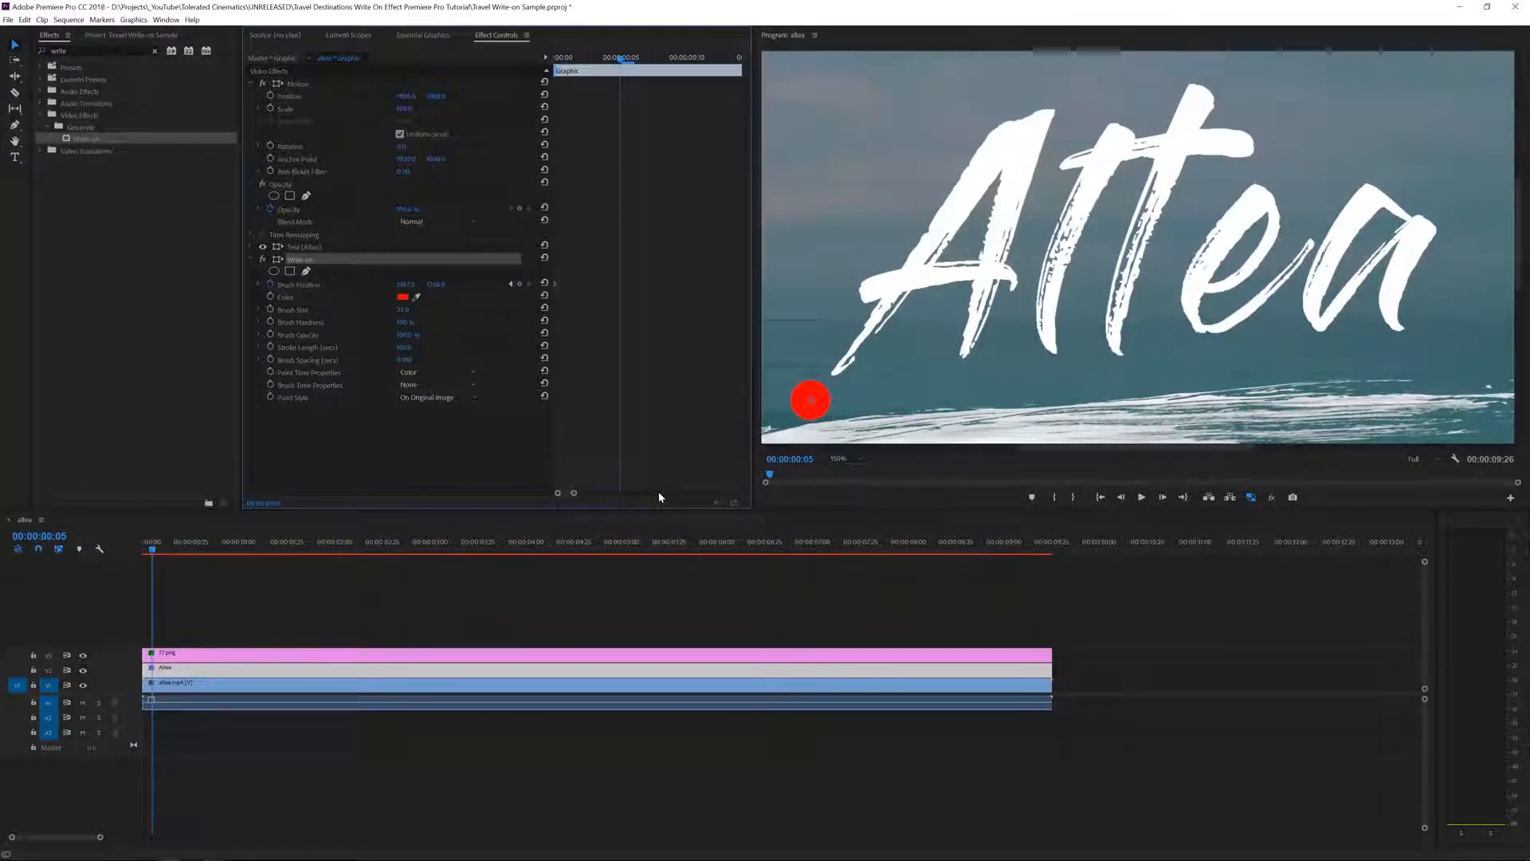
pyautogui.click(811, 406)
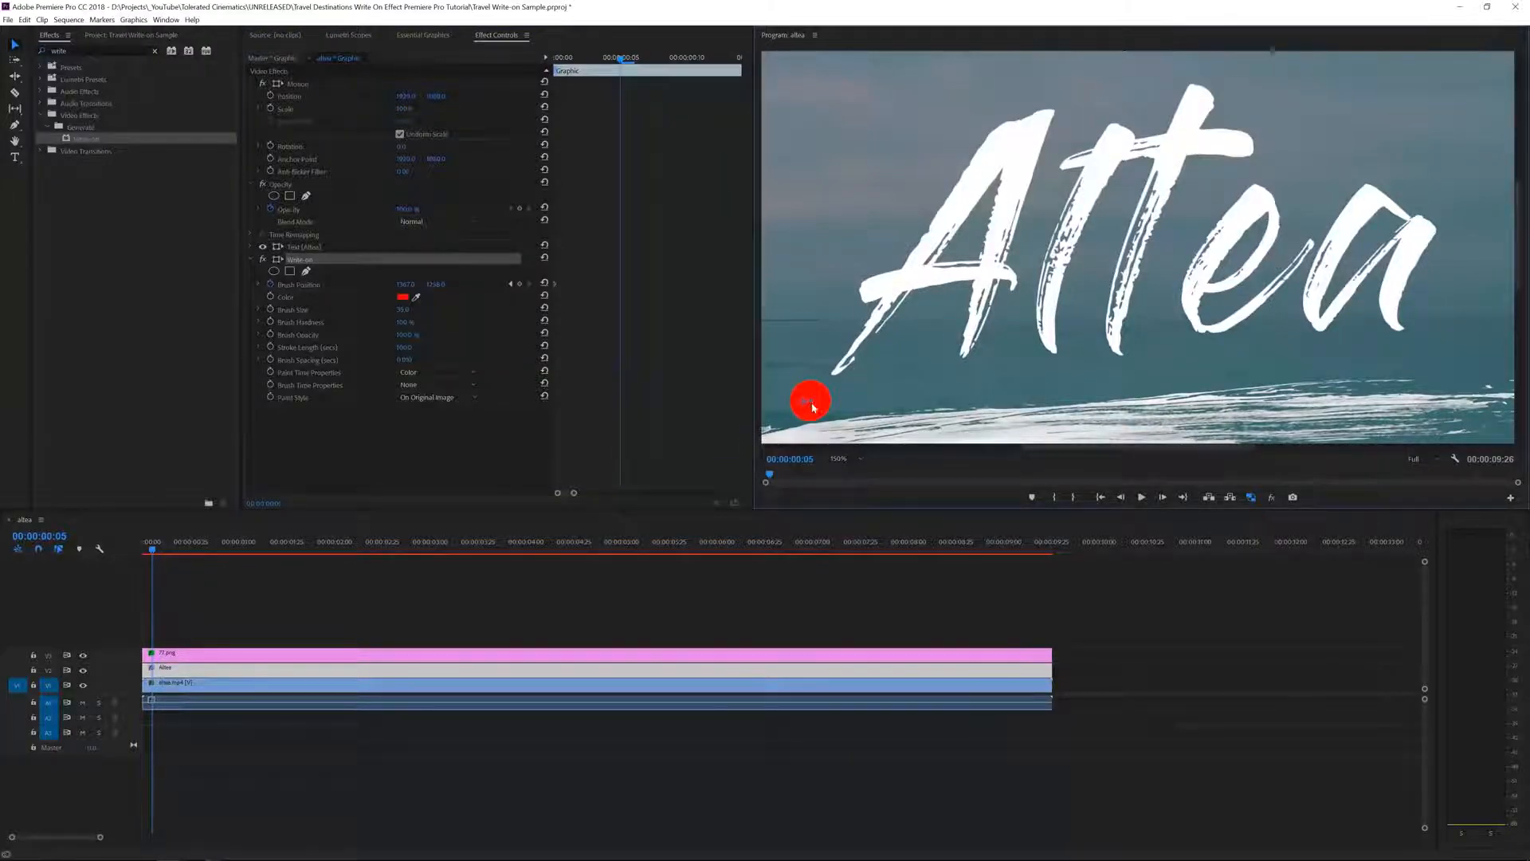
pyautogui.moveTo(811, 403)
pyautogui.mouseDown()
pyautogui.moveTo(967, 229)
pyautogui.moveTo(1040, 94)
pyautogui.mouseUp()
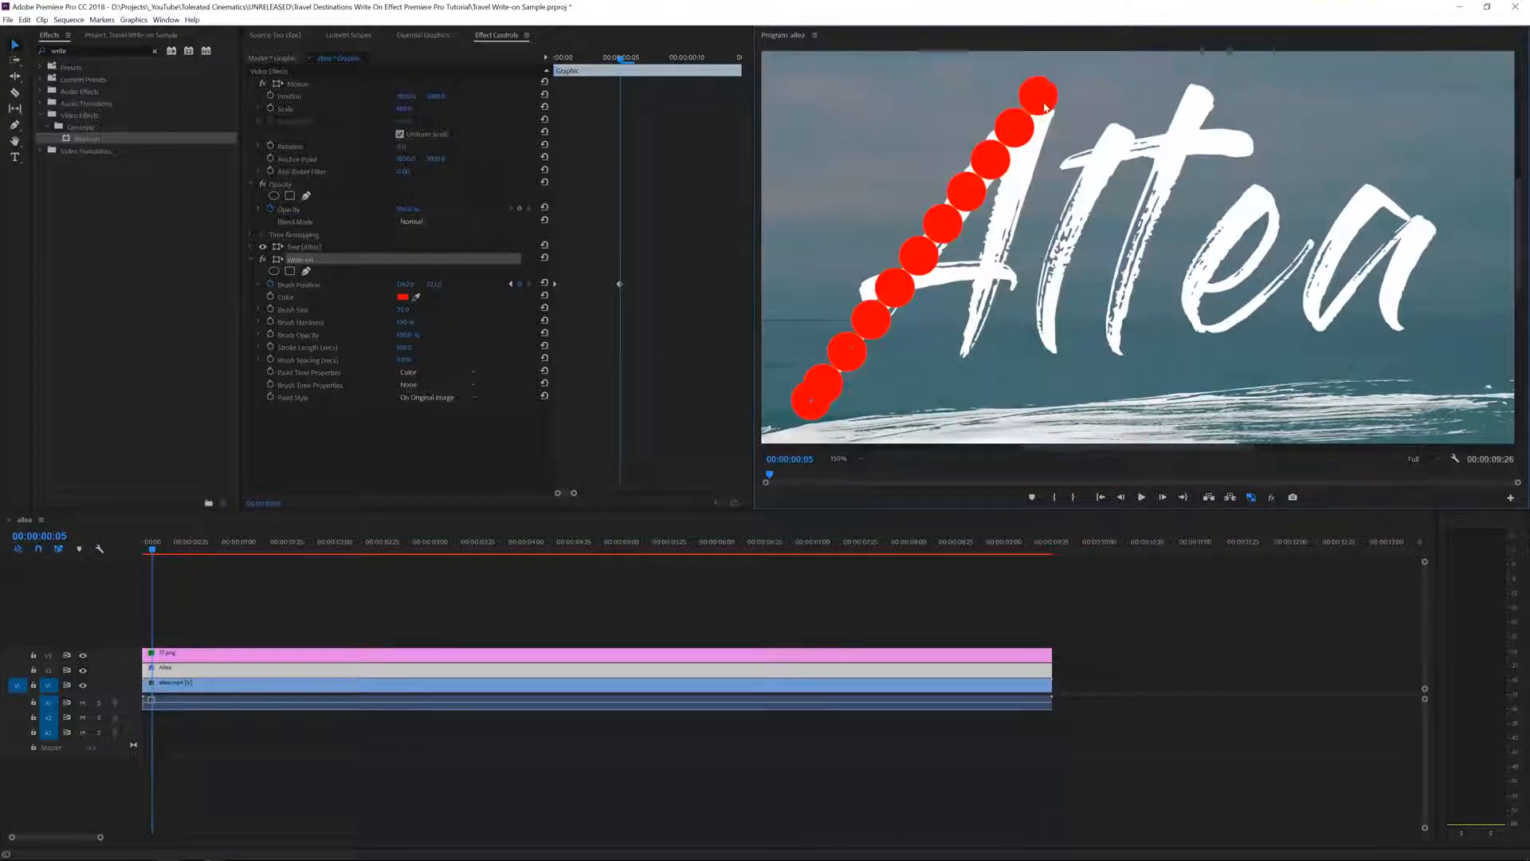
# Reduce the Write-on Brush Spacing so the dots merge into one continuous stroke.
pyautogui.click(410, 359)
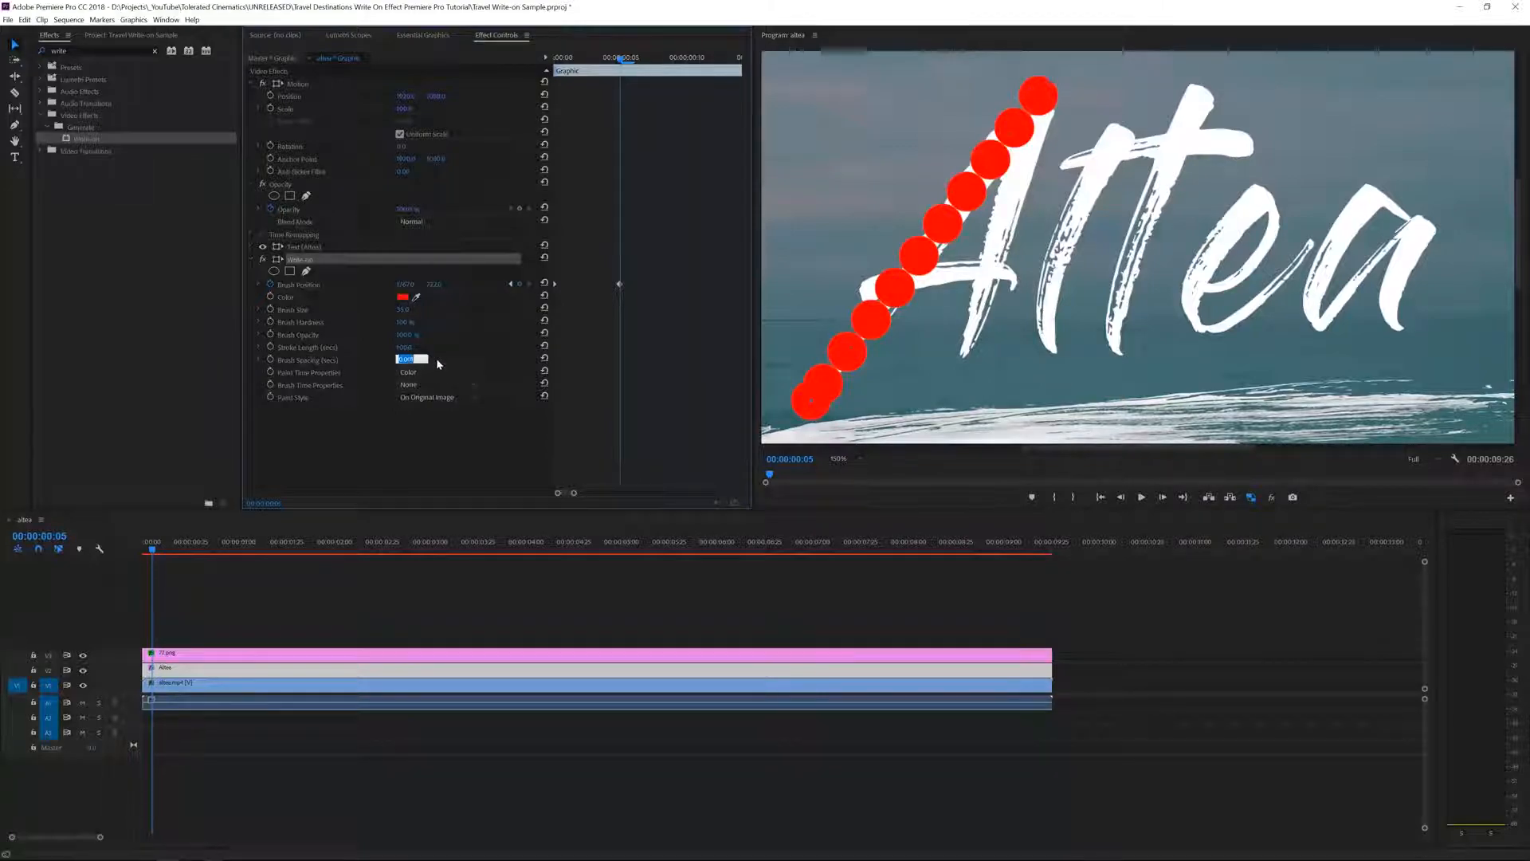
pyautogui.press('Return')
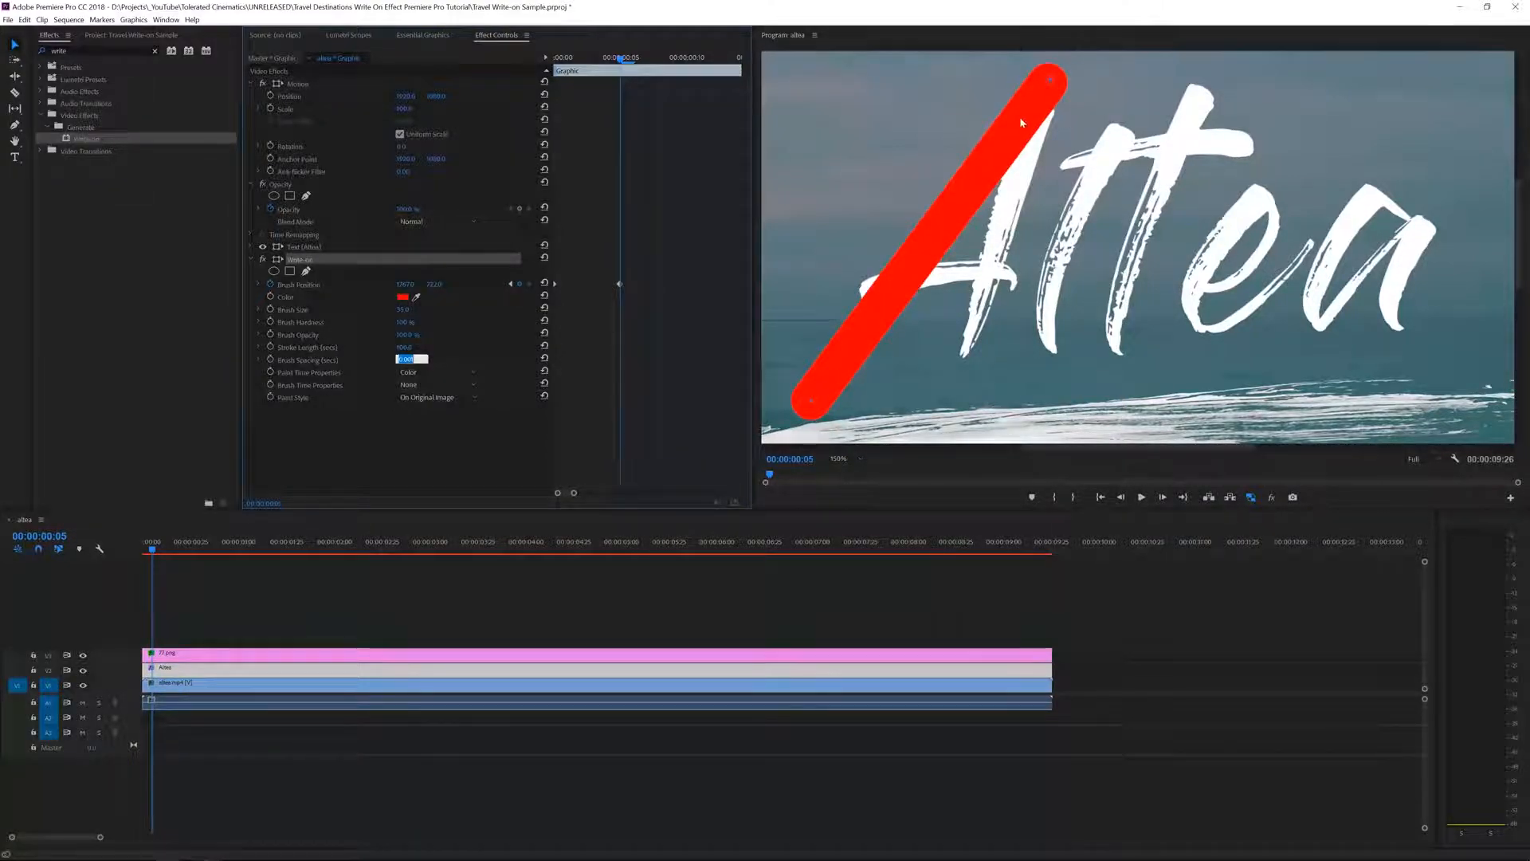
pyautogui.click(472, 363)
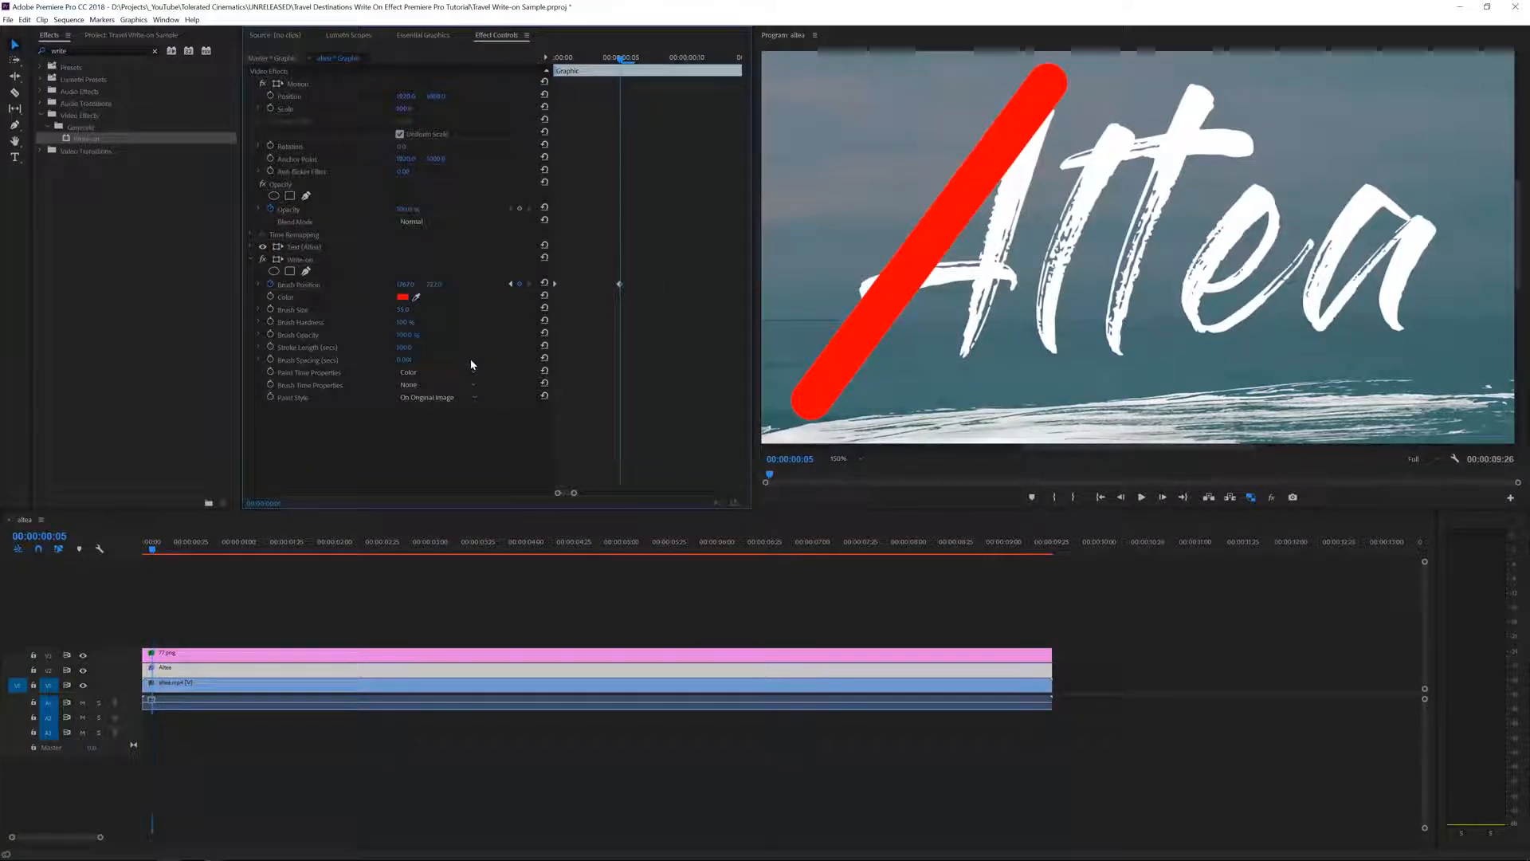
# Keyframe the brush partway down the A's right leg at 00:00:00:10, and shift that keyframe back to about 00:00:00:07.
pyautogui.click(302, 261)
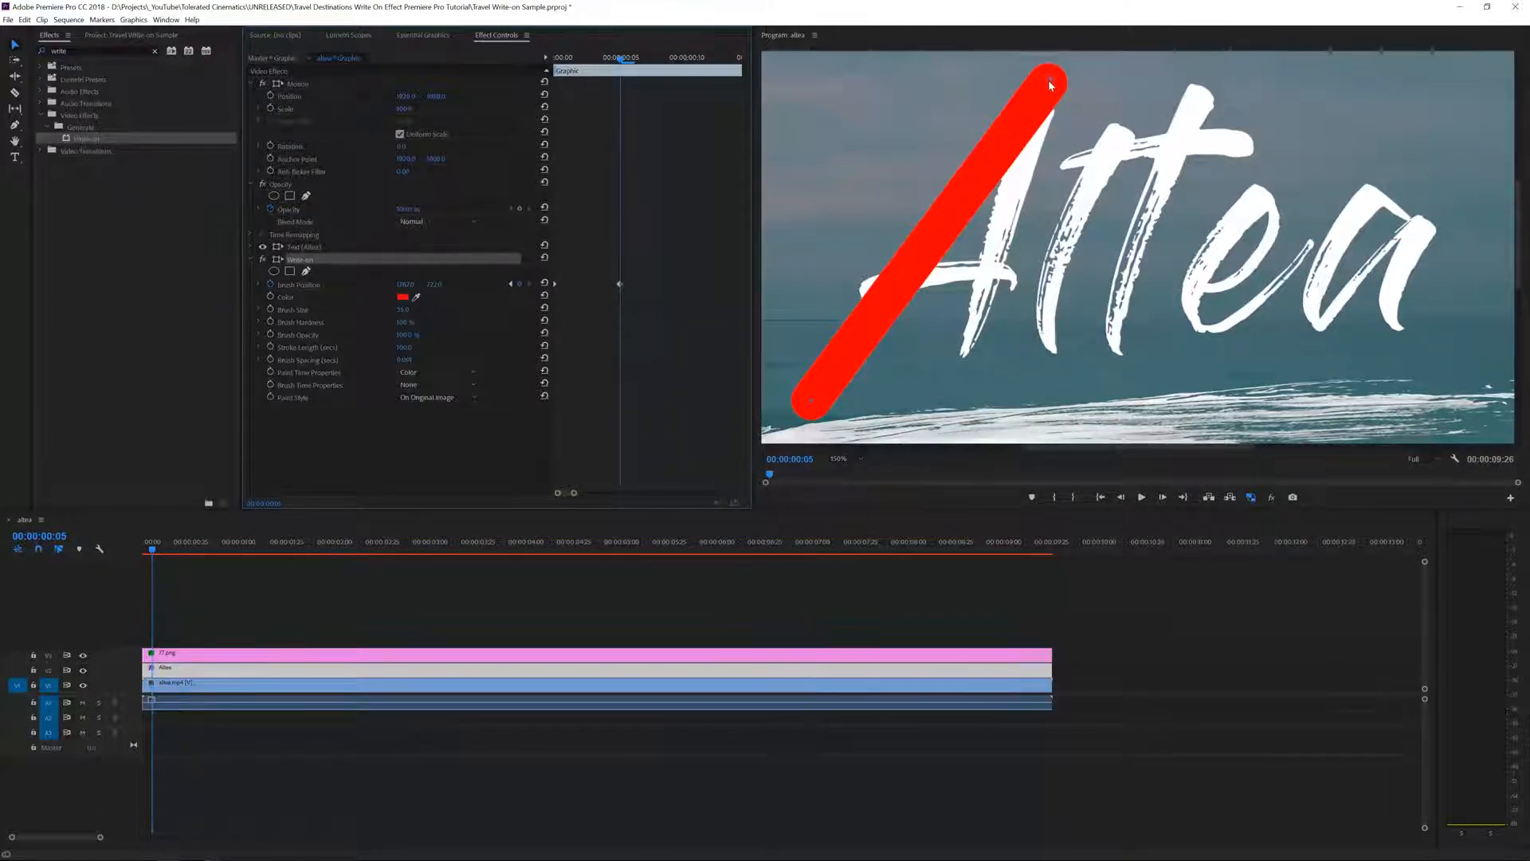
pyautogui.hotkey('shift', 'Right')
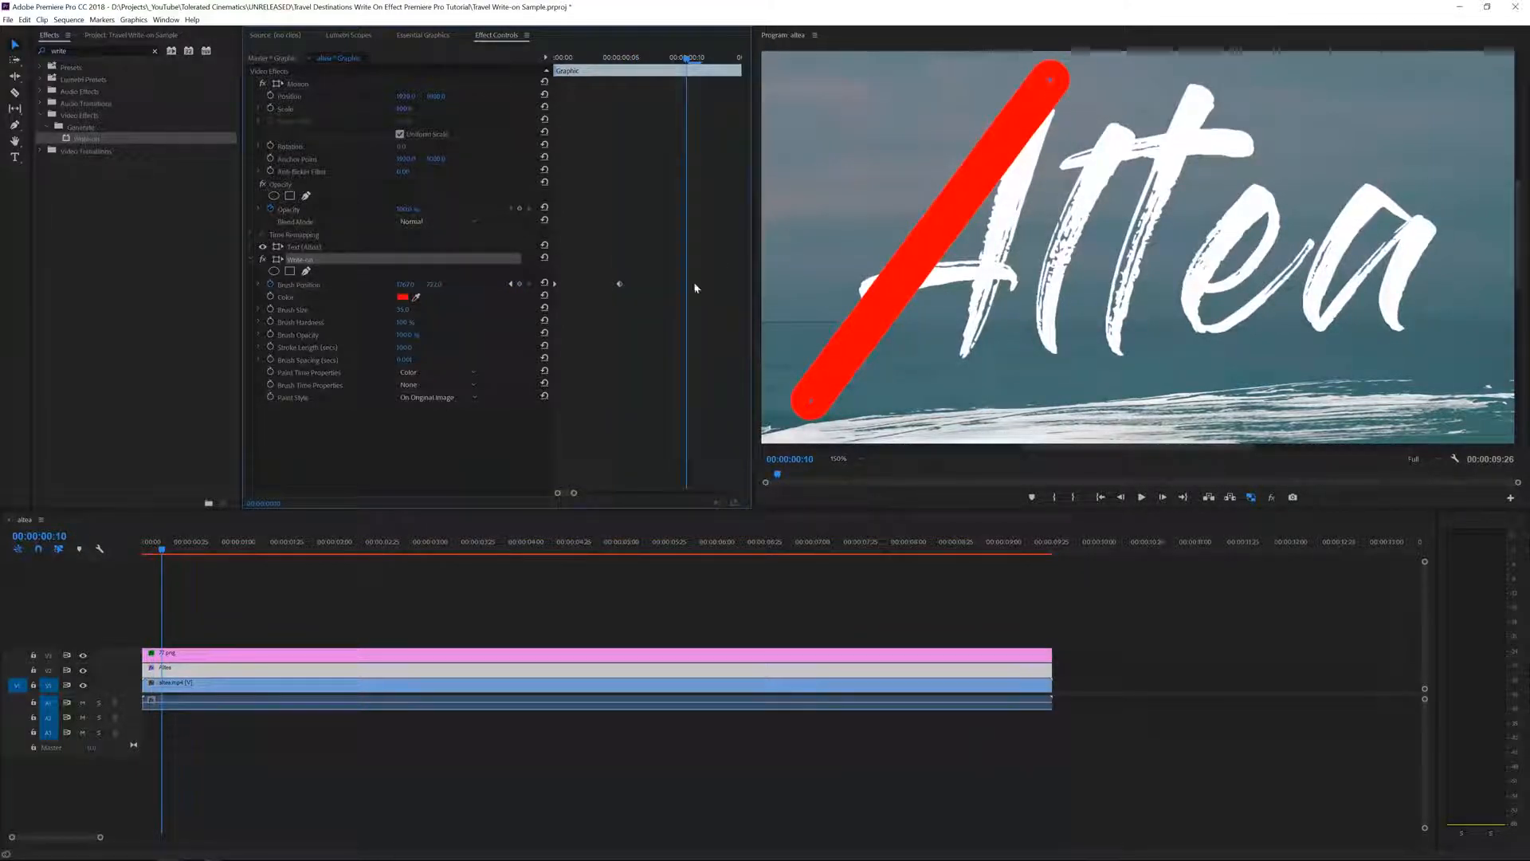
pyautogui.moveTo(1050, 82); pyautogui.dragTo(964, 360)
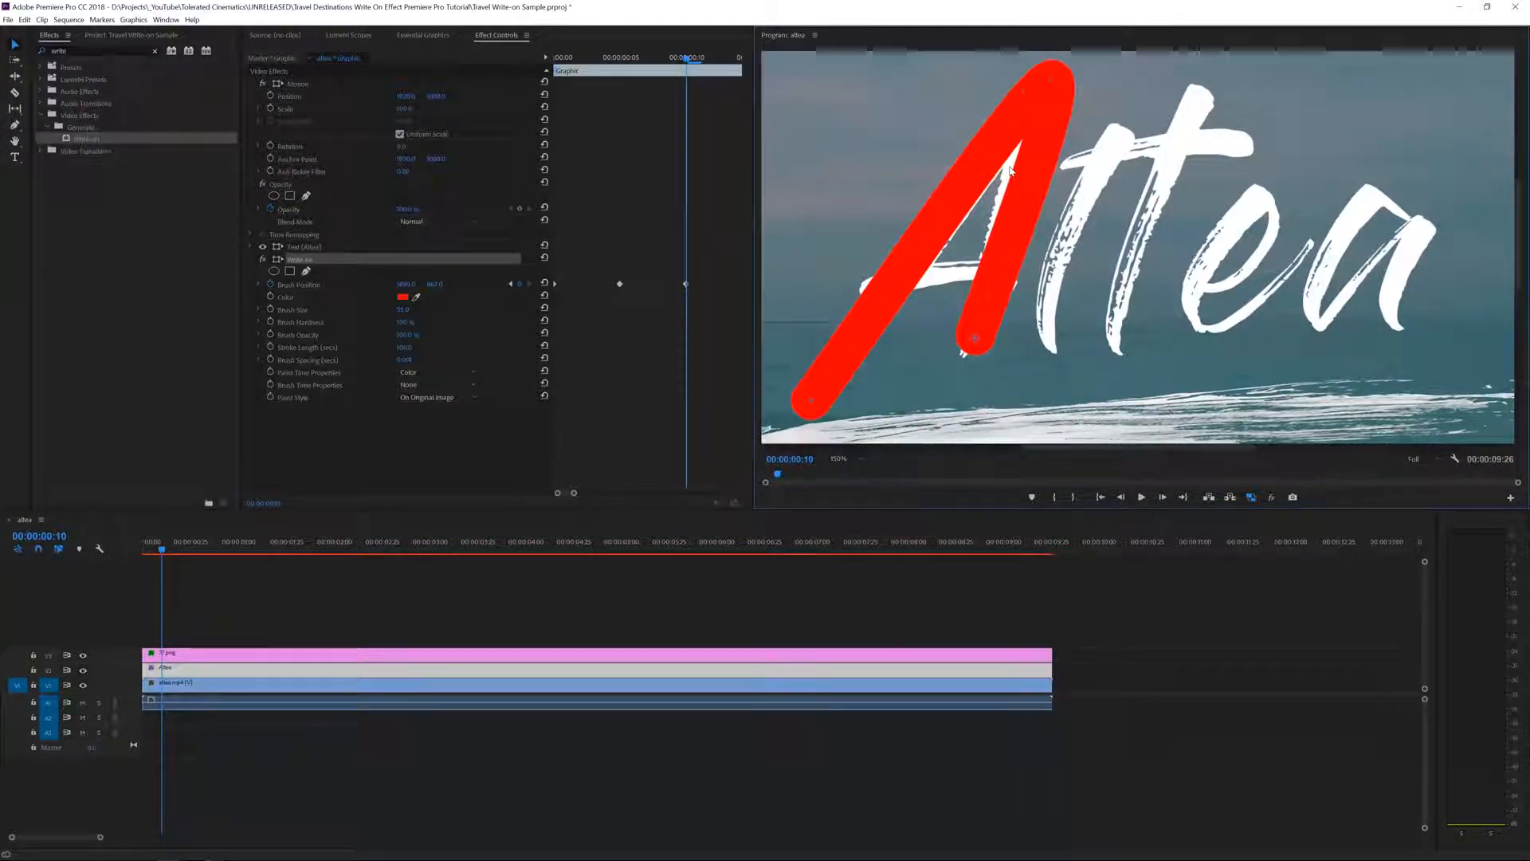
pyautogui.moveTo(974, 337); pyautogui.dragTo(1011, 169)
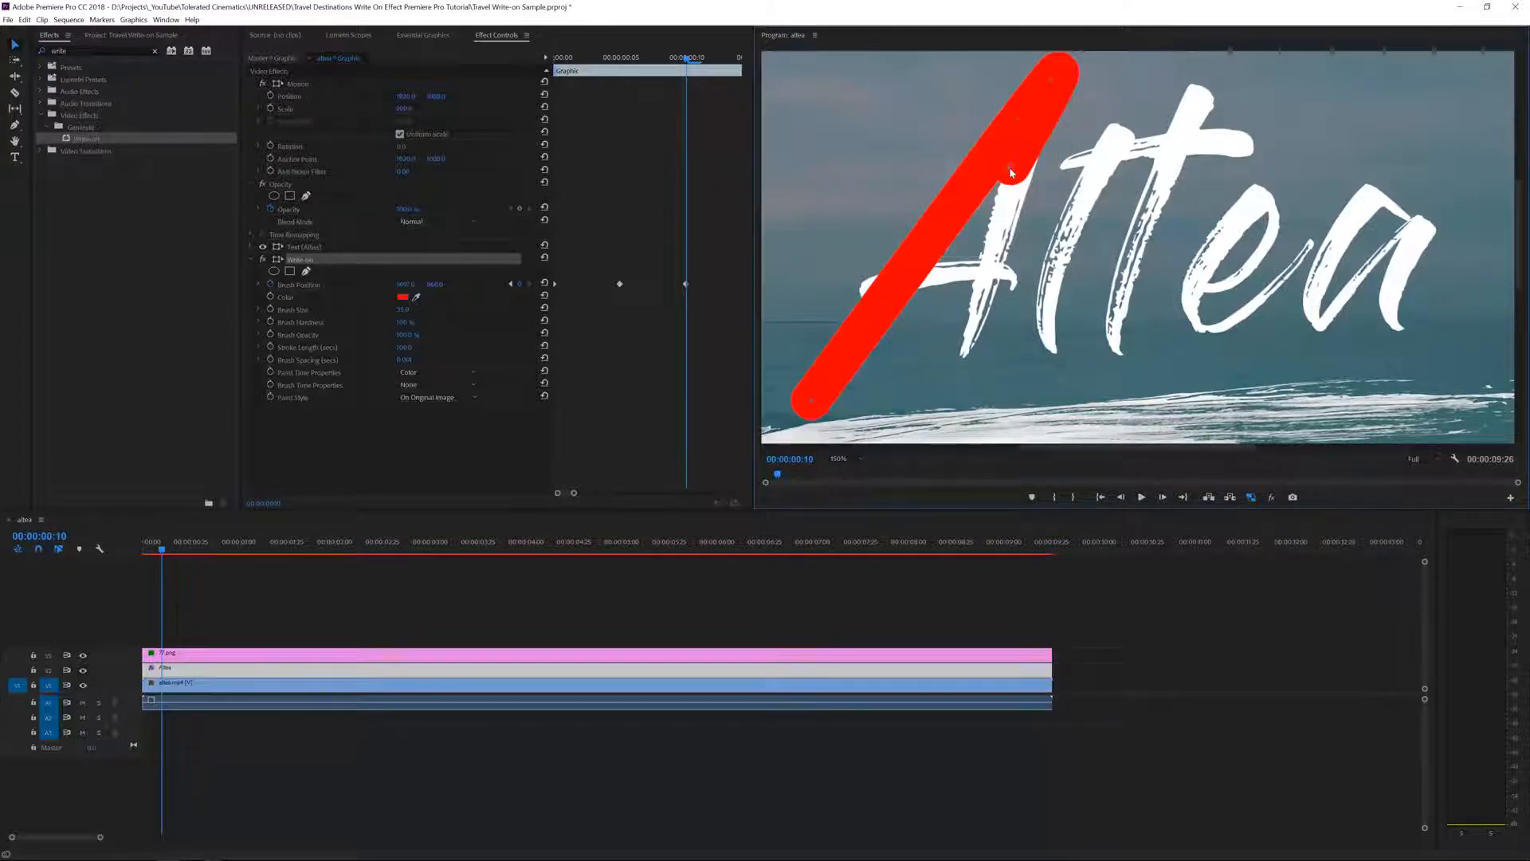
pyautogui.moveTo(1013, 173); pyautogui.dragTo(1016, 173)
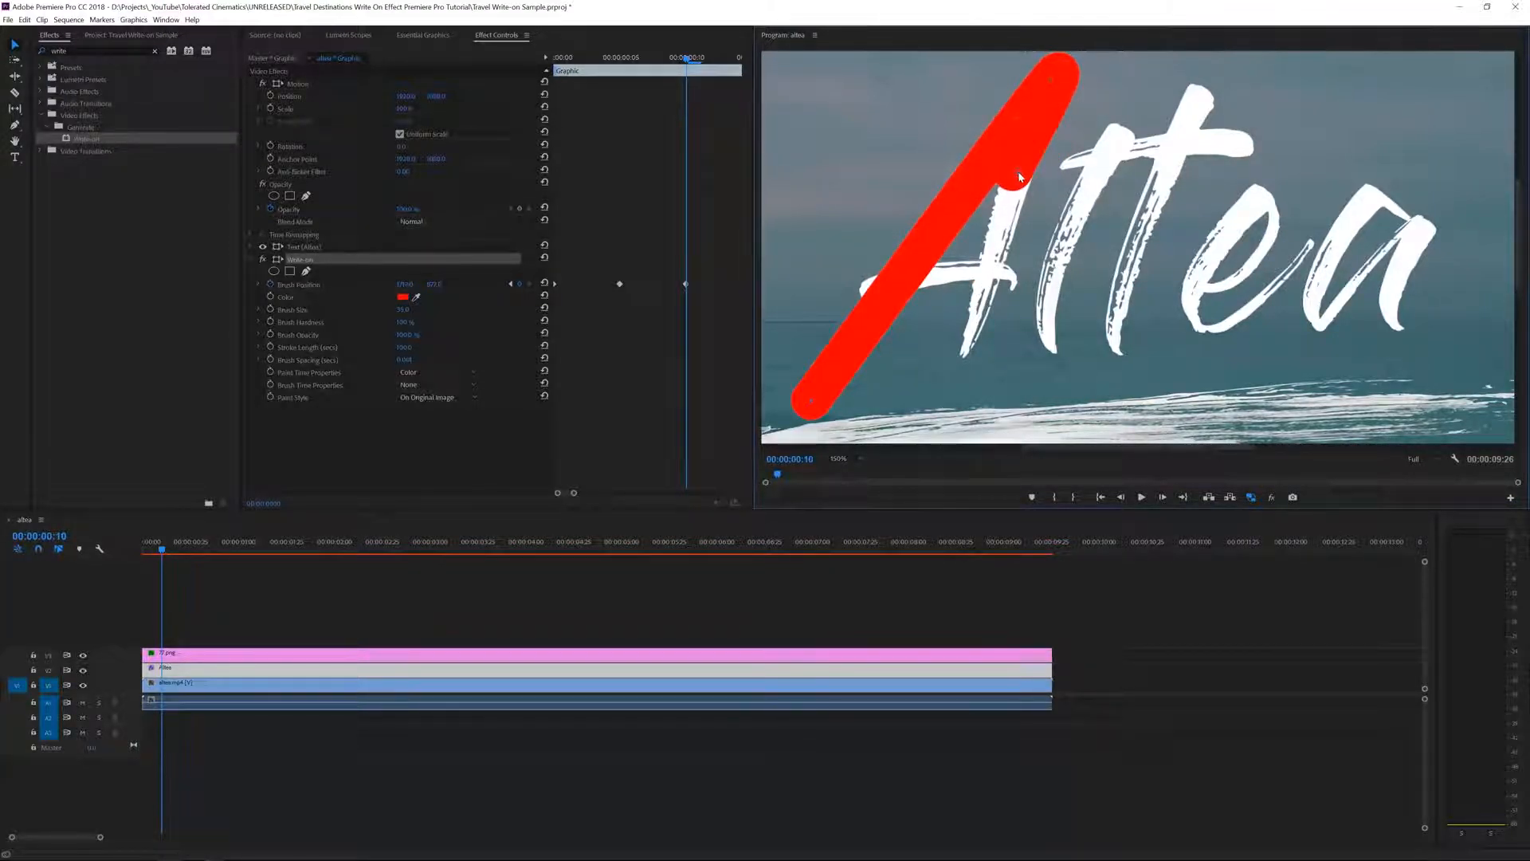
pyautogui.click(685, 287)
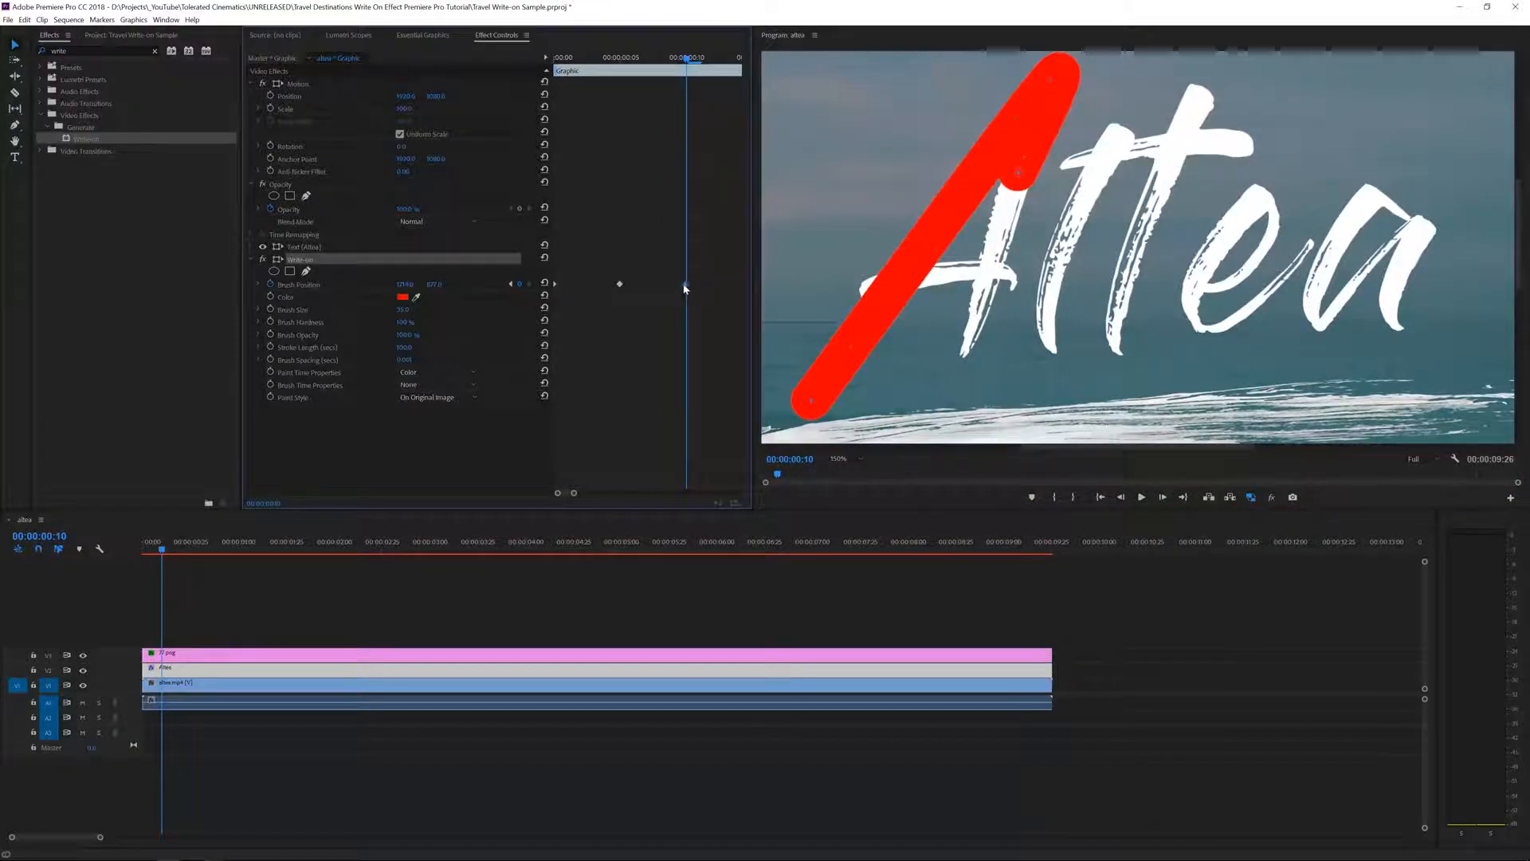
pyautogui.moveTo(652, 293); pyautogui.dragTo(646, 293)
# Keyframe the brush just below the A's right leg at 00:00:00:11 and beyond the crossbar's left end at 00:00:00:14.
pyautogui.click(709, 59)
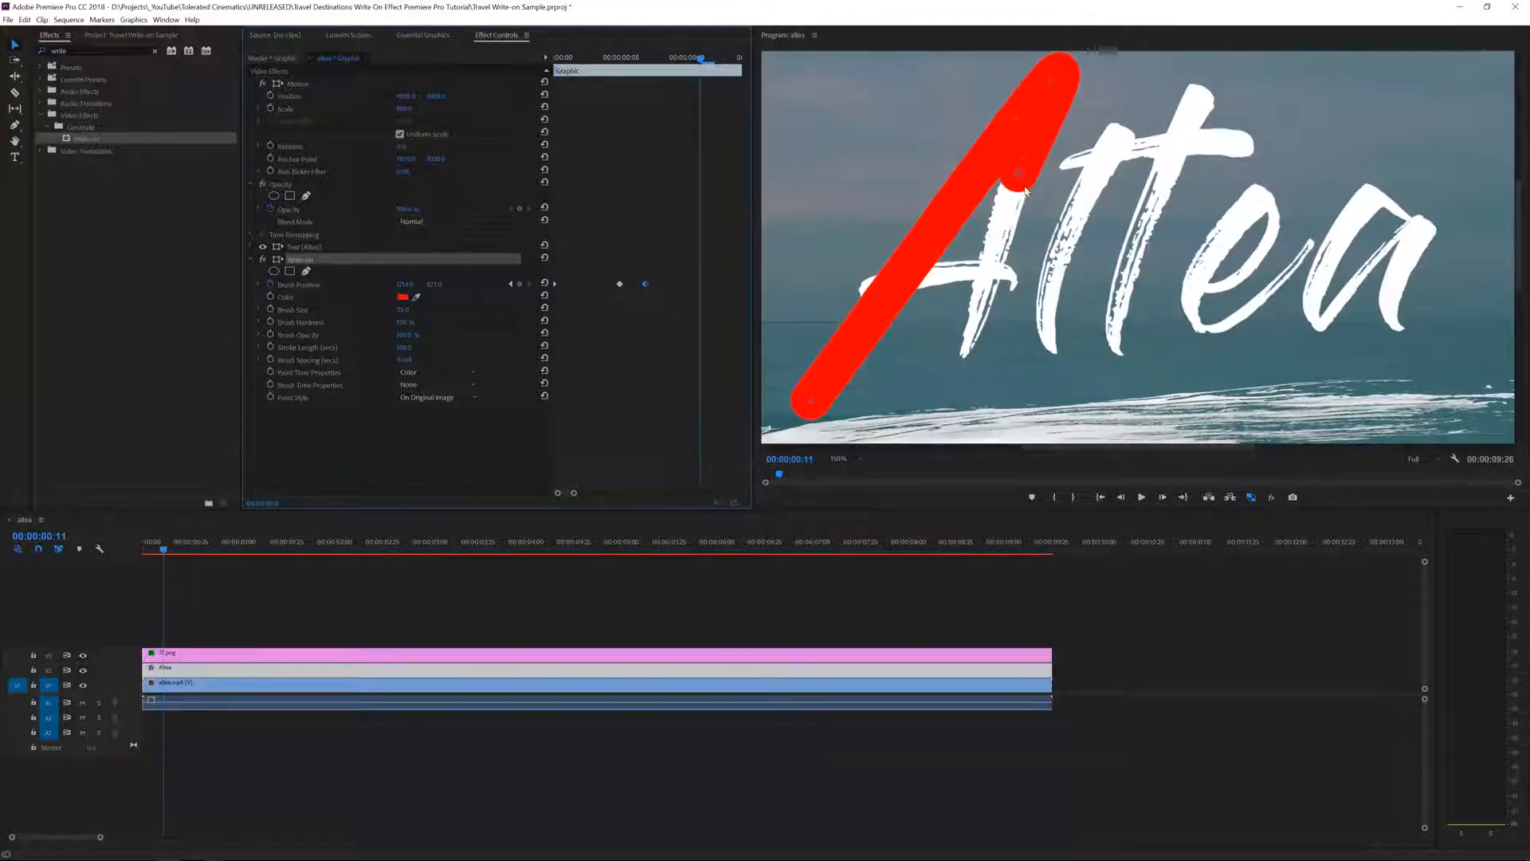
pyautogui.moveTo(1019, 175); pyautogui.dragTo(958, 375)
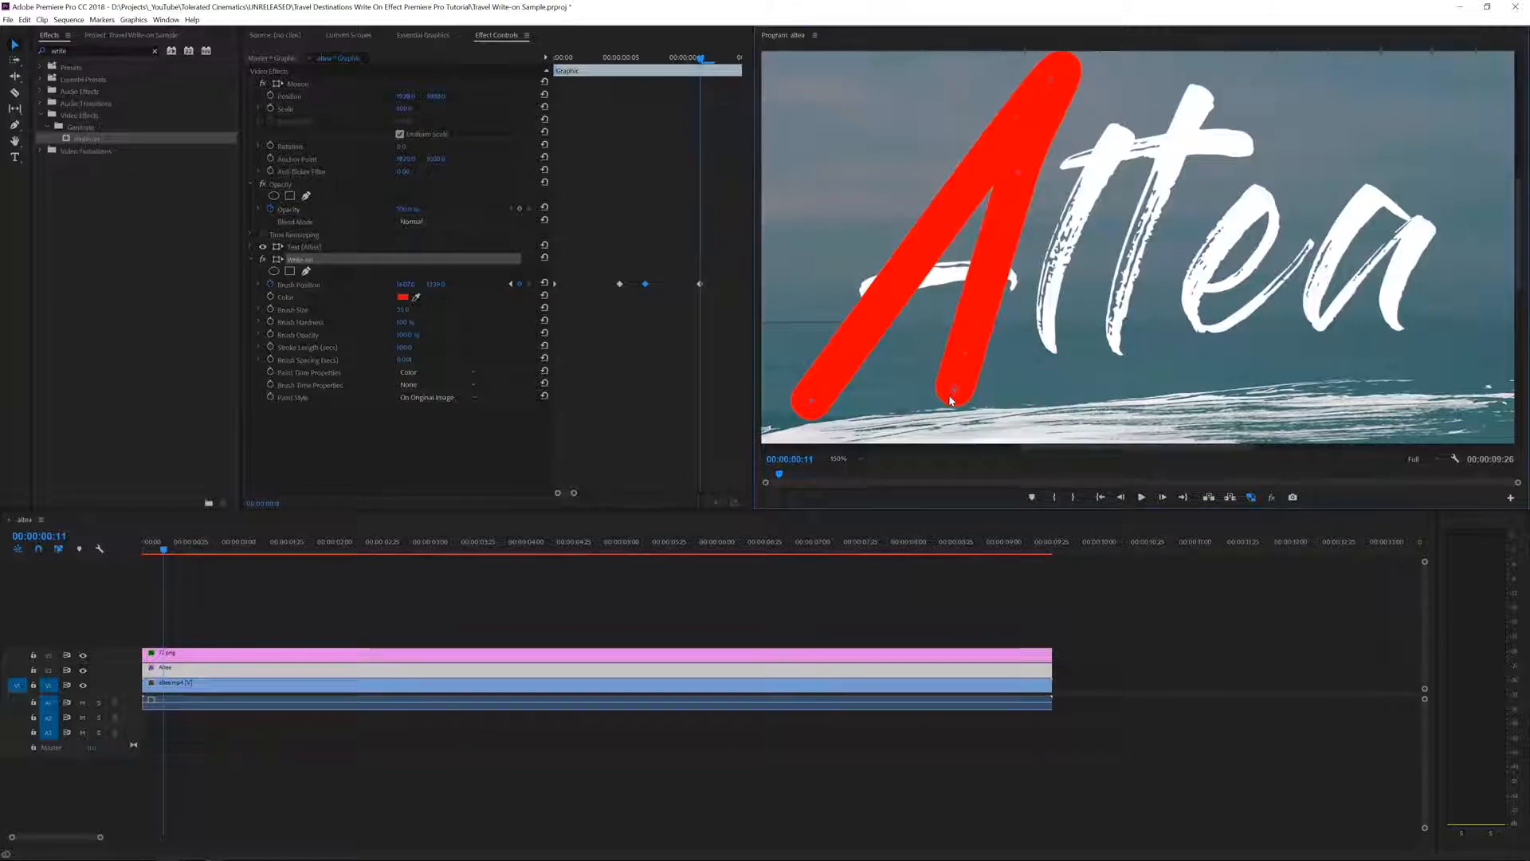
pyautogui.press('Right')
pyautogui.press('Right')
pyautogui.press('Right')
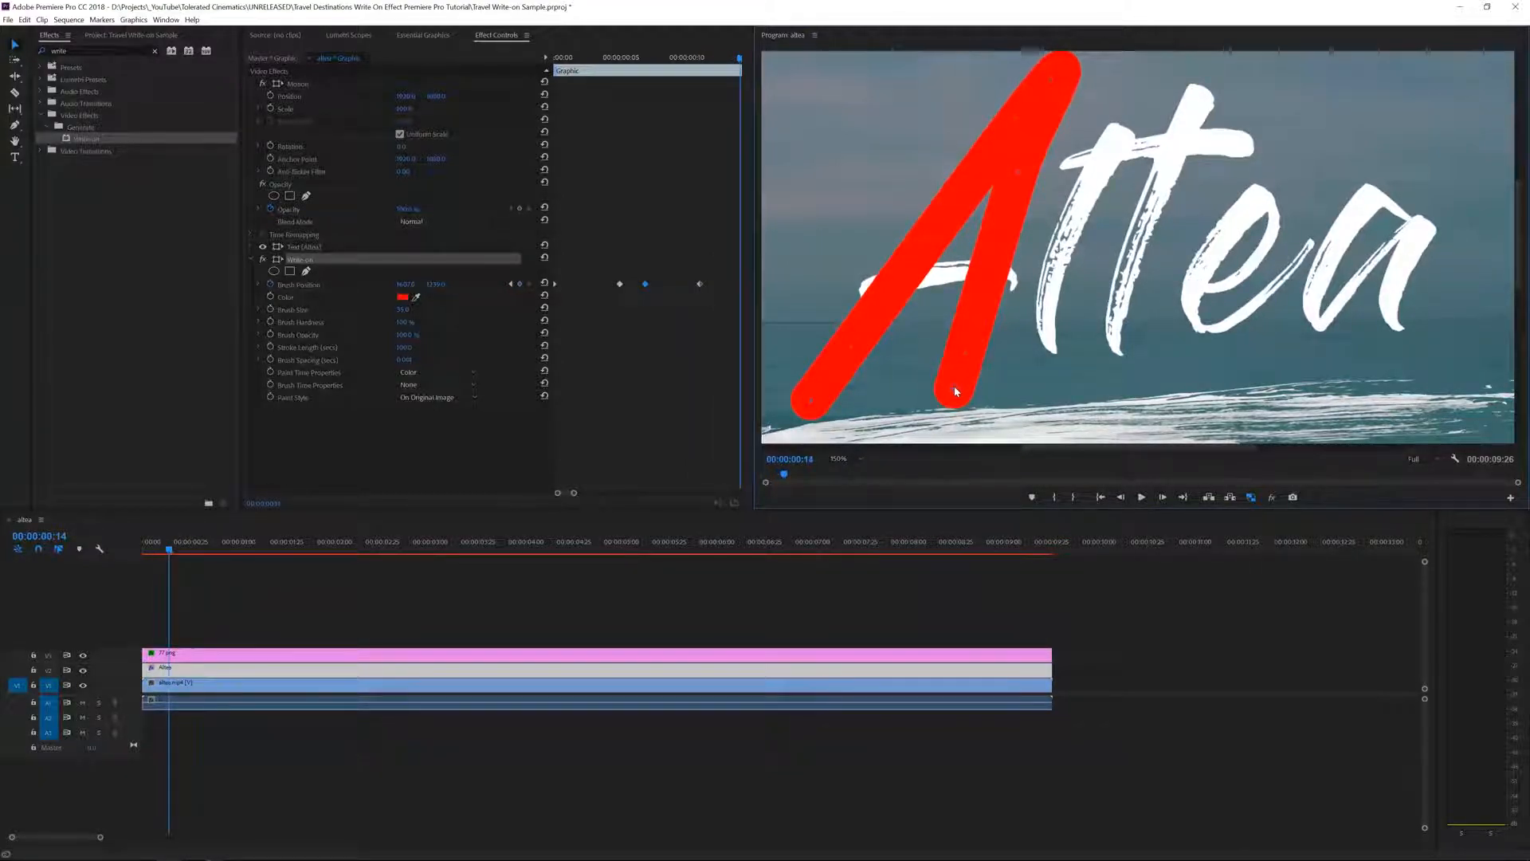
pyautogui.moveTo(825, 320); pyautogui.dragTo(799, 297)
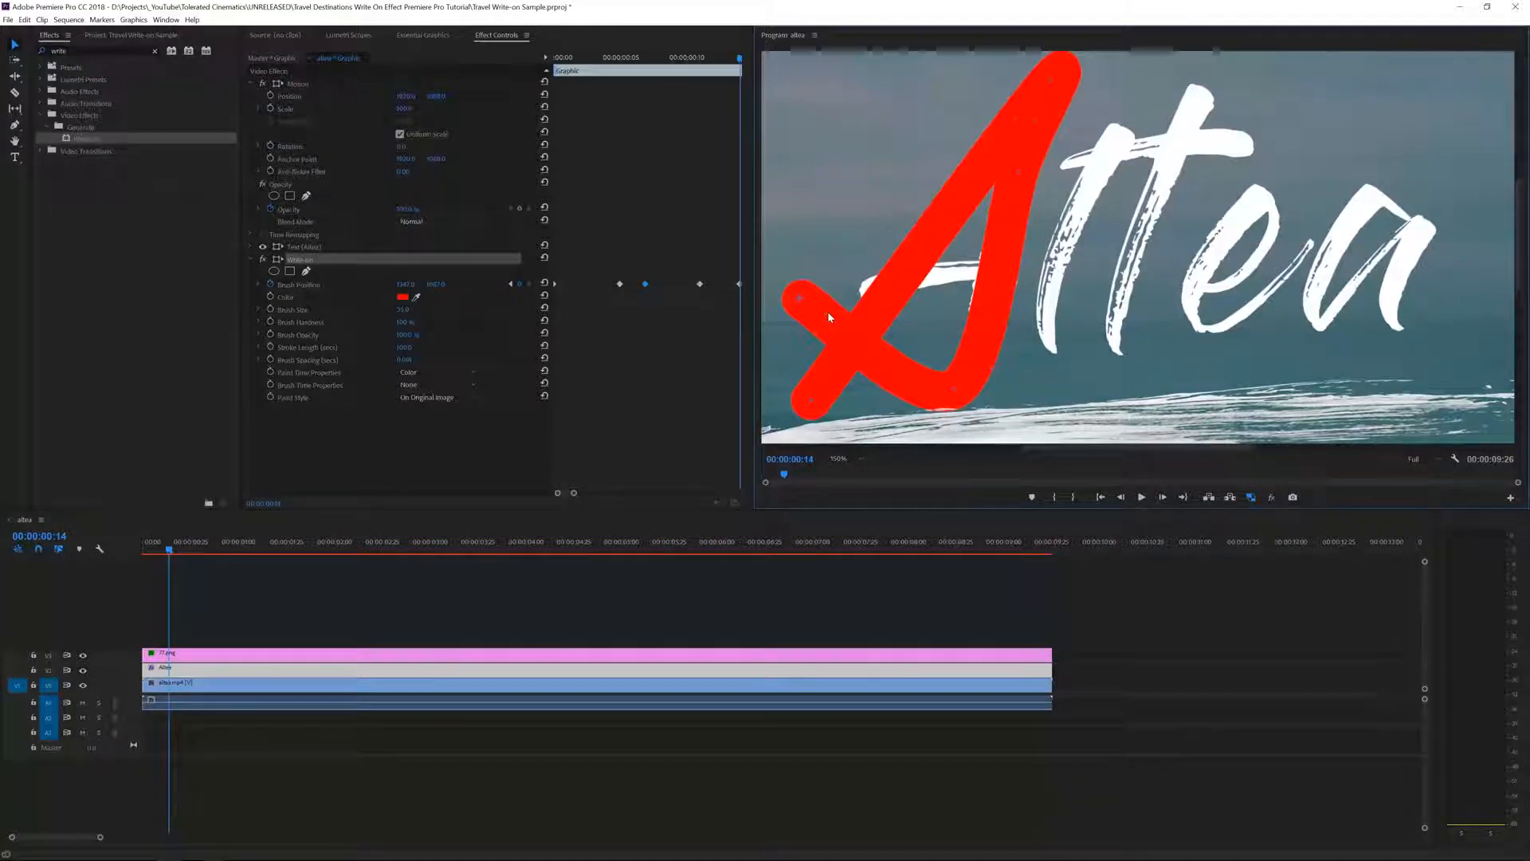
# Keyframe the Write-on brush at the right end of the A's crossbar at 00:00:00:19.
pyautogui.press('Right')
pyautogui.press('Right')
pyautogui.press('Right')
pyautogui.press('Right')
pyautogui.press('Right')
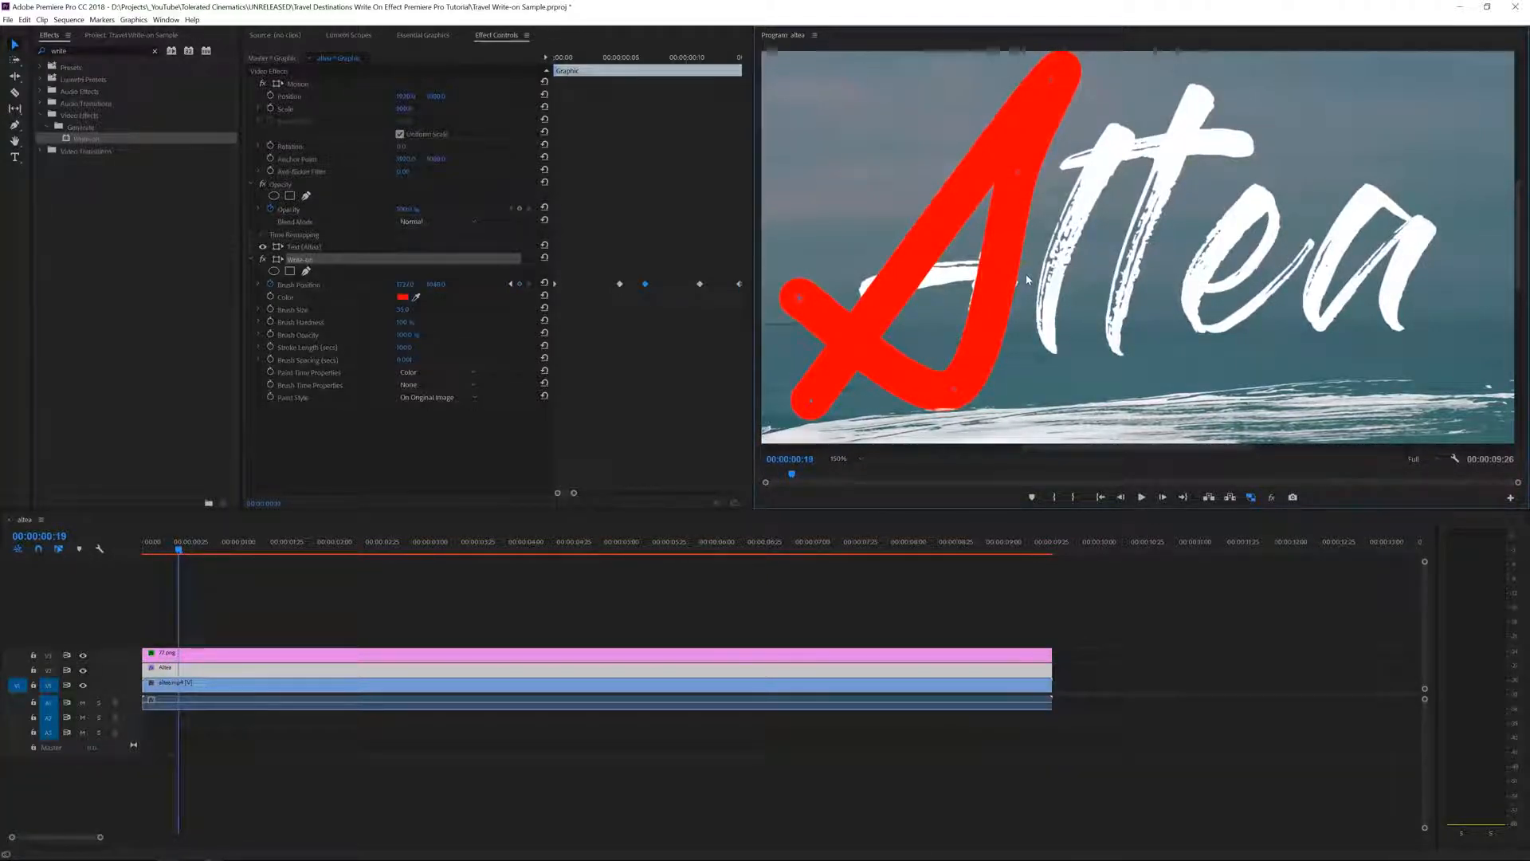
pyautogui.click(1027, 280)
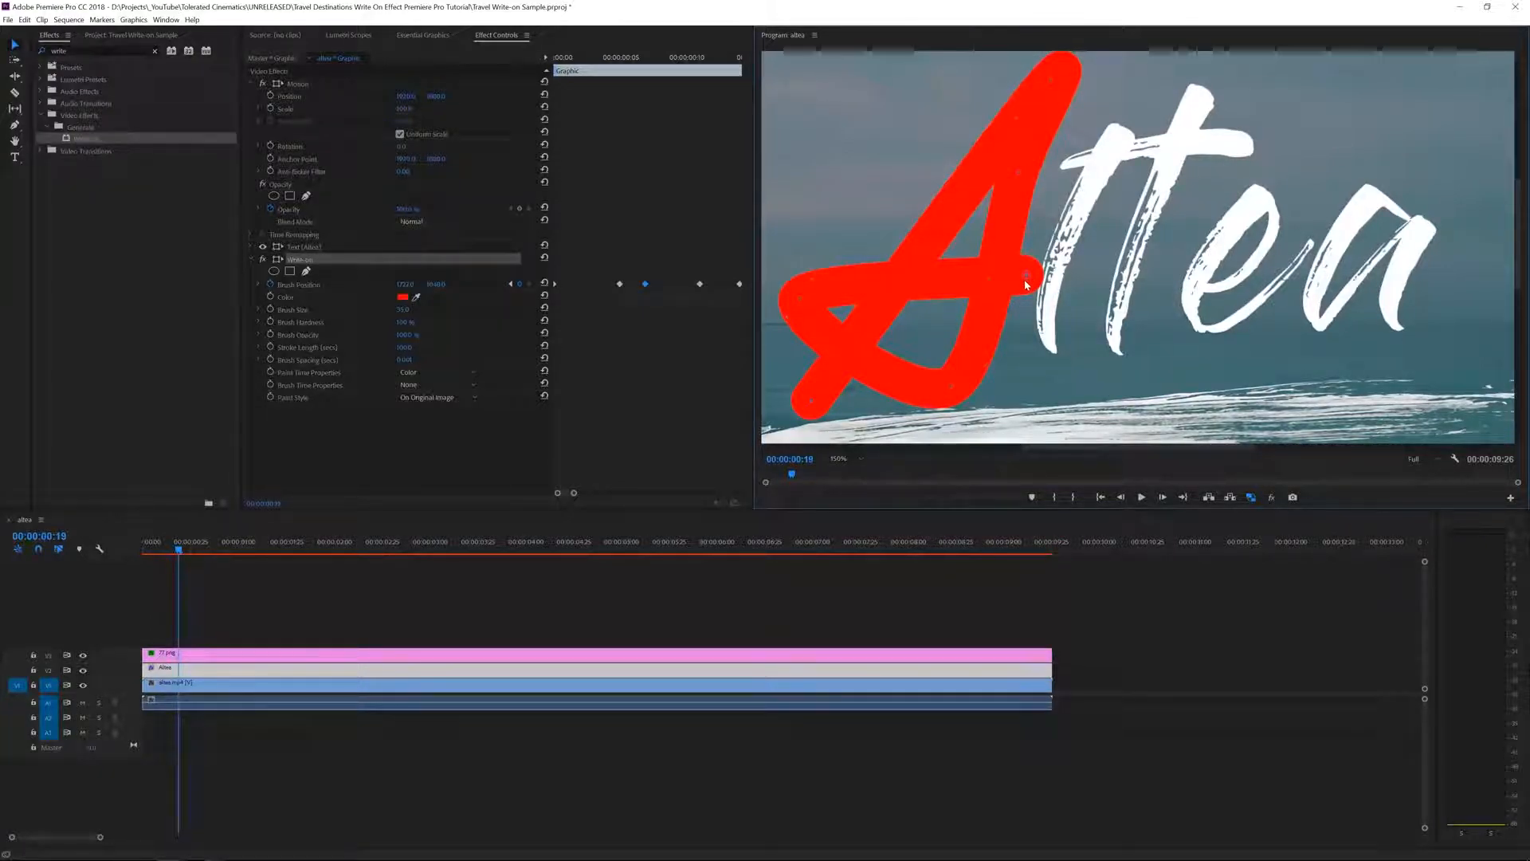
# Keyframe the Write-on brush at the foot of the letter l at 00:00:00:24.
pyautogui.press('Right')
pyautogui.press('Right')
pyautogui.press('Right')
pyautogui.press('Right')
pyautogui.press('Right')
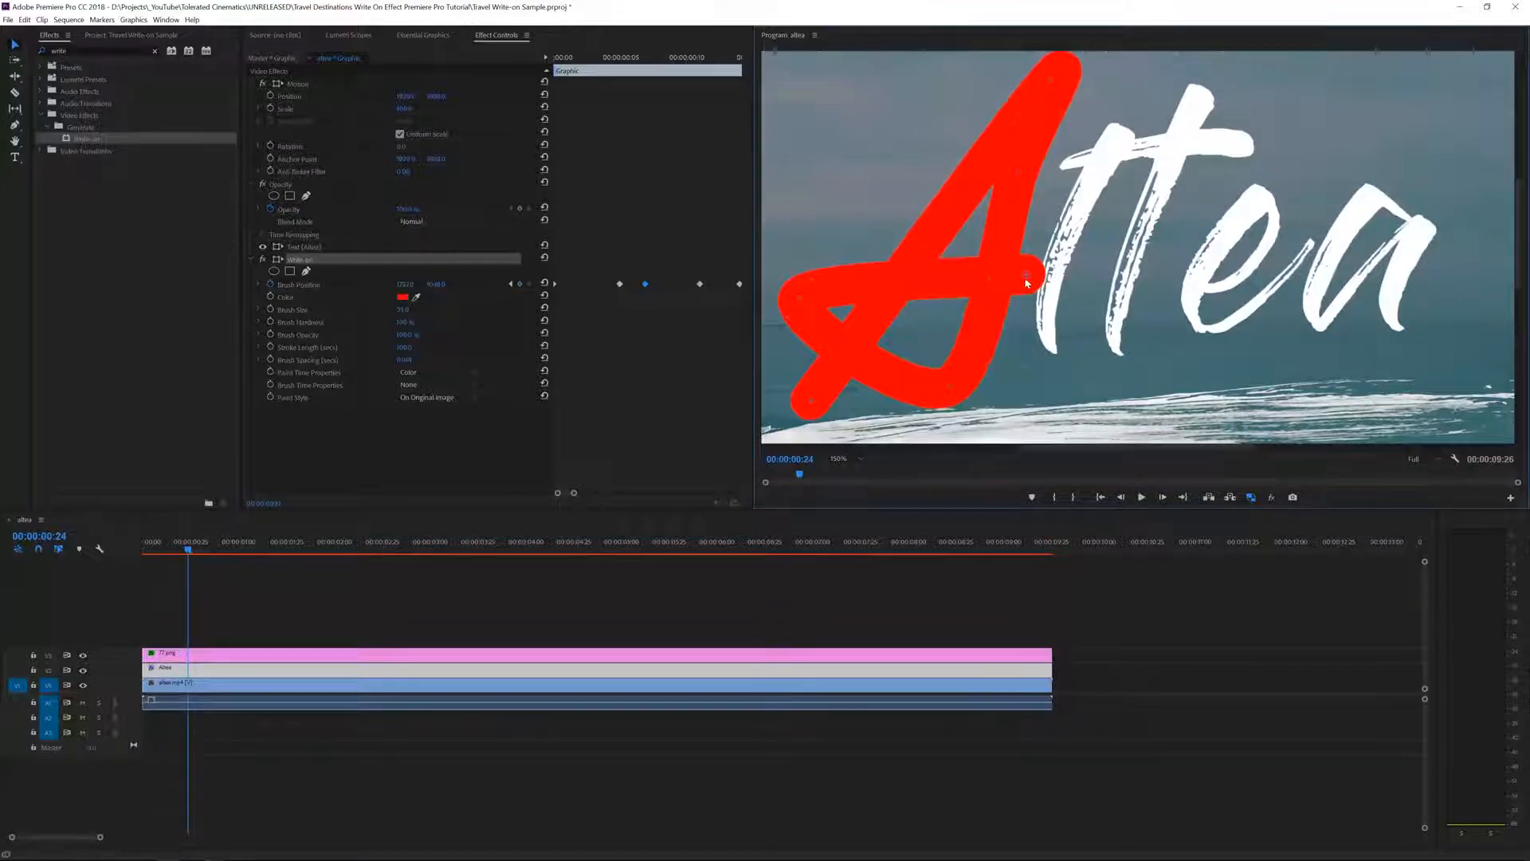
pyautogui.moveTo(1053, 369); pyautogui.dragTo(1054, 354)
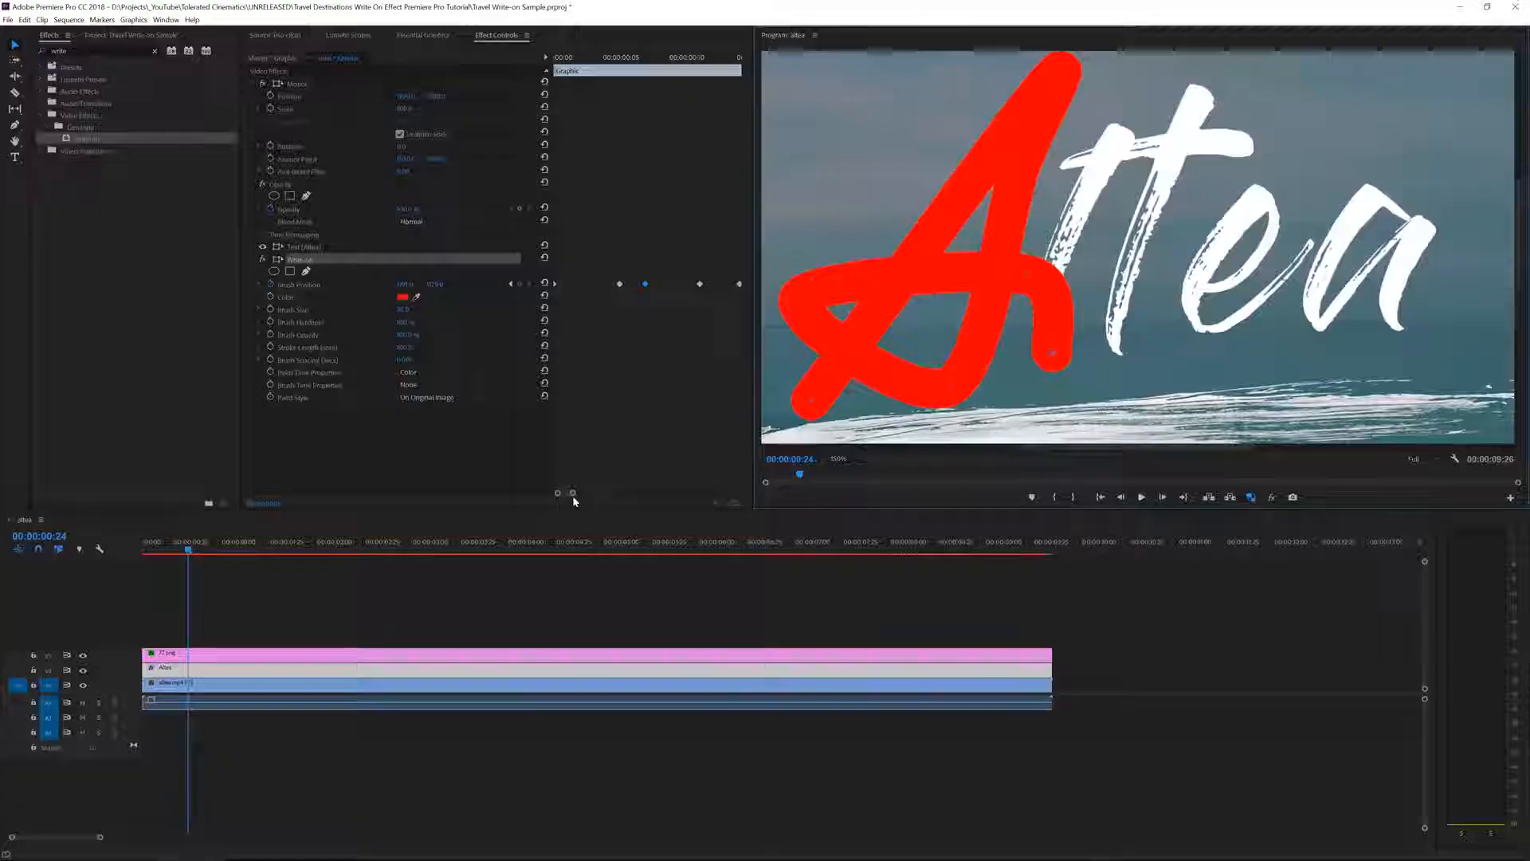
# From 00:00:00:27, keyframe the Write-on brush up the stem of the l to its peak.
pyautogui.moveTo(572, 493); pyautogui.dragTo(592, 493)
pyautogui.click(673, 284)
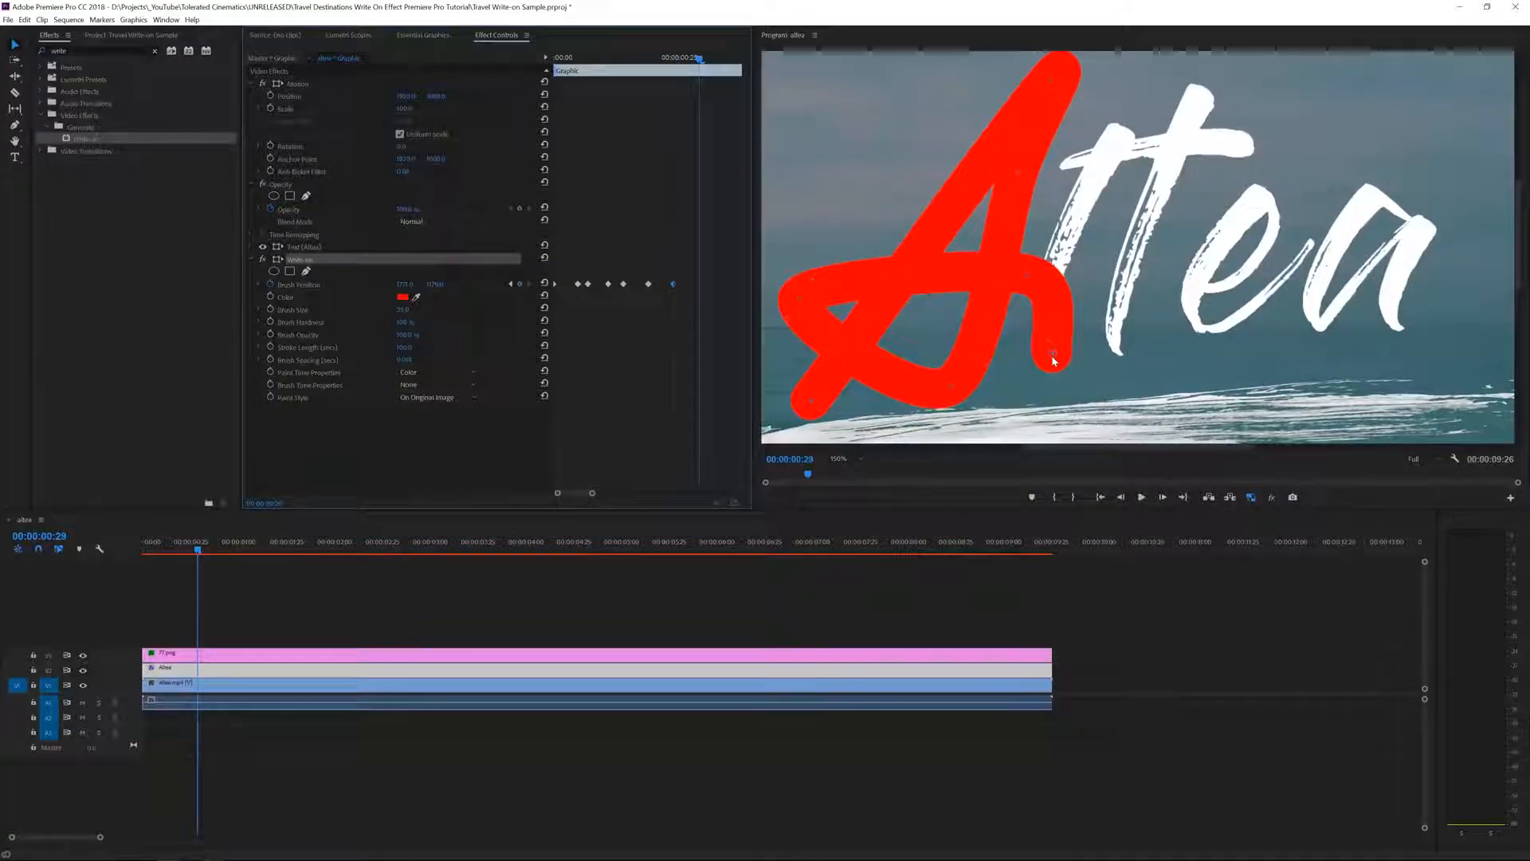
pyautogui.press('Right')
pyautogui.press('Right')
pyautogui.press('Right')
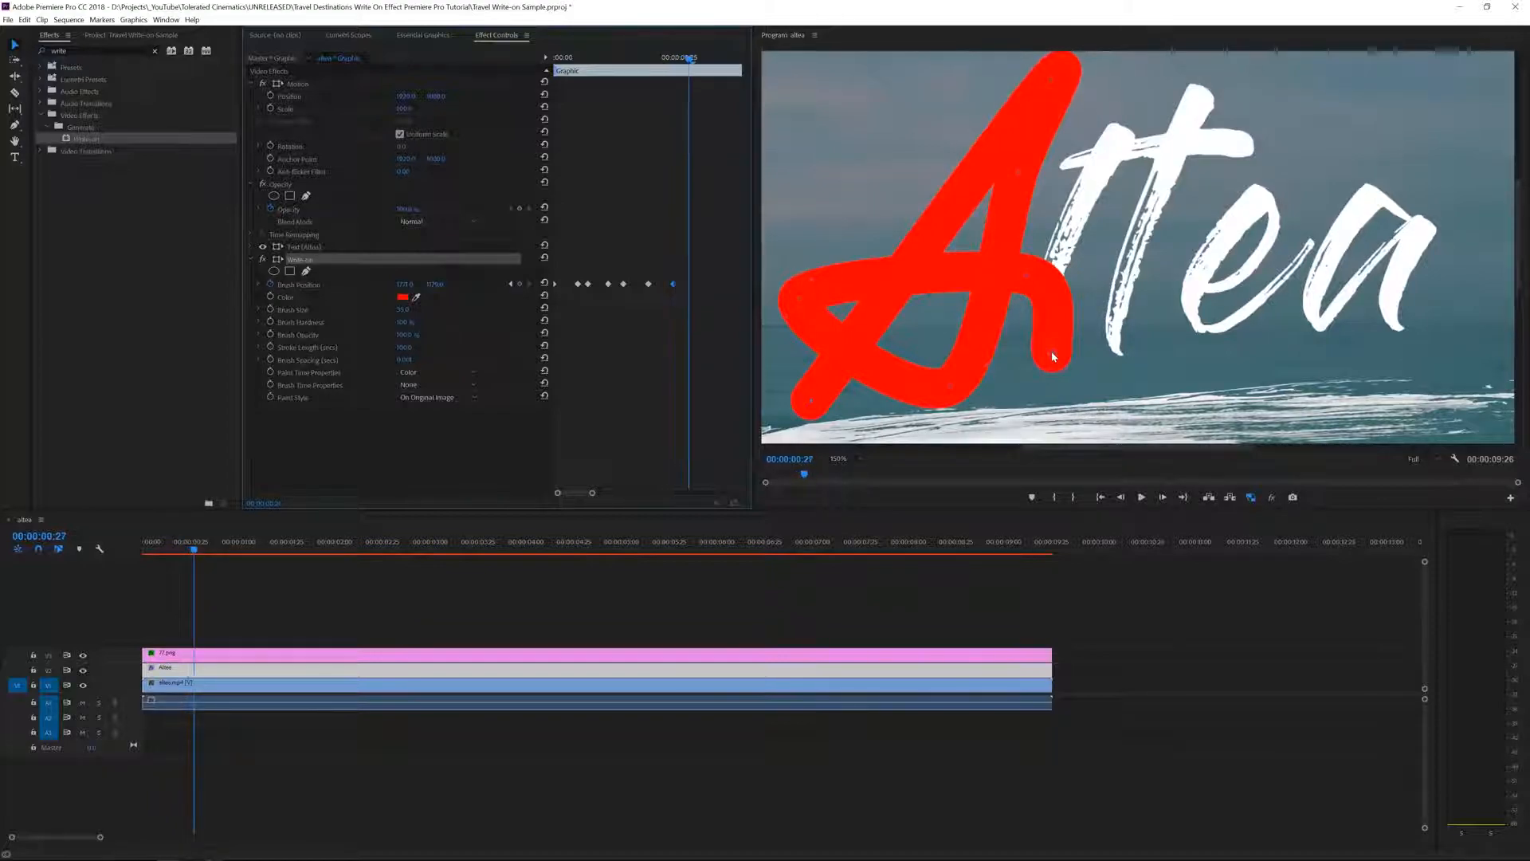
pyautogui.click(1054, 357)
pyautogui.moveTo(1056, 256); pyautogui.dragTo(1126, 122)
# Keyframe the brush along the t's crossbar and over its peak, reaching partway down the stem by 00:00:01:00.
pyautogui.press('Right')
pyautogui.press('Right')
pyautogui.press('Right')
pyautogui.press('Right')
pyautogui.press('Right')
pyautogui.press('Right')
pyautogui.press('Right')
pyautogui.press('Right')
pyautogui.moveTo(1126, 122); pyautogui.dragTo(1064, 167)
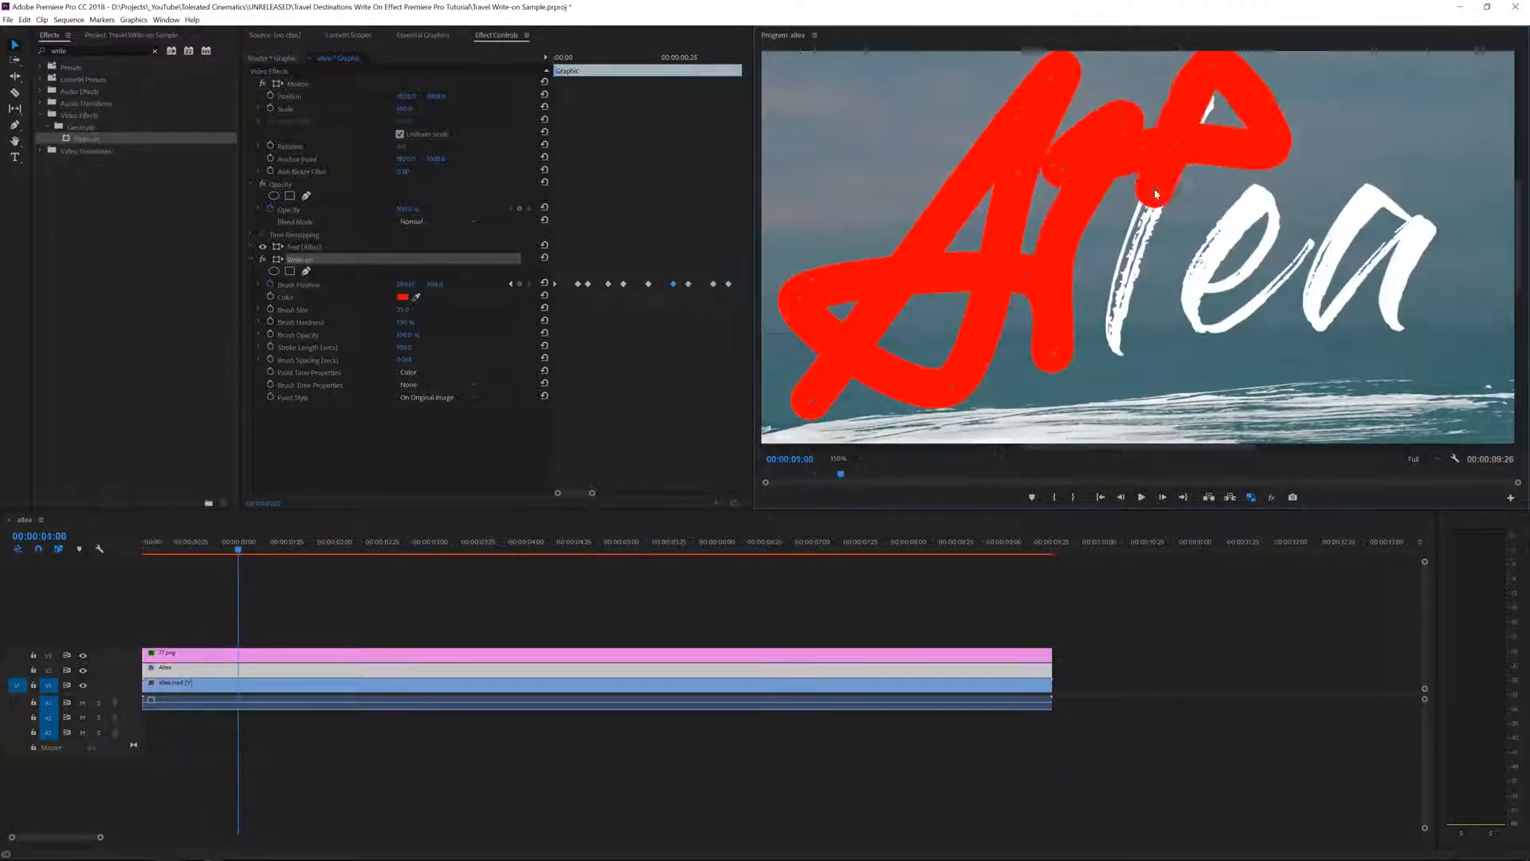
# Keyframe the Write-on brush down the rest of the t's stem to its foot.
pyautogui.press('Right')
pyautogui.press('Right')
pyautogui.press('Right')
pyautogui.press('Right')
pyautogui.press('Right')
pyautogui.moveTo(1155, 196); pyautogui.dragTo(1118, 302)
# Keyframe the brush around the e's loop, at its peak at 00:00:01:24 and its upper left side at 00:00:01:27.
pyautogui.press('Right')
pyautogui.press('Right')
pyautogui.press('Right')
pyautogui.moveTo(1271, 235); pyautogui.dragTo(1258, 196)
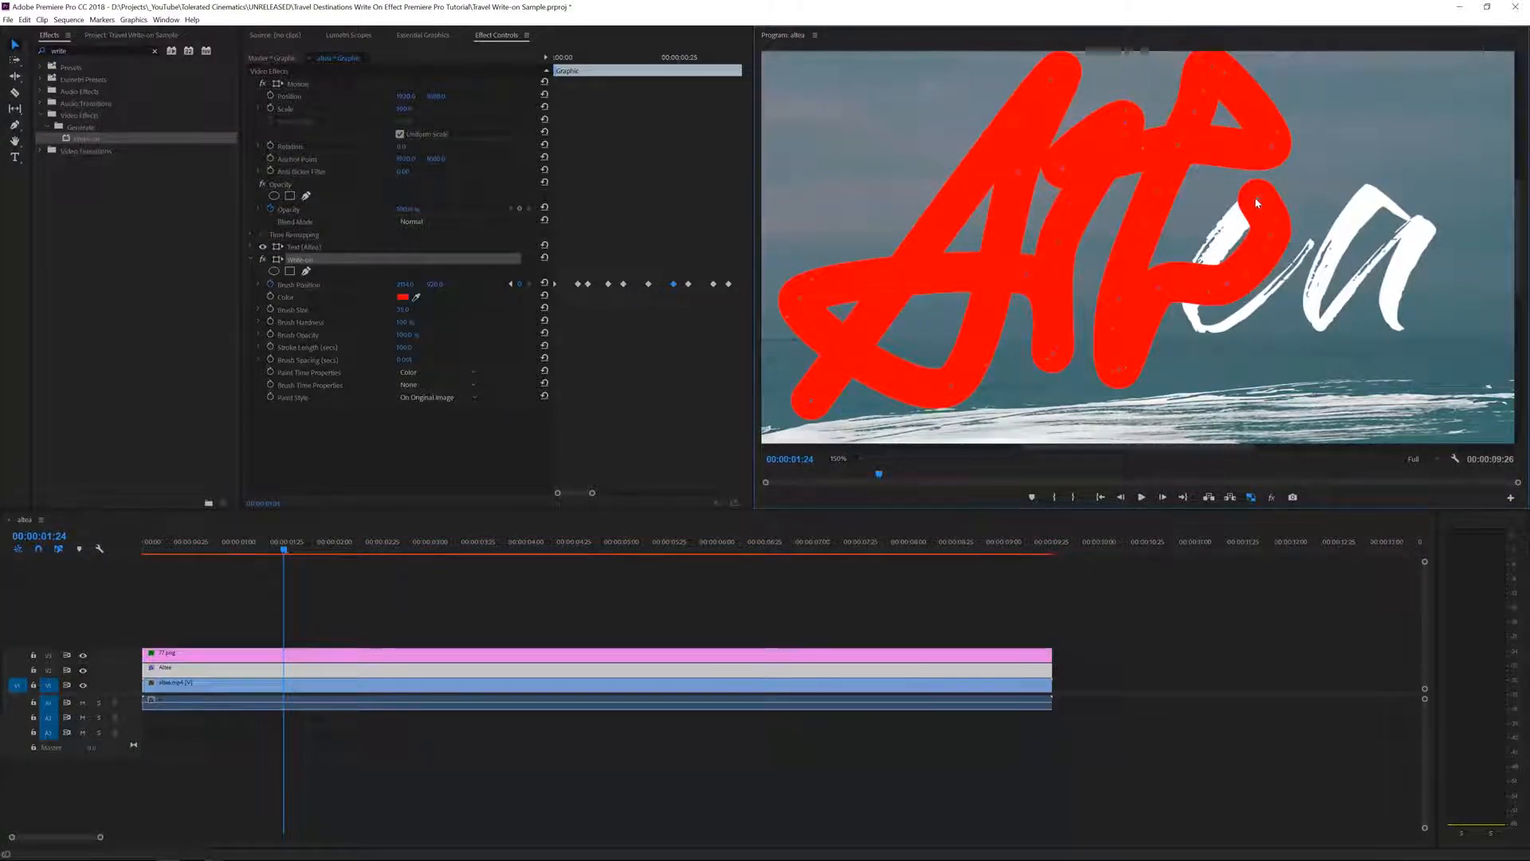
pyautogui.press('Right')
pyautogui.press('Right')
pyautogui.press('Right')
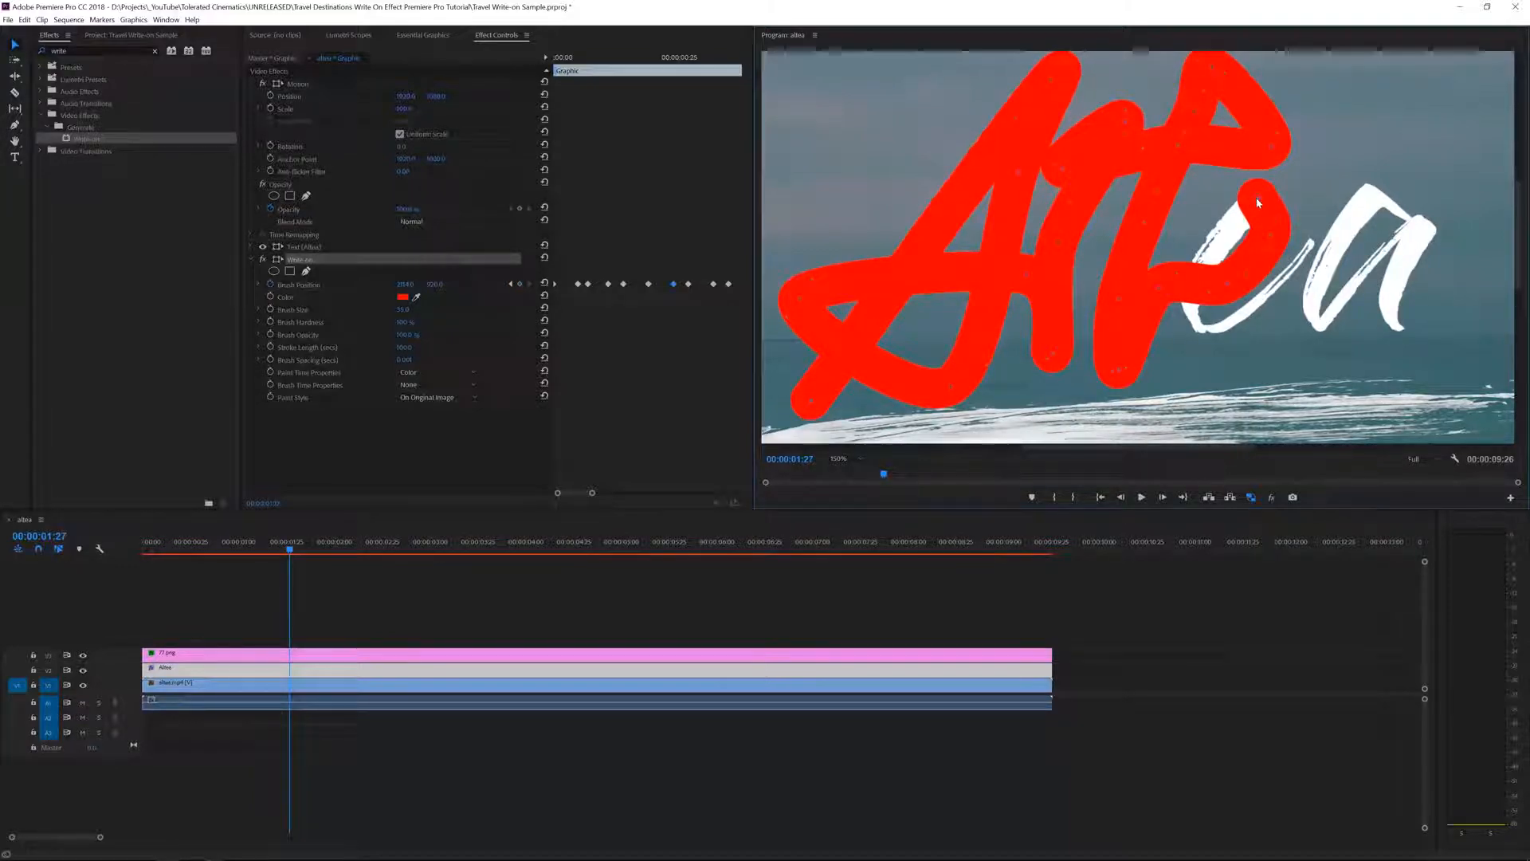
pyautogui.click(1218, 243)
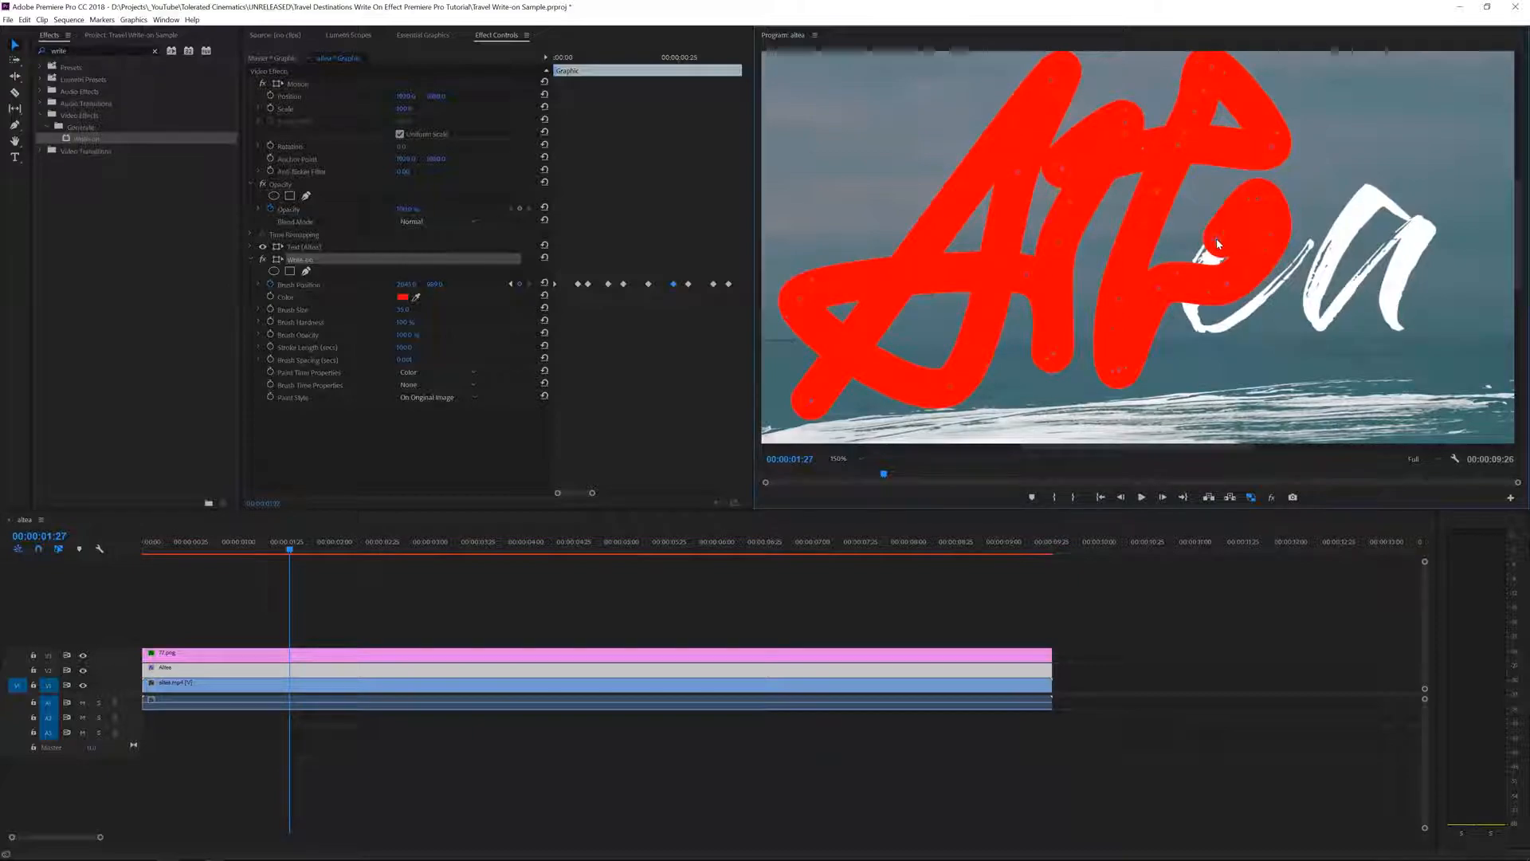
# Keyframe the brush on the e's left side at 00:00:01:30, and carry it around the base to the start of the tail.
pyautogui.press('Right')
pyautogui.press('Right')
pyautogui.press('Right')
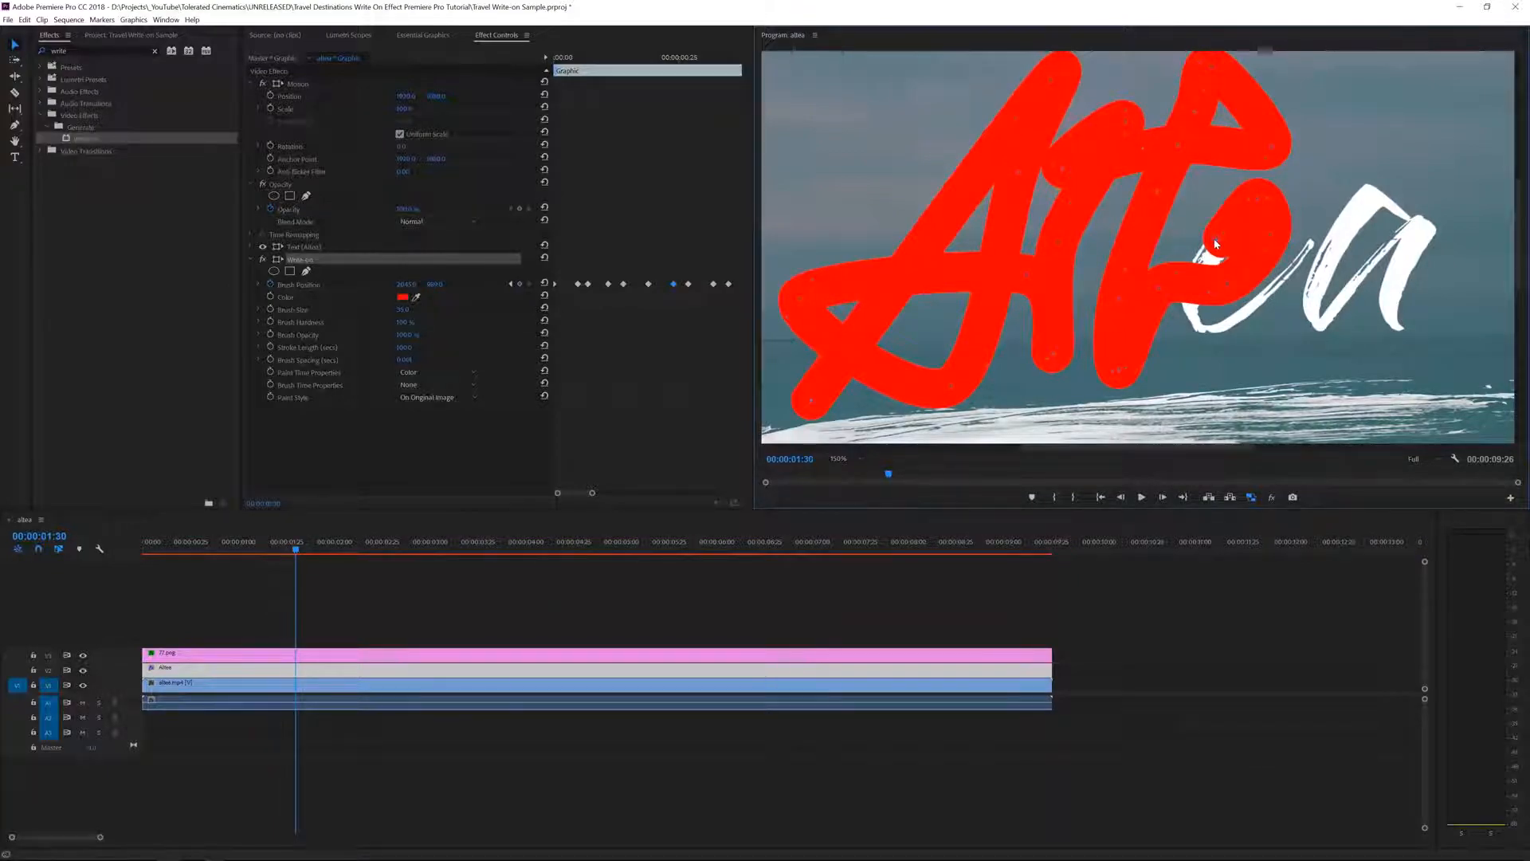
pyautogui.click(1196, 283)
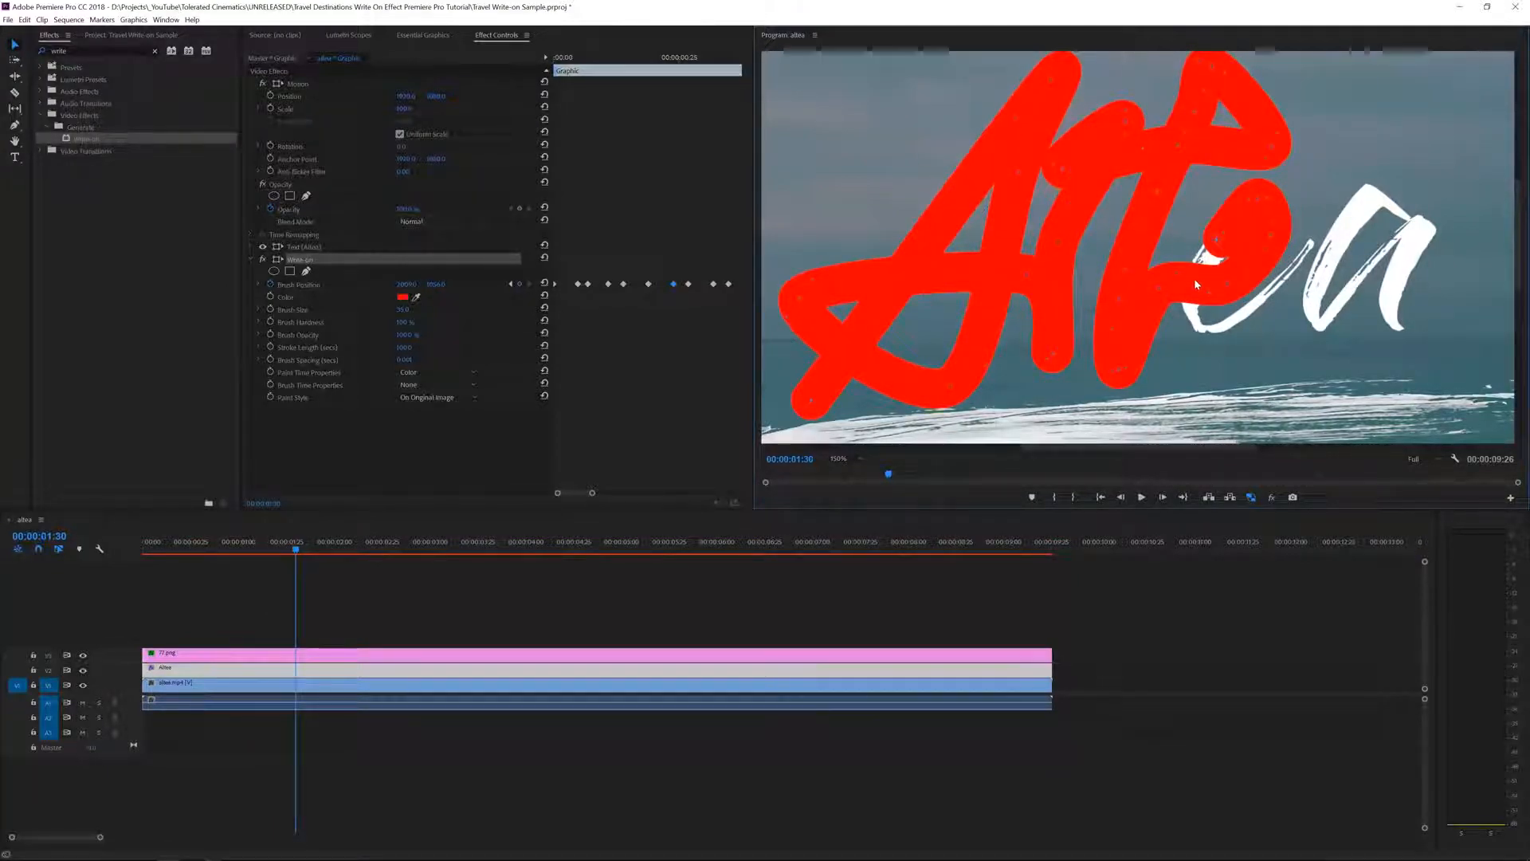
pyautogui.press('Right')
pyautogui.press('Right')
pyautogui.press('Right')
pyautogui.click(1255, 307)
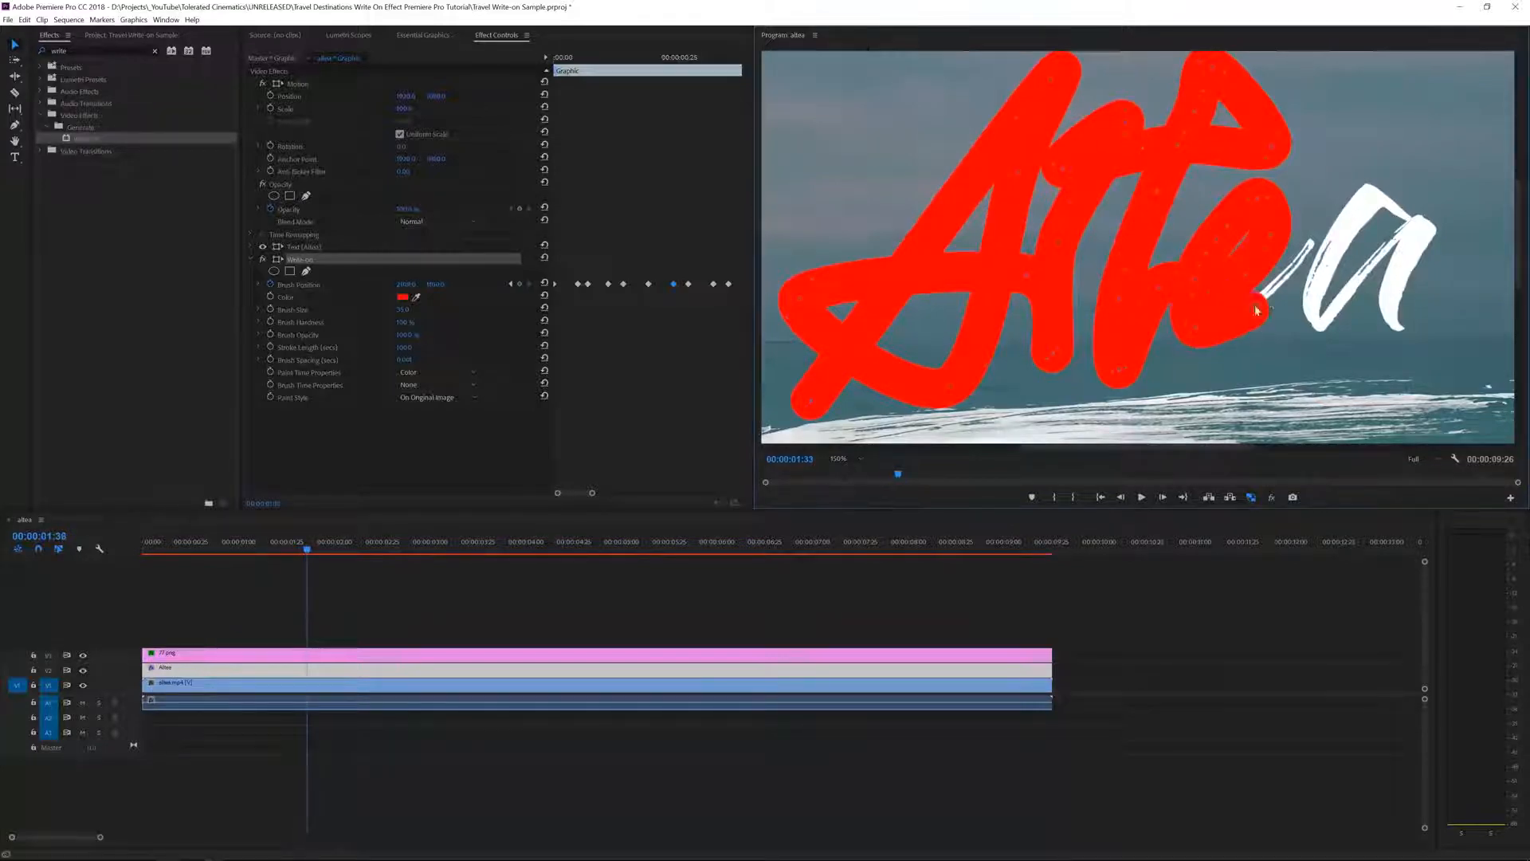
# Keyframe the brush up the e's tail and onto the lower left of the final a.
pyautogui.moveTo(1256, 309); pyautogui.dragTo(1307, 239)
pyautogui.press('Right')
pyautogui.press('Right')
pyautogui.press('Right')
pyautogui.moveTo(1308, 239)
pyautogui.mouseDown()
pyautogui.moveTo(1357, 206)
pyautogui.moveTo(1323, 327)
pyautogui.mouseUp()
# Keyframe the brush over the final a and down its right leg, ending at its foot at 00:00:02:13.
pyautogui.press('Right')
pyautogui.press('Right')
pyautogui.press('Right')
pyautogui.press('Right')
pyautogui.press('Right')
pyautogui.press('Right')
pyautogui.moveTo(1393, 283); pyautogui.dragTo(1395, 333)
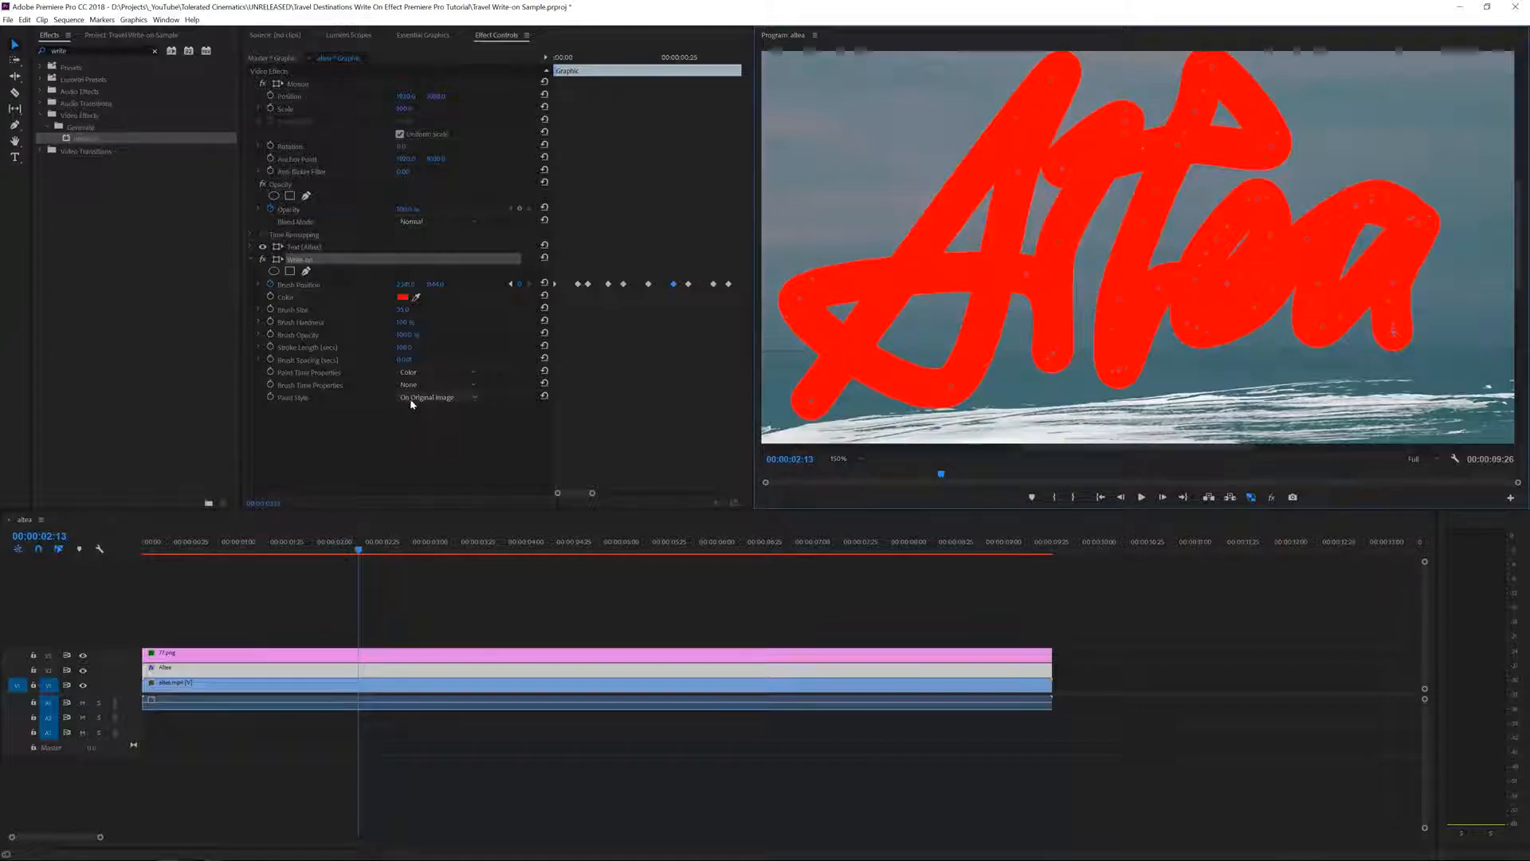
# Set the Write-on Paint Style to Reveal Original Image and check the reveal at 00:00:00:31.
pyautogui.click(452, 399)
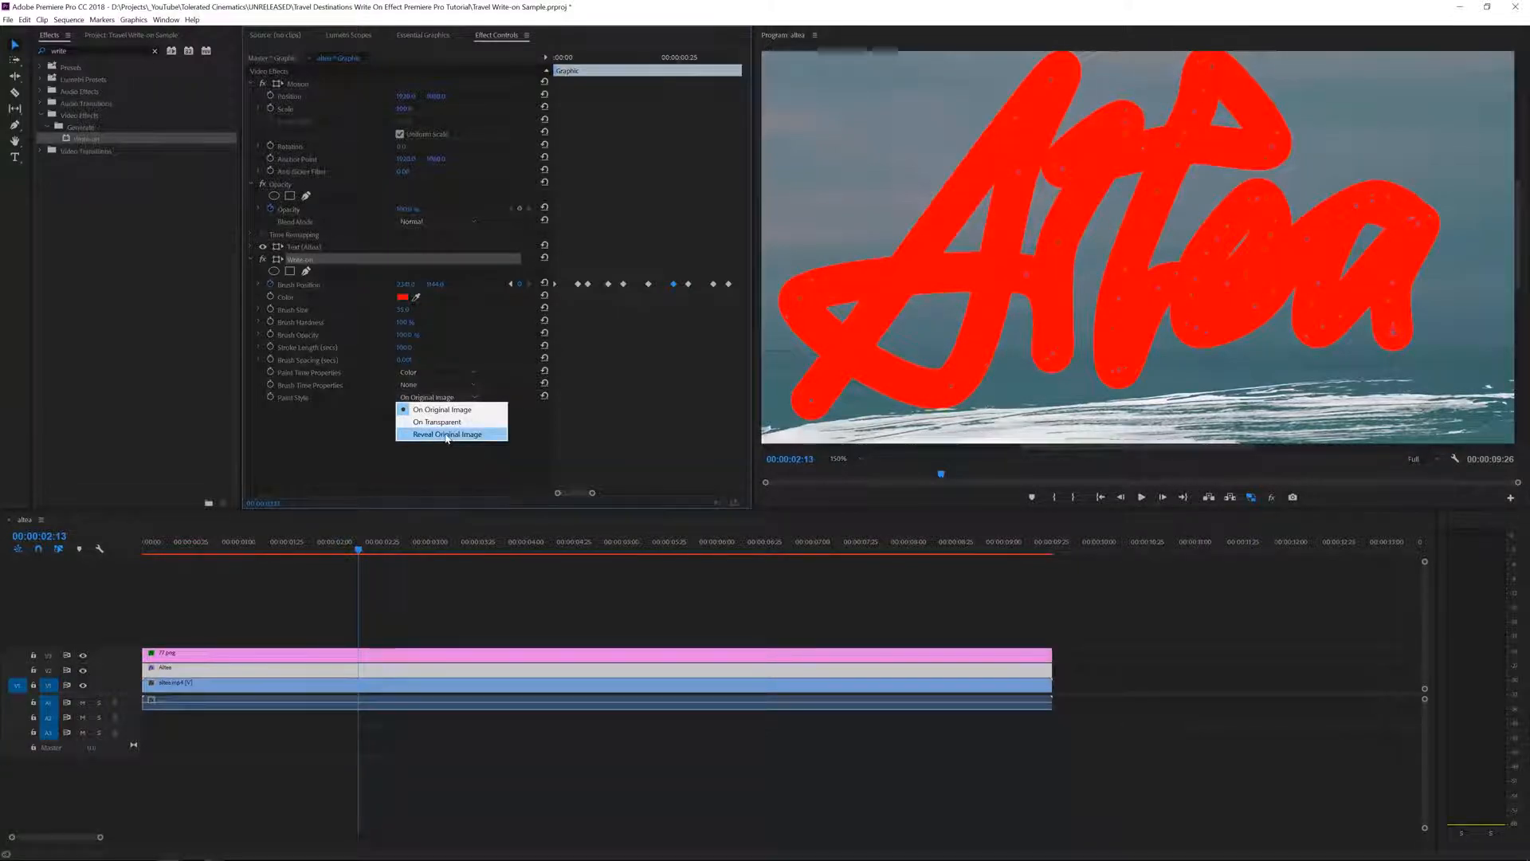
pyautogui.click(447, 434)
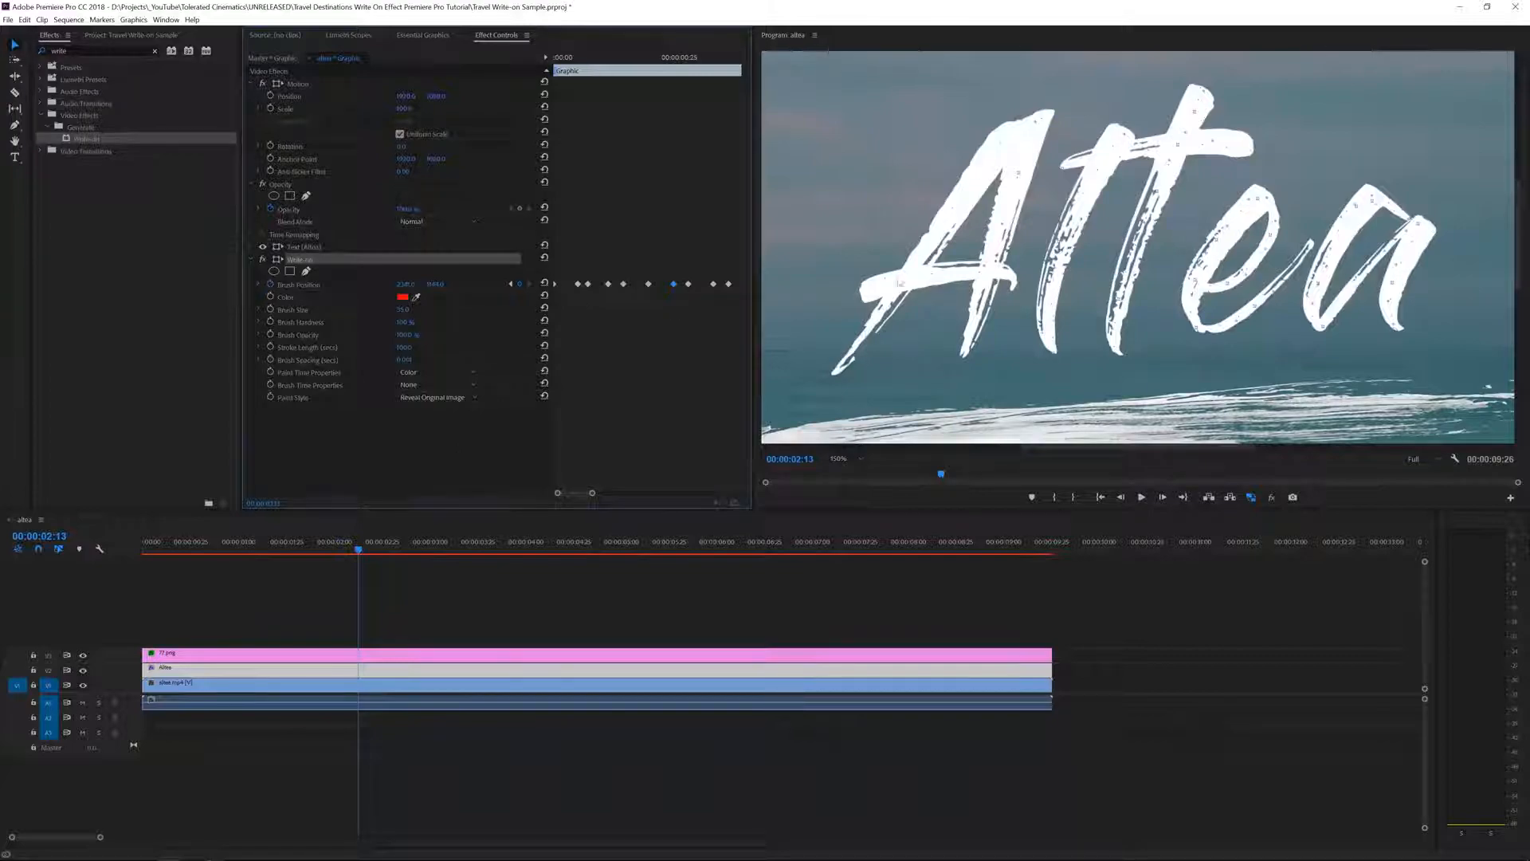
pyautogui.click(710, 58)
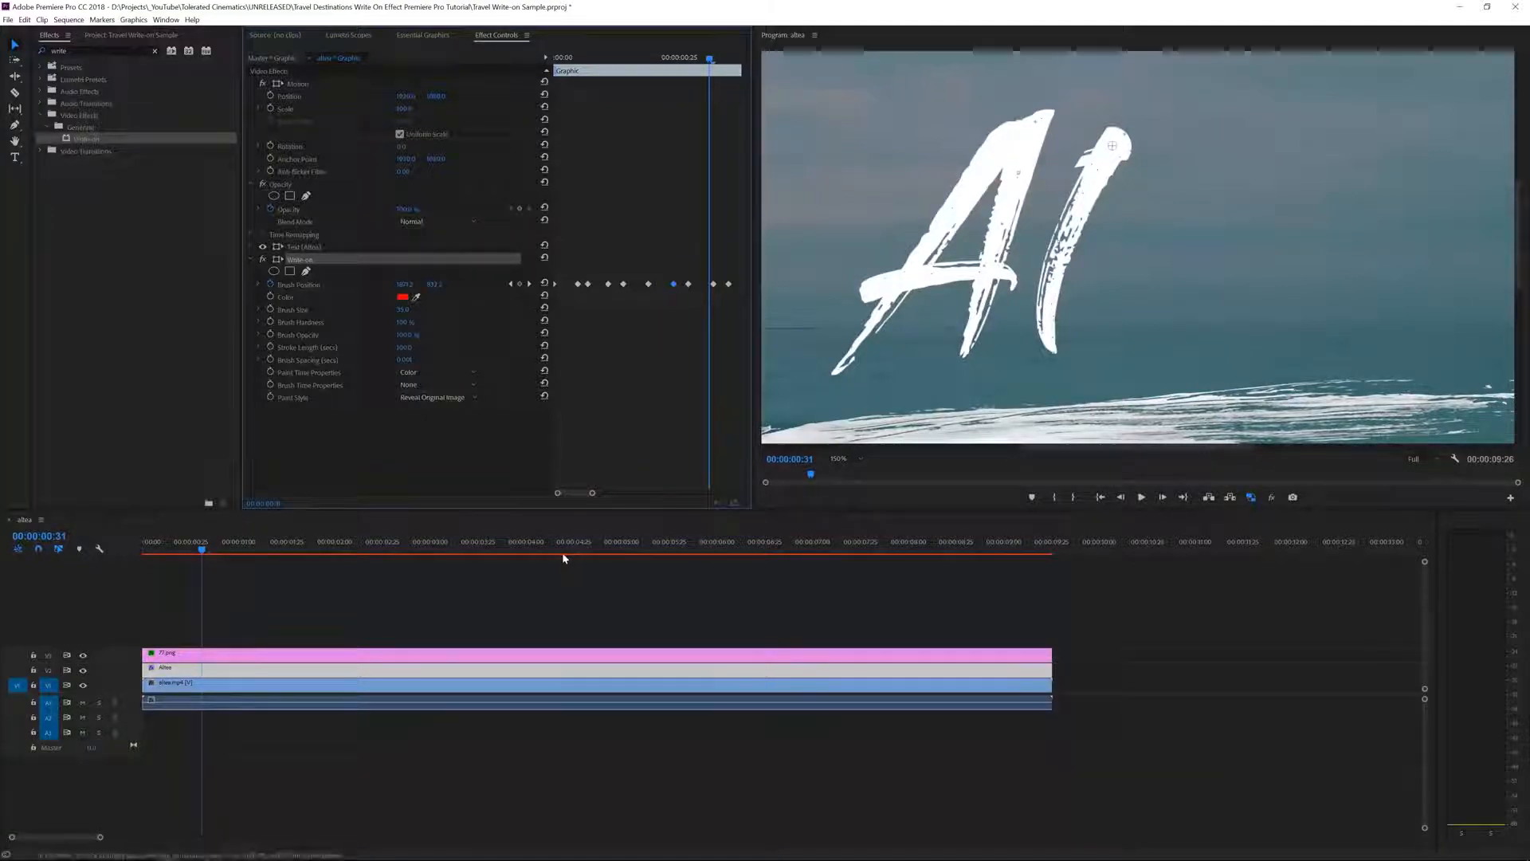
# Fit the whole frame in the Program monitor, play the write-on from the start, and replay its ending from about 00:00:02:09.
pyautogui.moveTo(185, 544); pyautogui.dragTo(2, 575)
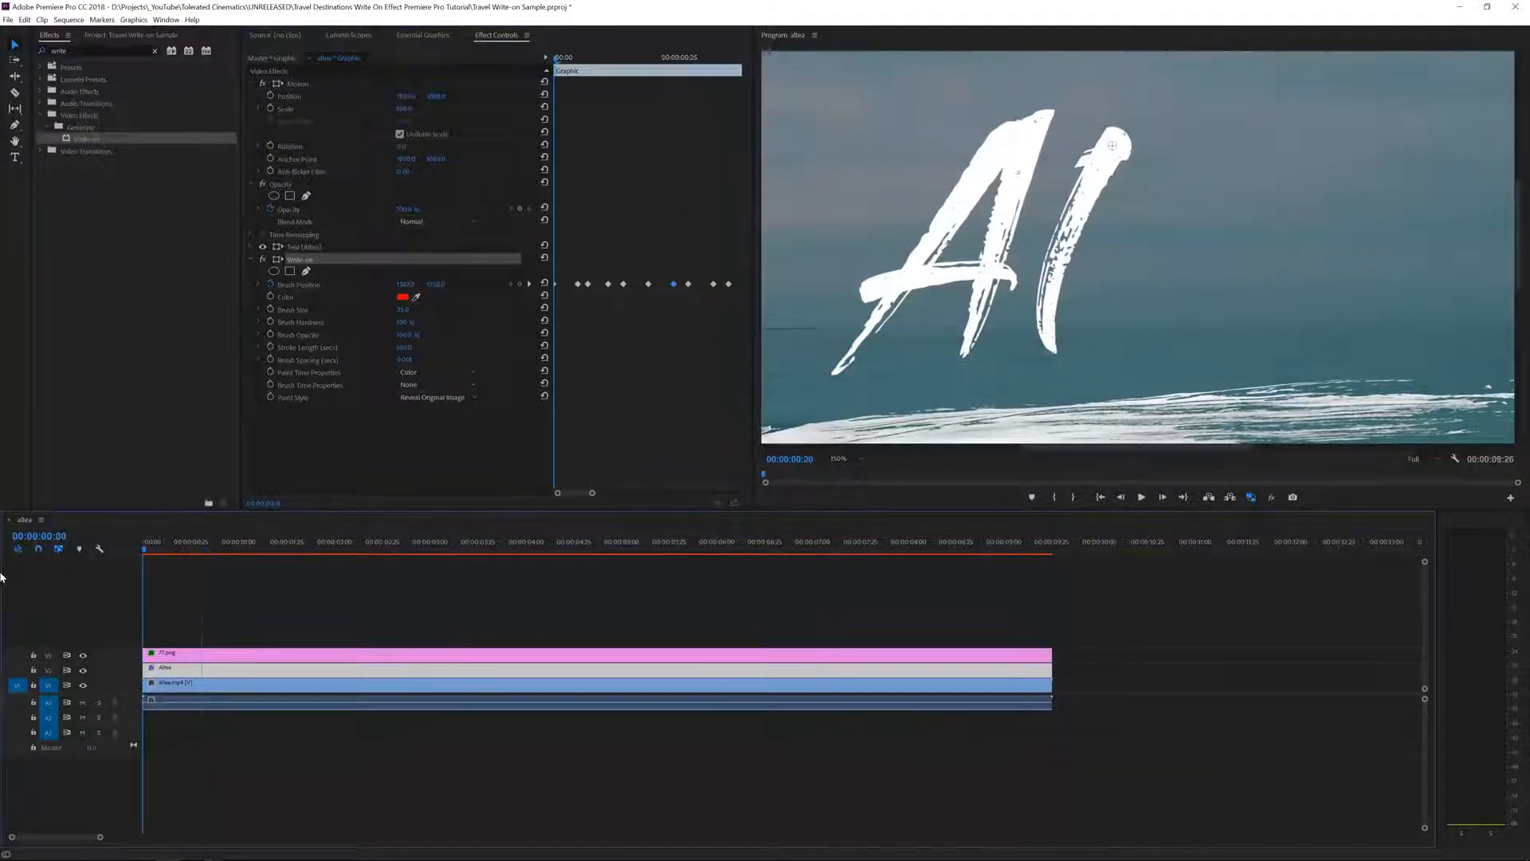
pyautogui.click(838, 460)
pyautogui.click(853, 474)
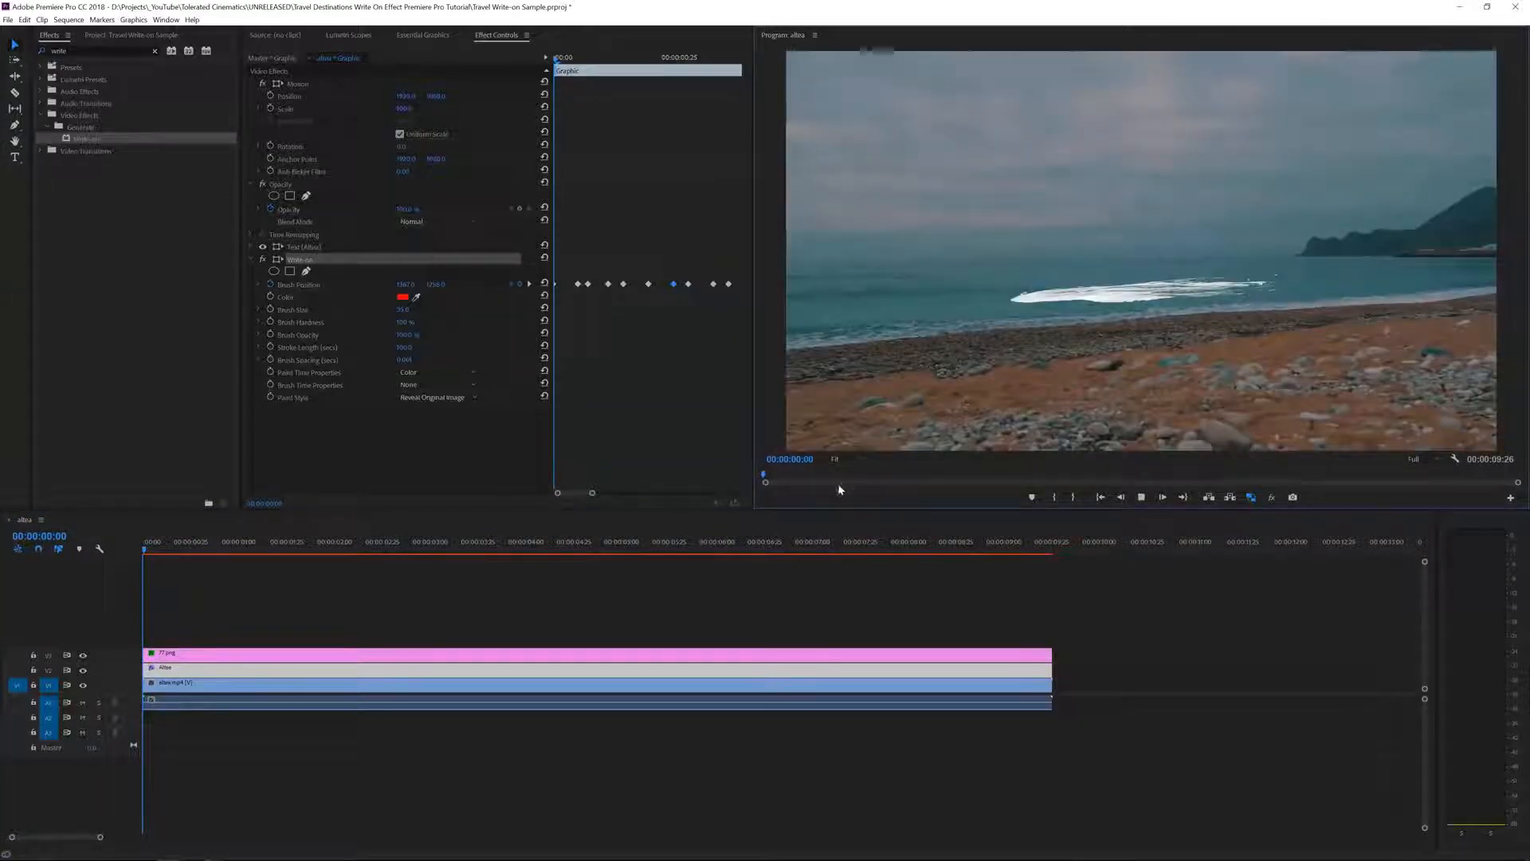
pyautogui.press('space')
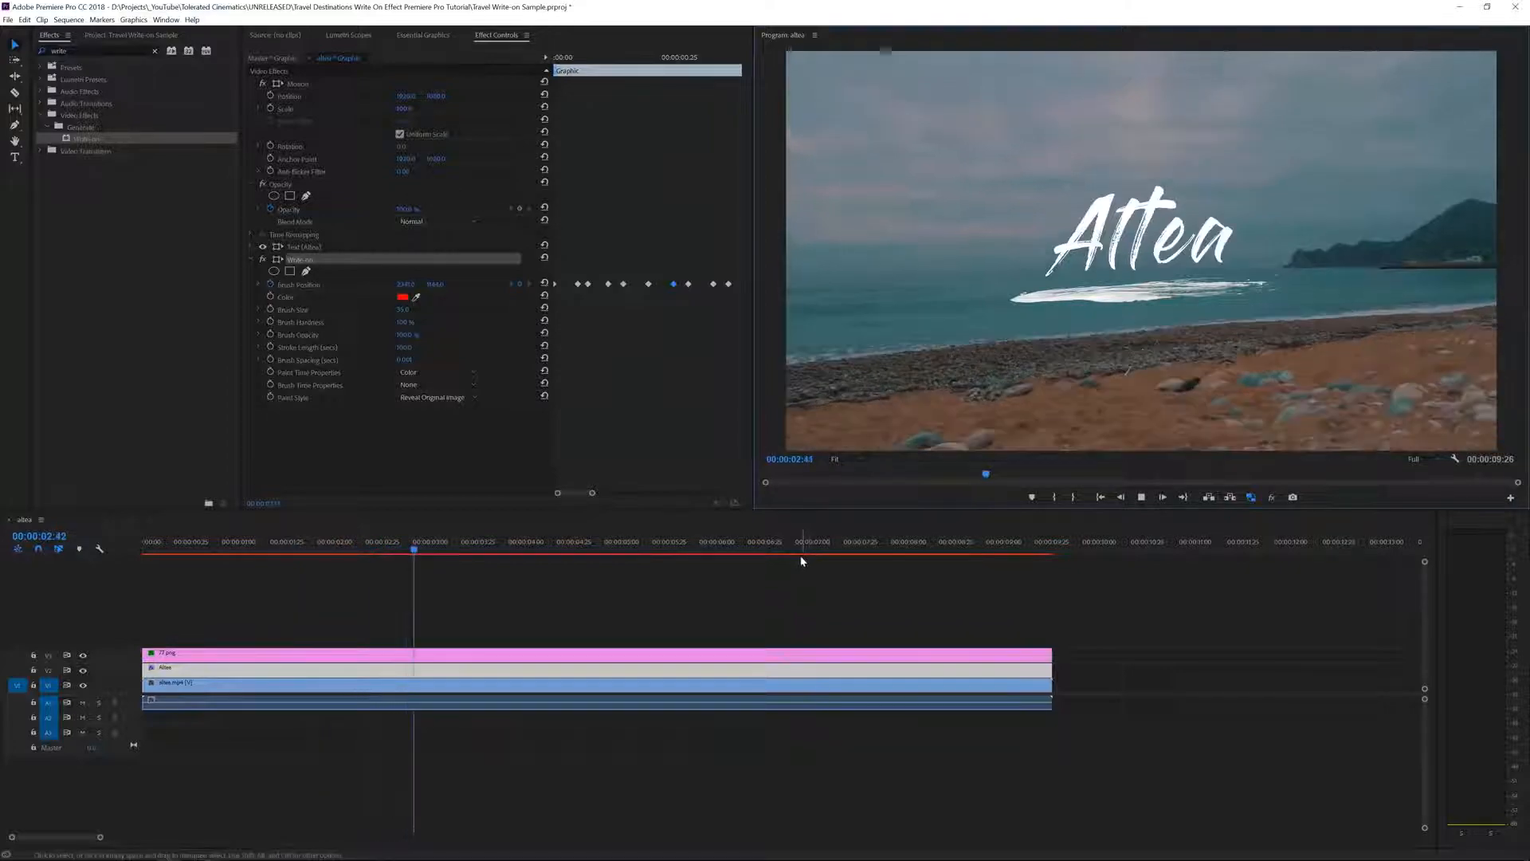
pyautogui.press('space')
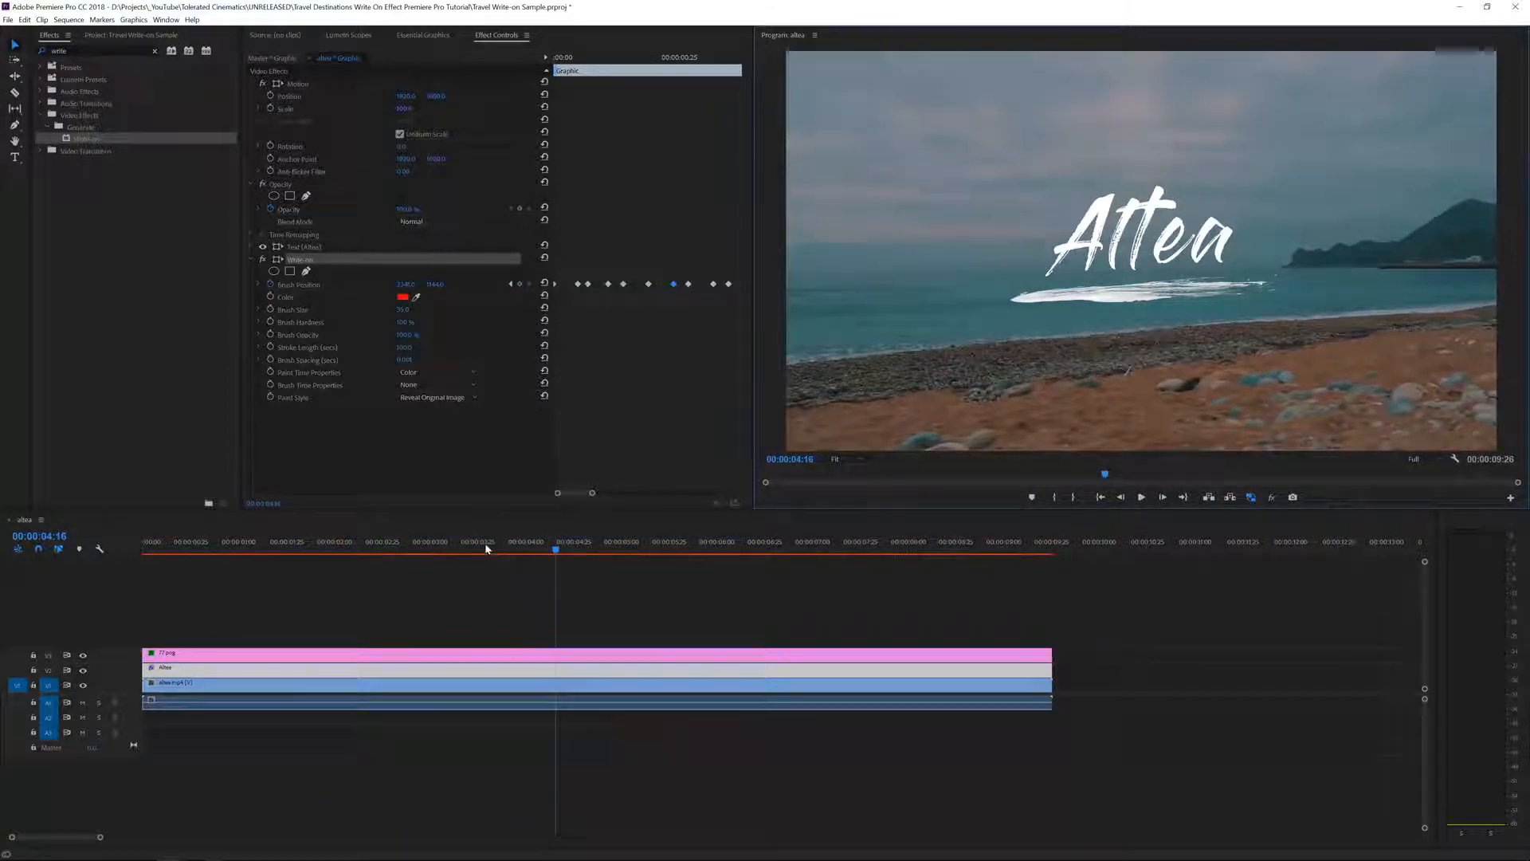
pyautogui.click(351, 550)
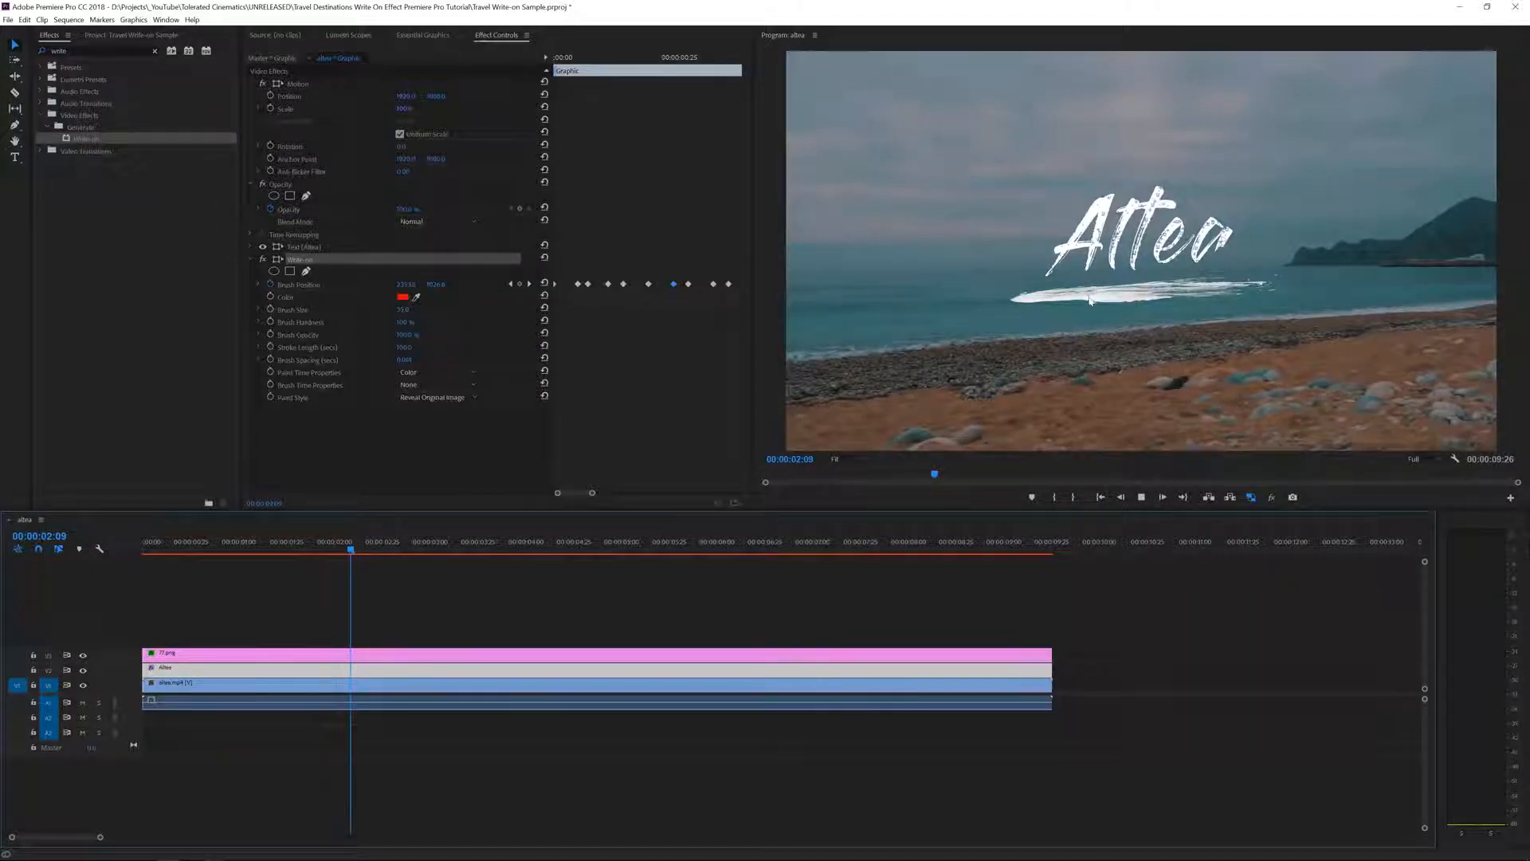
pyautogui.press('space')
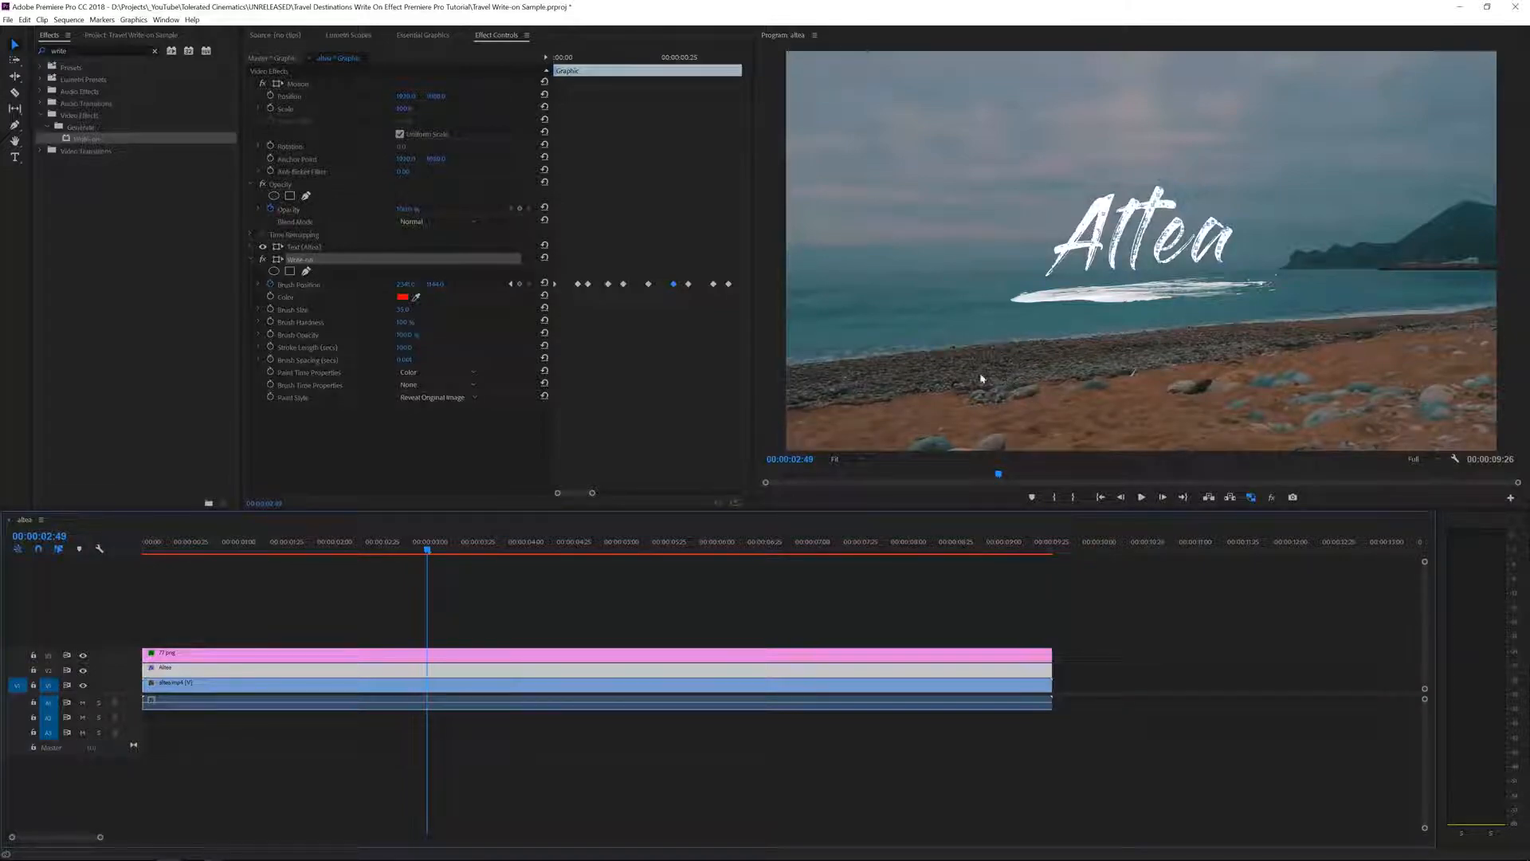
# Find the Linear Wipe effect and apply it to the brush-stroke underline clip on the uppermost video track.
pyautogui.click(191, 655)
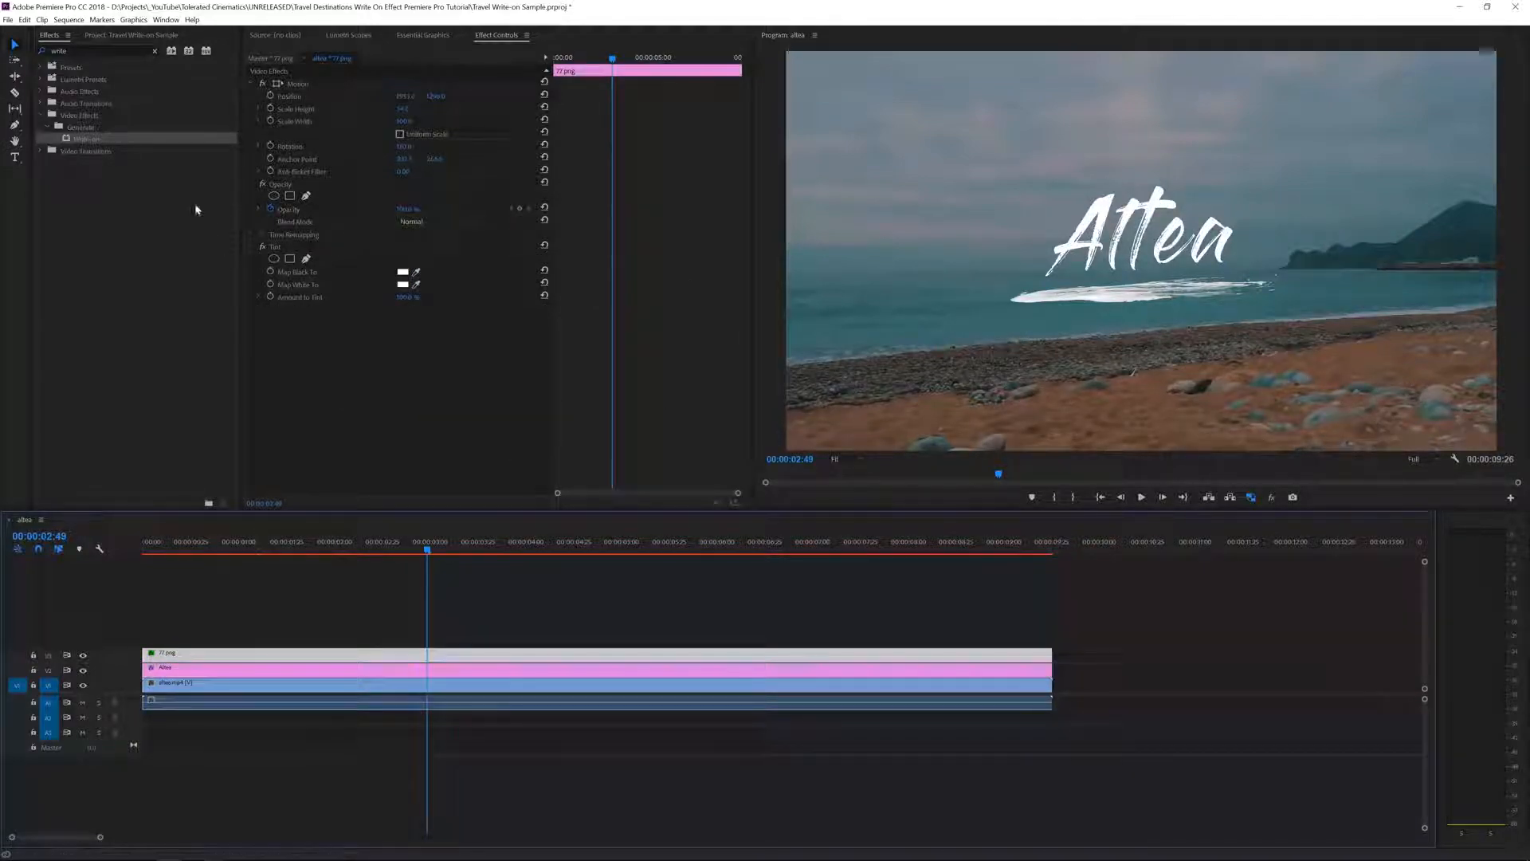
pyautogui.doubleClick(93, 50)
pyautogui.write('line')
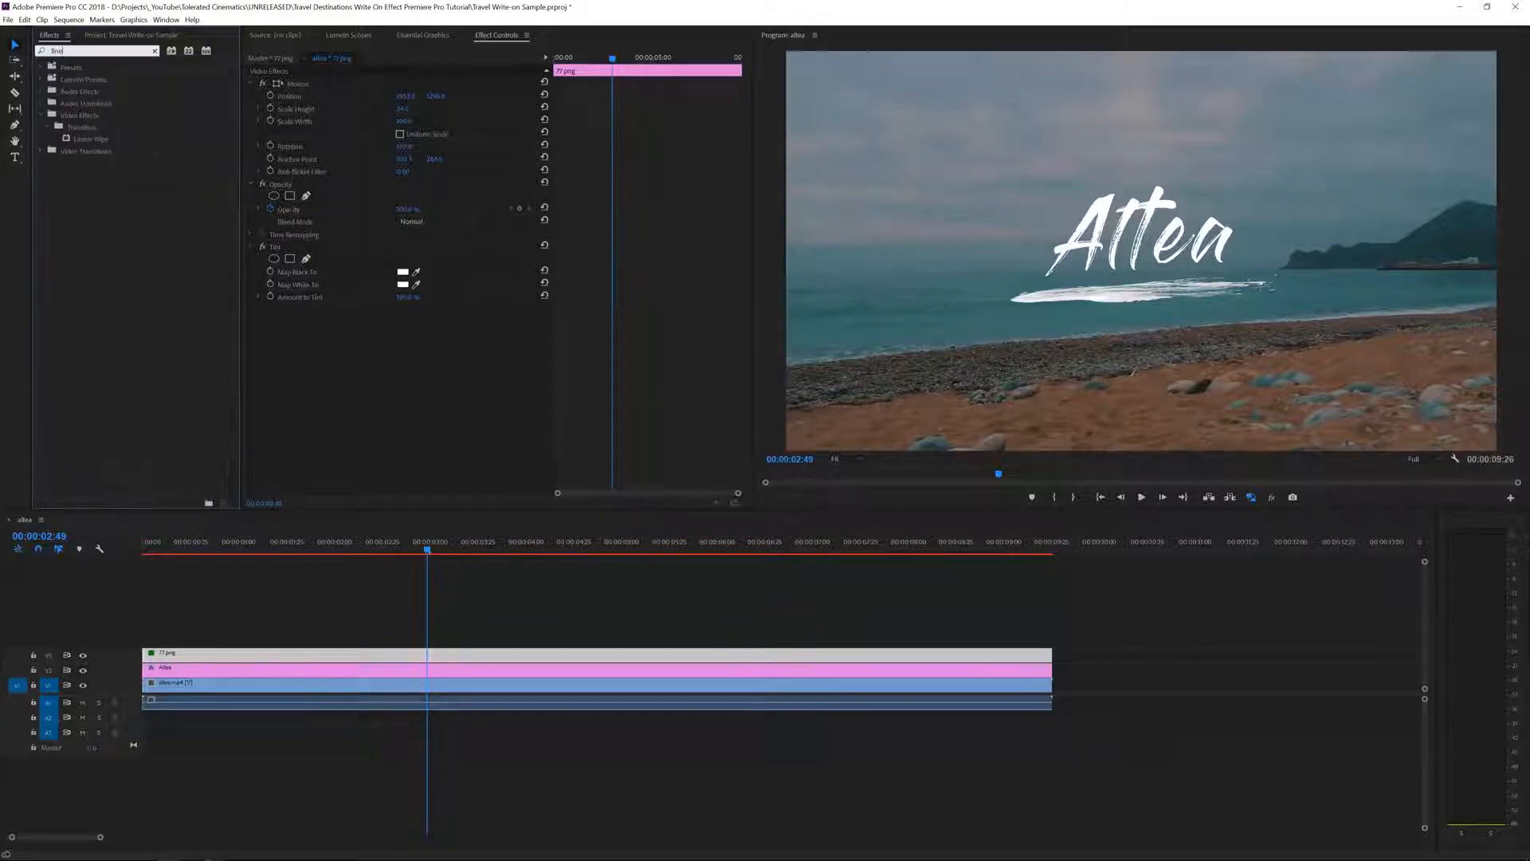
pyautogui.write('a')
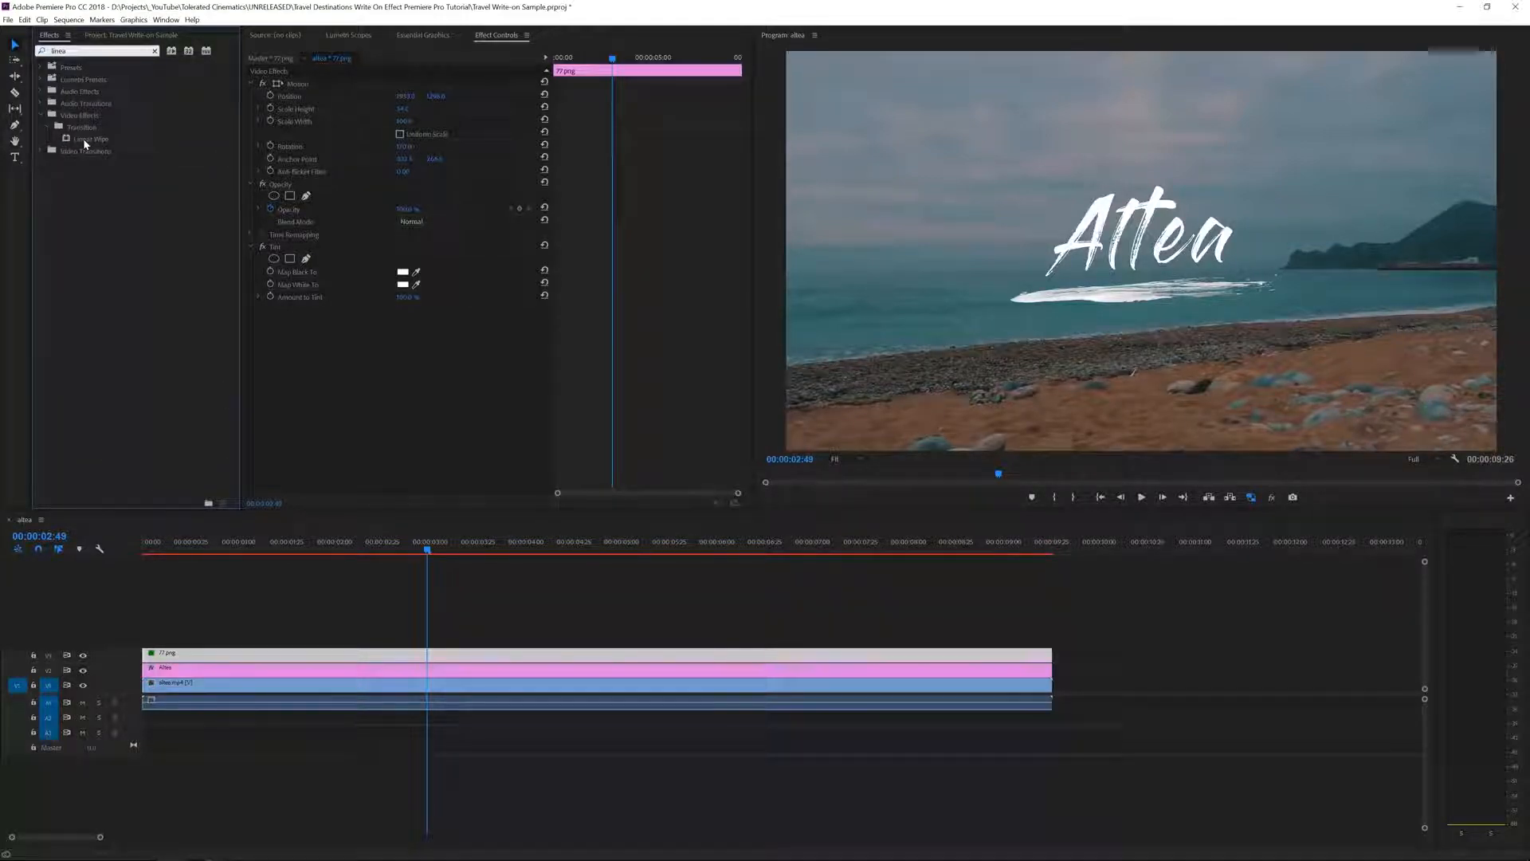
pyautogui.moveTo(86, 140); pyautogui.dragTo(285, 658)
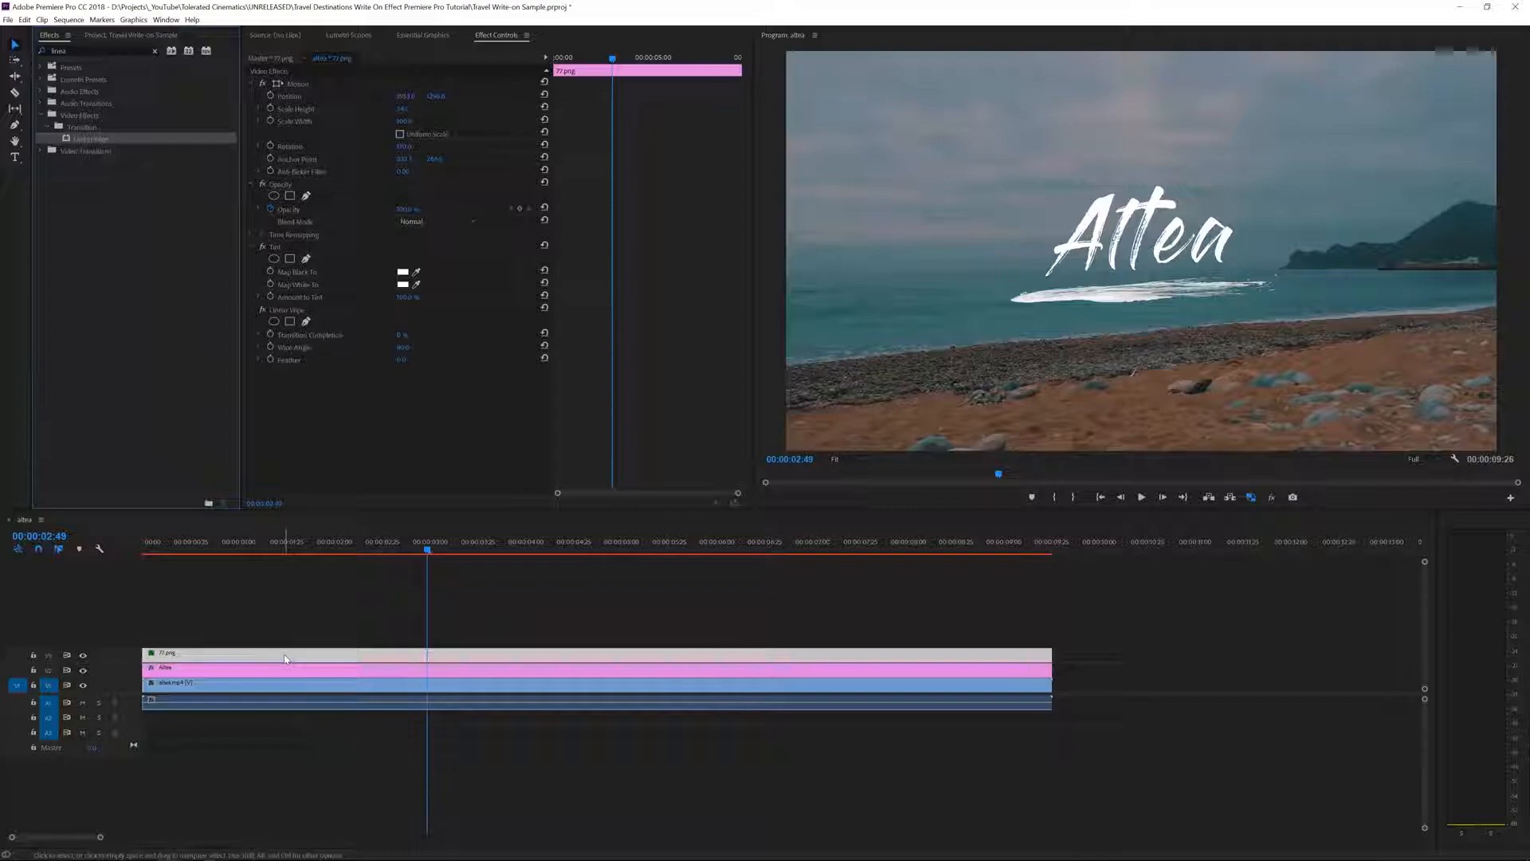
# Keyframe the underline's Linear Wipe Transition Completion at 100%, and shift that keyframe earlier in the clip.
pyautogui.click(401, 335)
pyautogui.write('100')
pyautogui.press('Return')
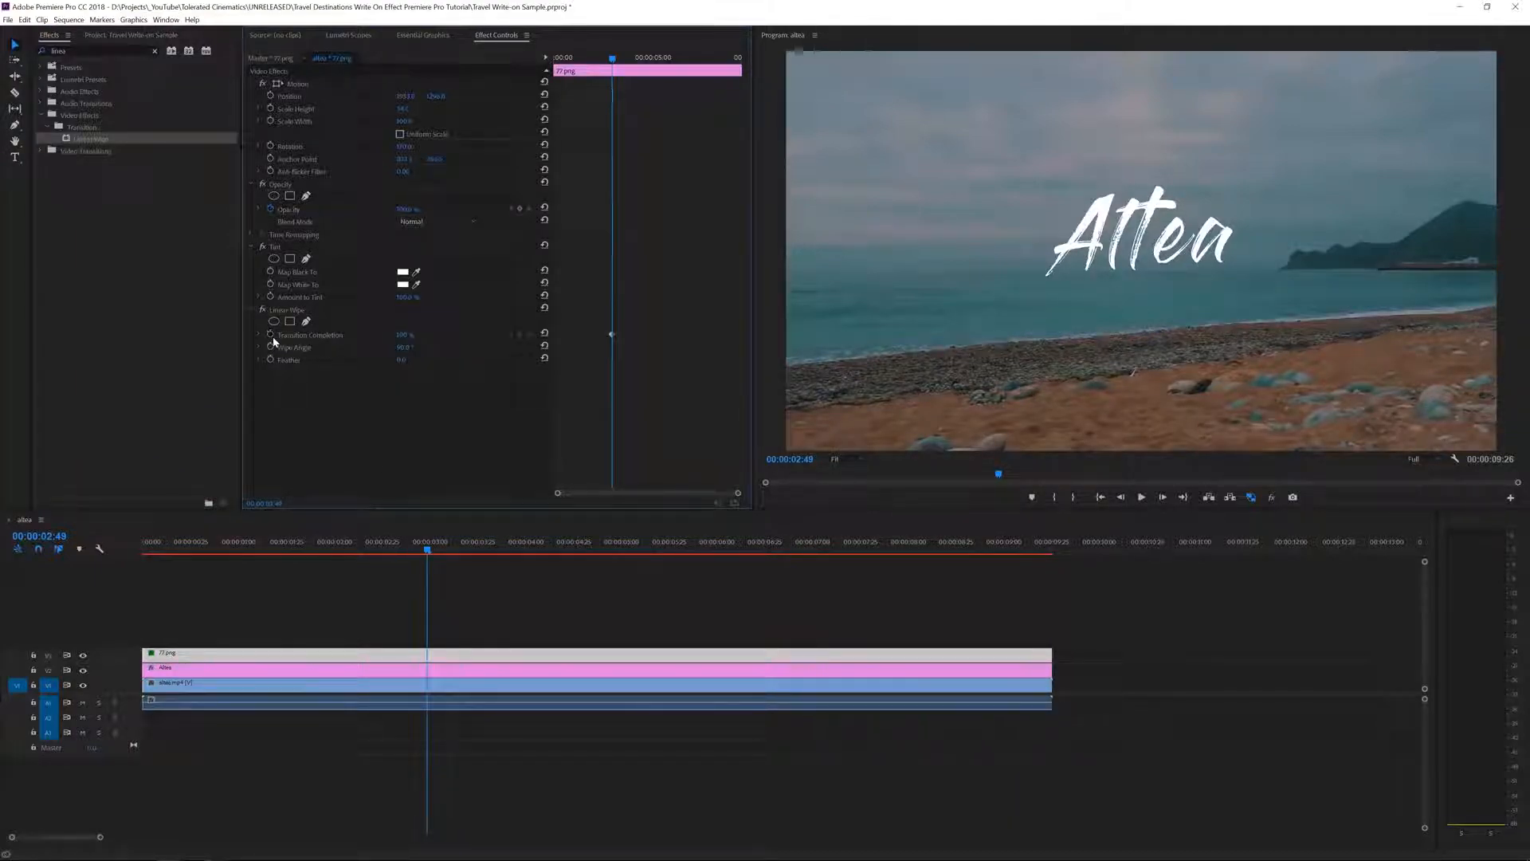
pyautogui.click(270, 335)
pyautogui.moveTo(613, 337); pyautogui.dragTo(584, 340)
# Keyframe the Linear Wipe Transition Completion at 0% at 00:00:02:49, and set its Feather to 50.
pyautogui.click(402, 335)
pyautogui.write('0')
pyautogui.press('Return')
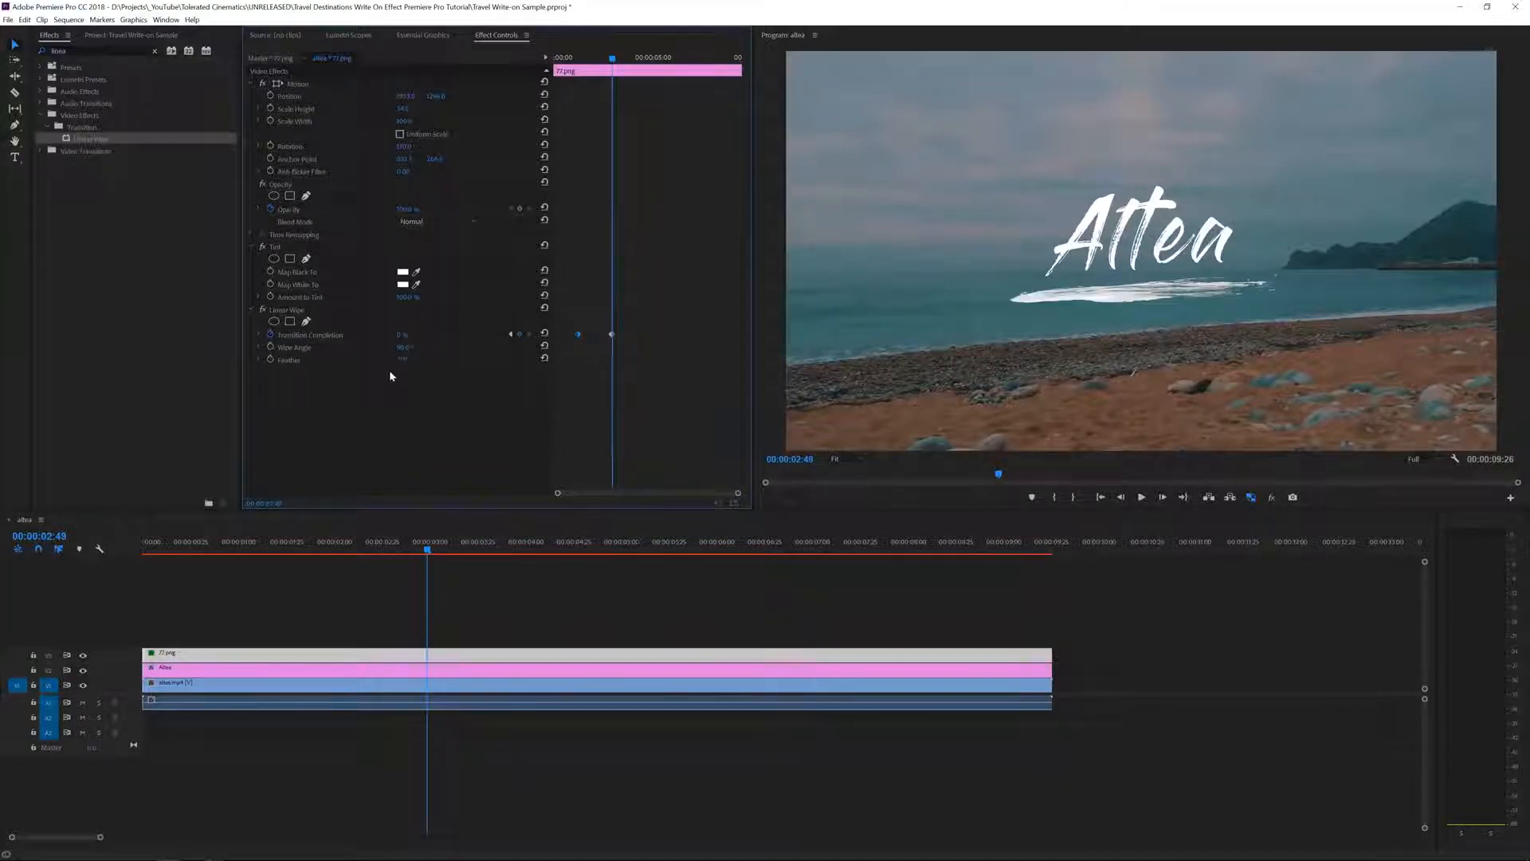
pyautogui.click(403, 361)
pyautogui.write('50')
pyautogui.press('Return')
# Scrub through the underline wipe and speed it up by moving the 0% keyframe close behind the 100% one, near 00:00:01:21.
pyautogui.moveTo(610, 58); pyautogui.dragTo(599, 57)
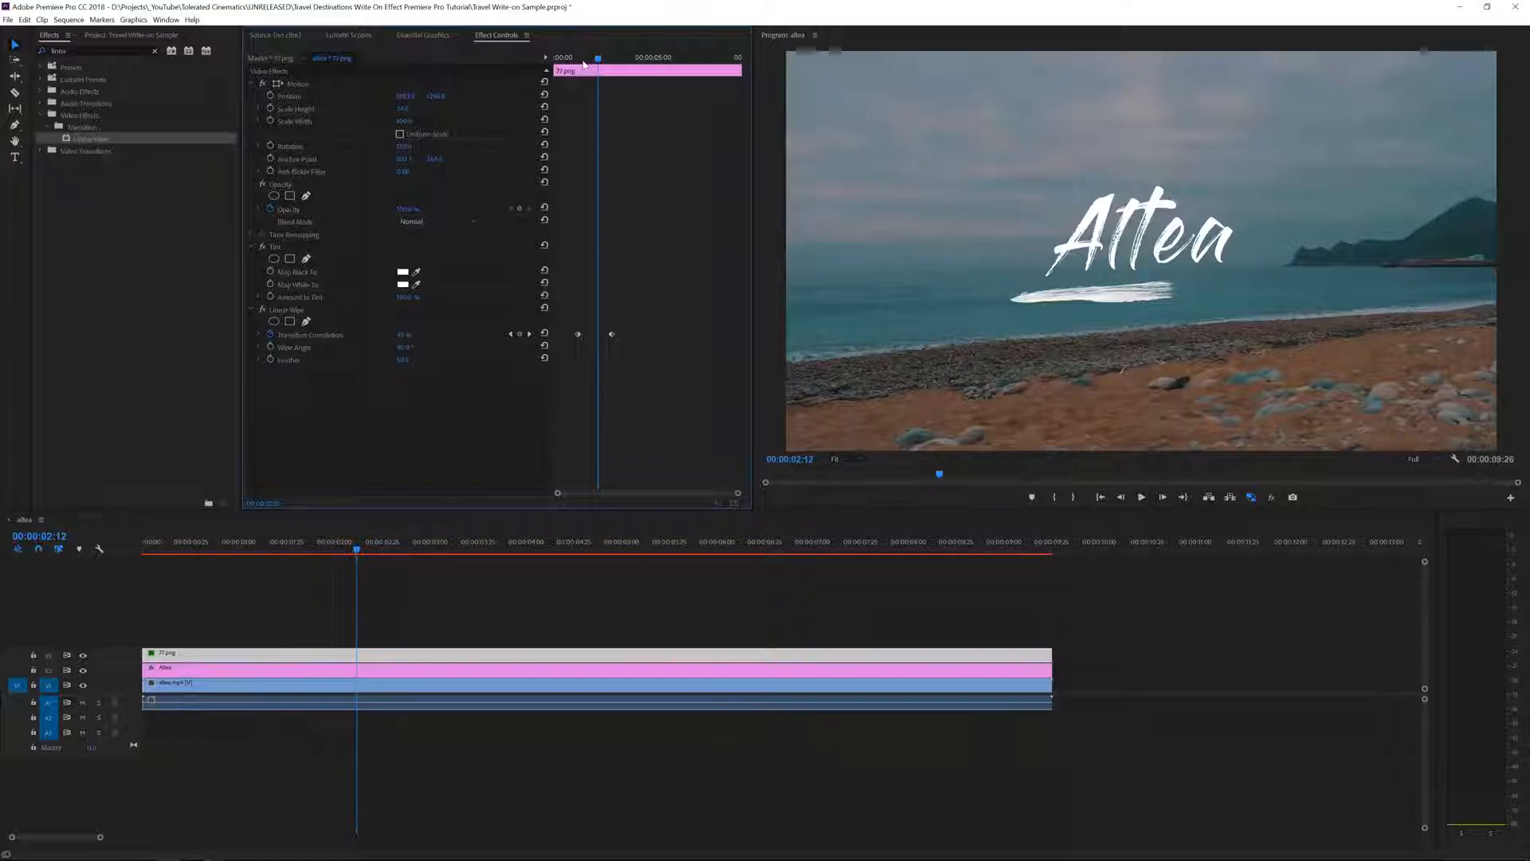
pyautogui.moveTo(585, 63); pyautogui.dragTo(574, 100)
pyautogui.moveTo(574, 194); pyautogui.dragTo(580, 219)
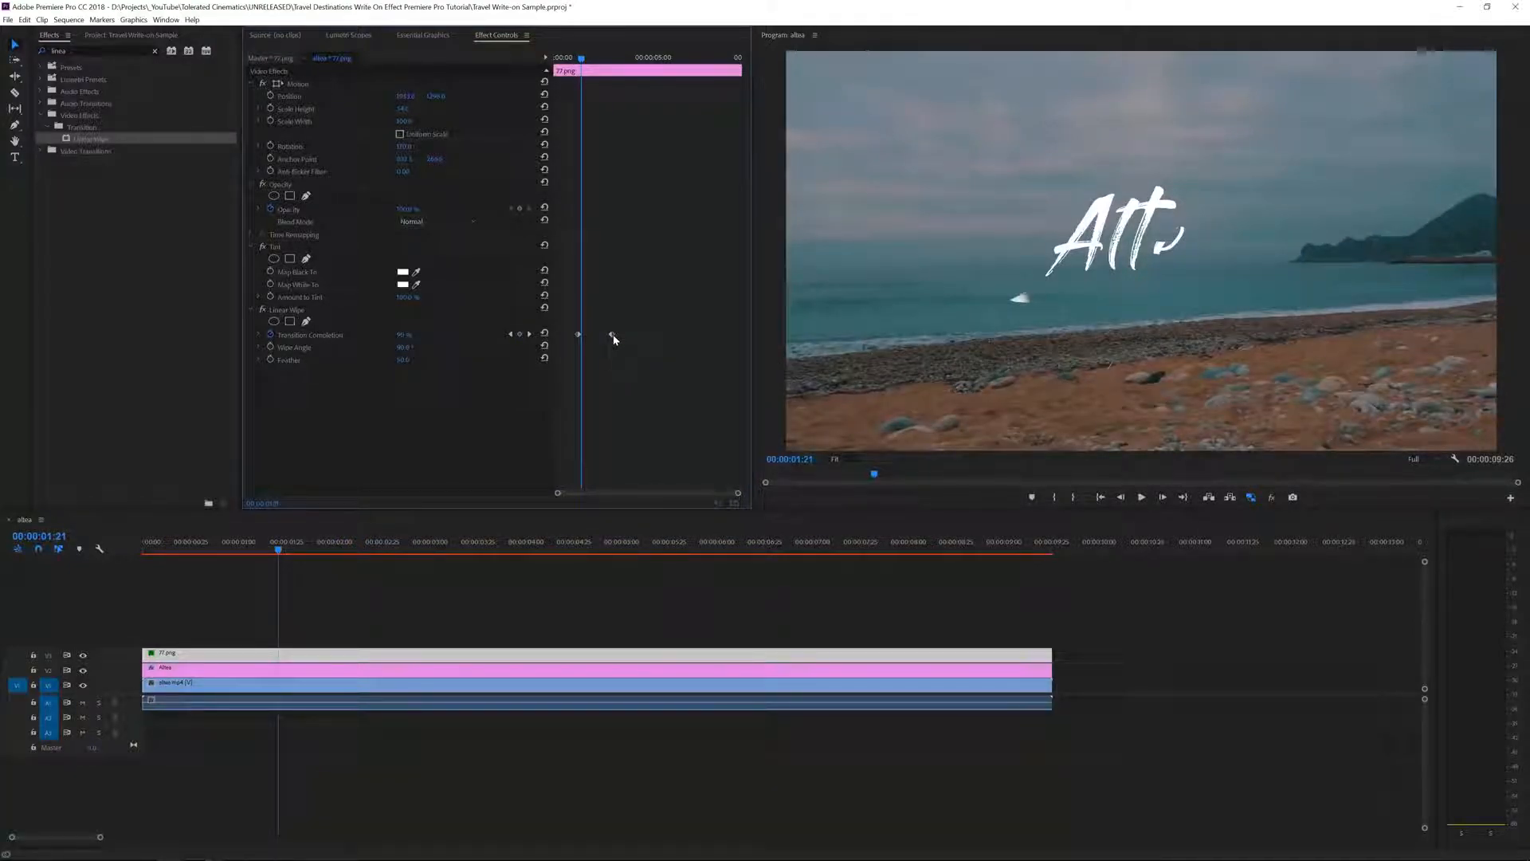
pyautogui.moveTo(612, 336); pyautogui.dragTo(586, 351)
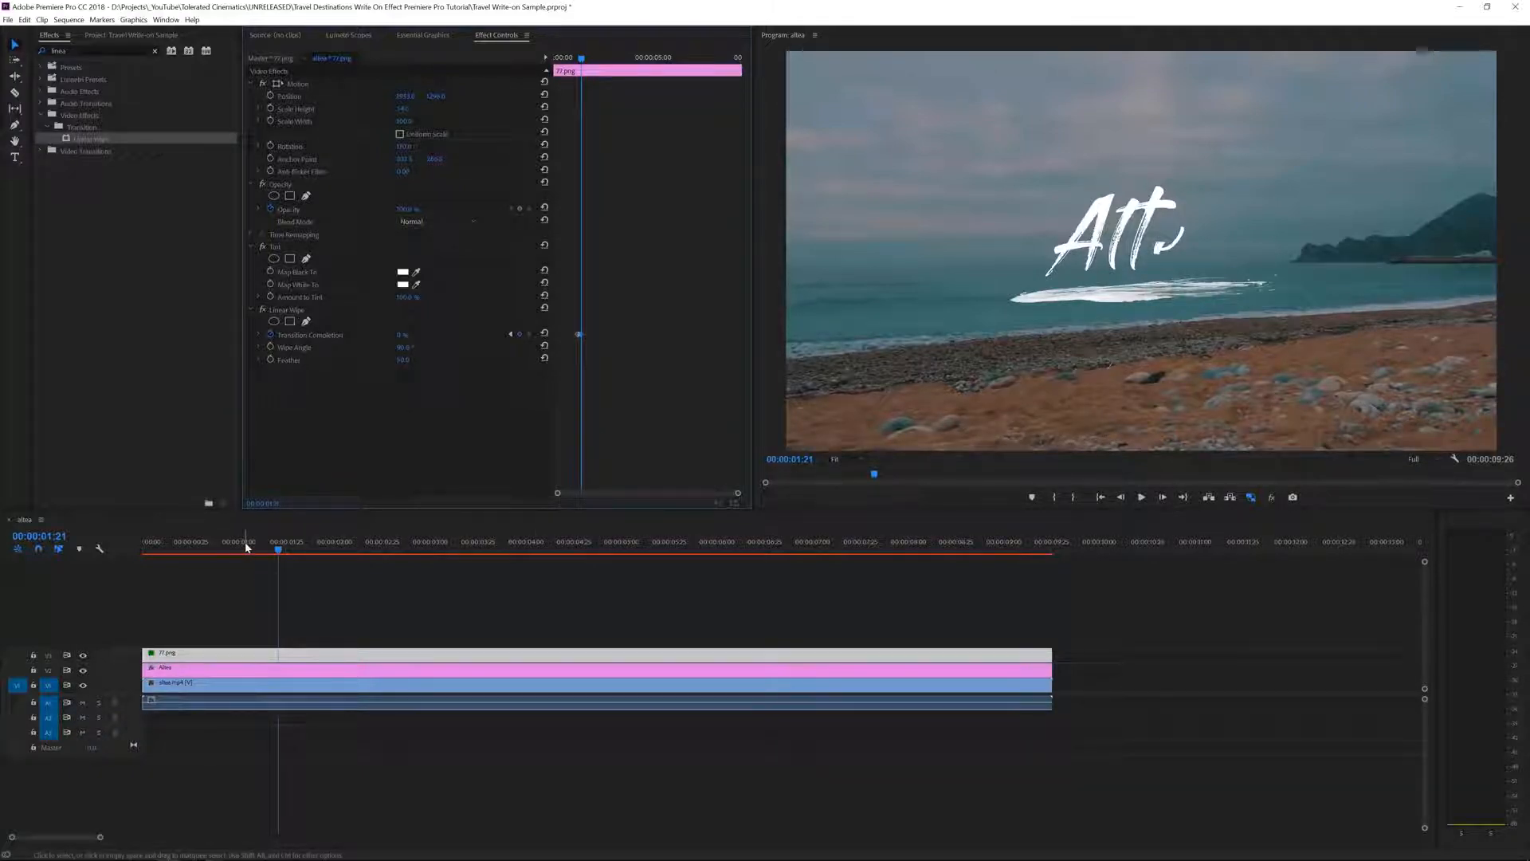
# Play the sequence from the start to check the title and underline animation together.
pyautogui.click(73, 561)
pyautogui.press('Home')
pyautogui.press('space')
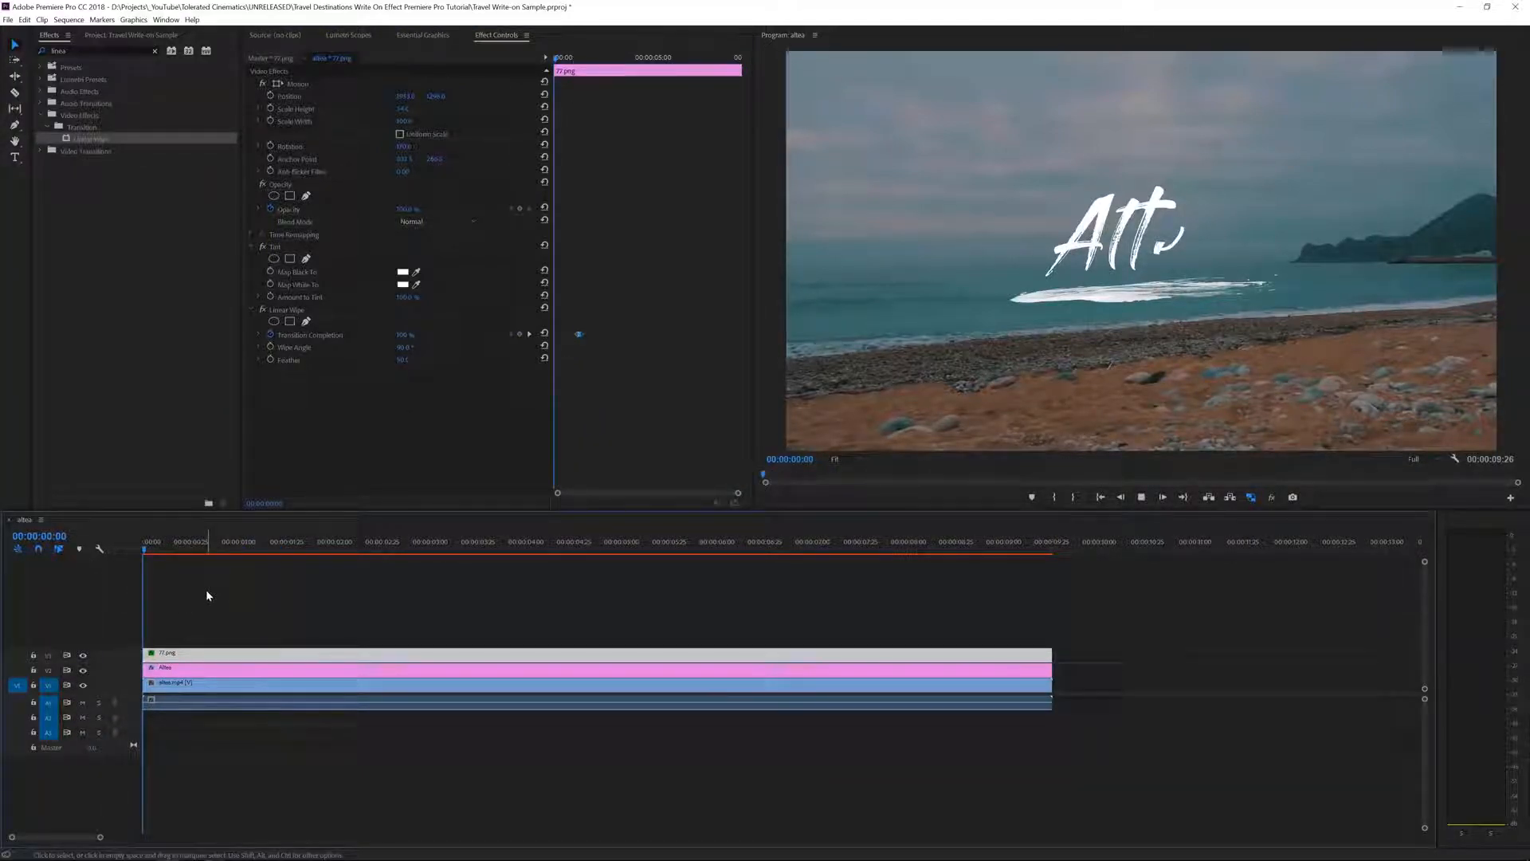